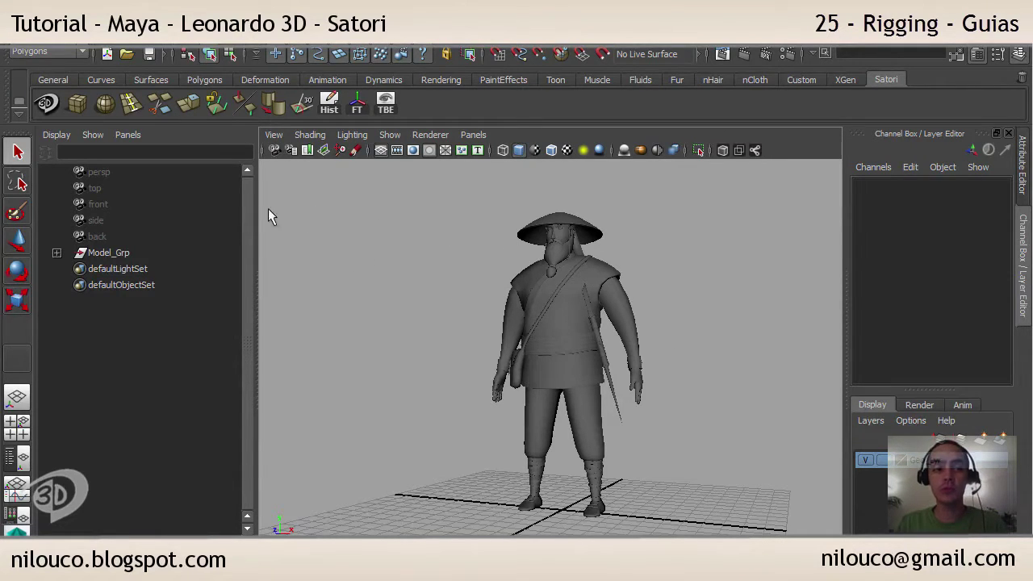
Open the dpAutoRigSystem tool and start a new empty scene
left_click(48, 104)
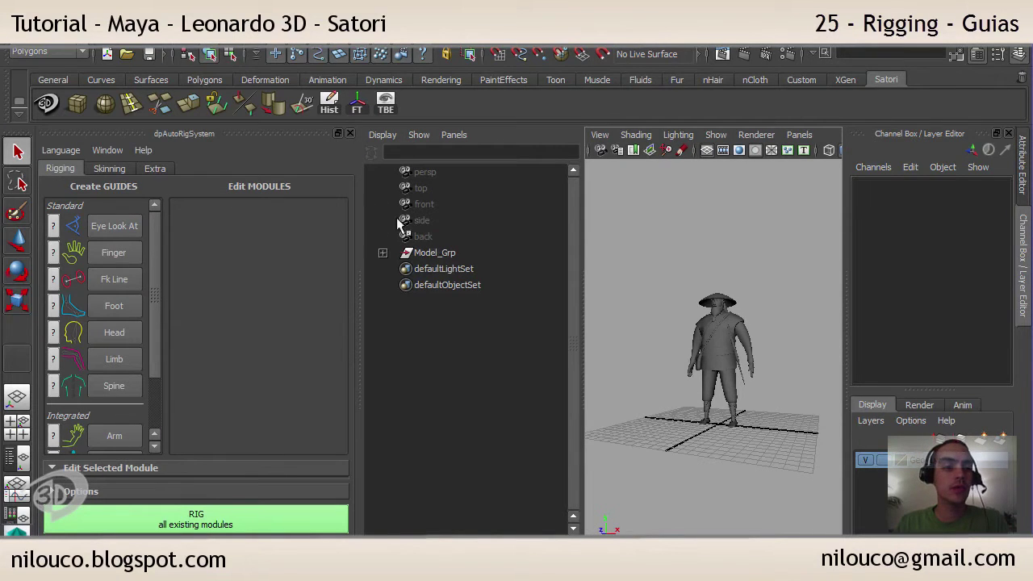
left_click(107, 54)
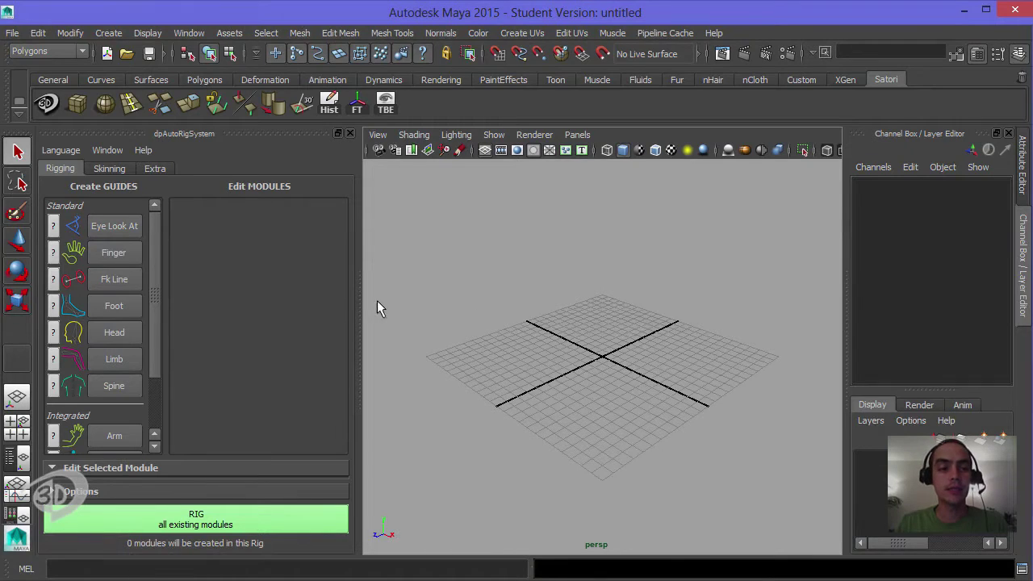
Create an Fk Line guide and set its number of segments to 3
left_click(126, 284)
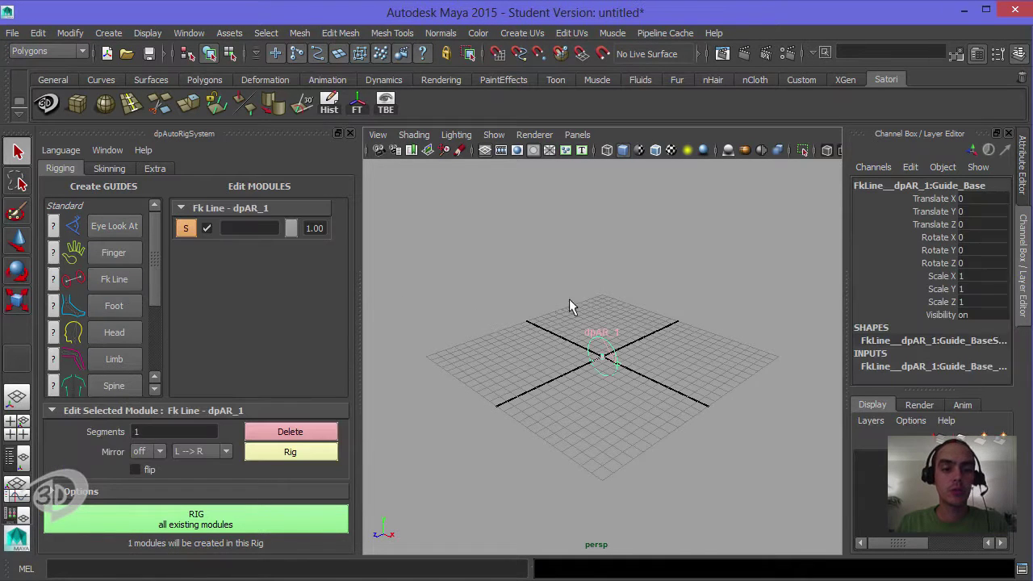
left_click_drag(627, 316, 574, 335, "alt")
double_click(145, 430)
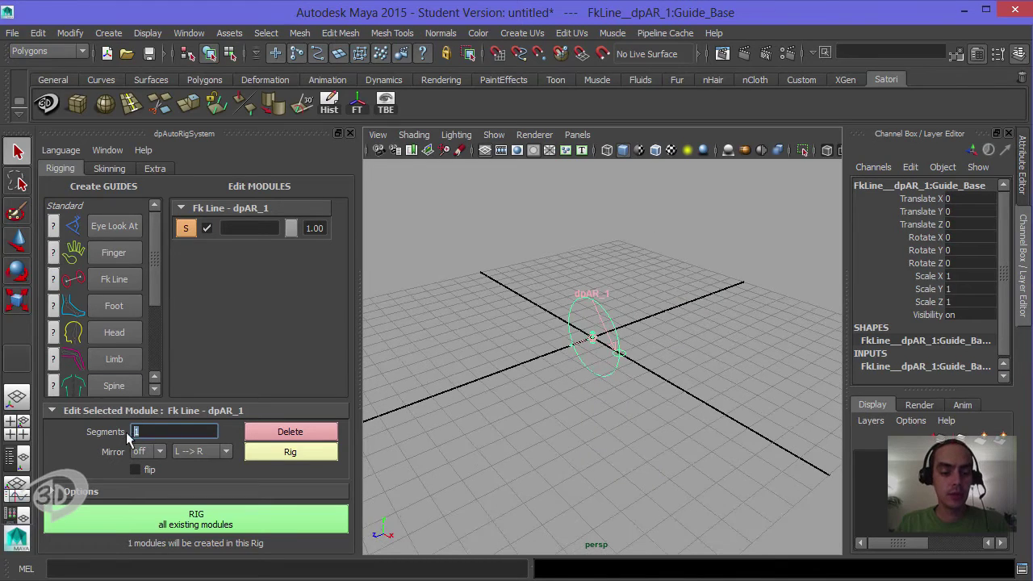
type("3")
key("Return")
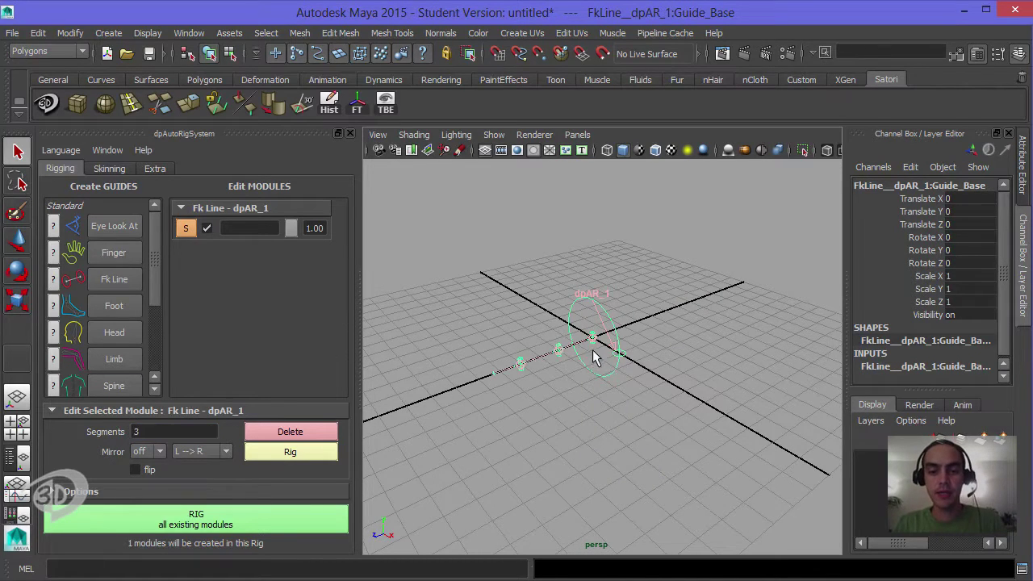
Move the Fk Line guide's base off the origin to about X 1.1, Y 3.46, Z -2.52
left_click_drag(594, 355, 620, 293, "alt")
left_click_drag(583, 351, 630, 352, "alt")
right_click_drag(629, 352, 713, 379, "alt")
left_click(635, 270)
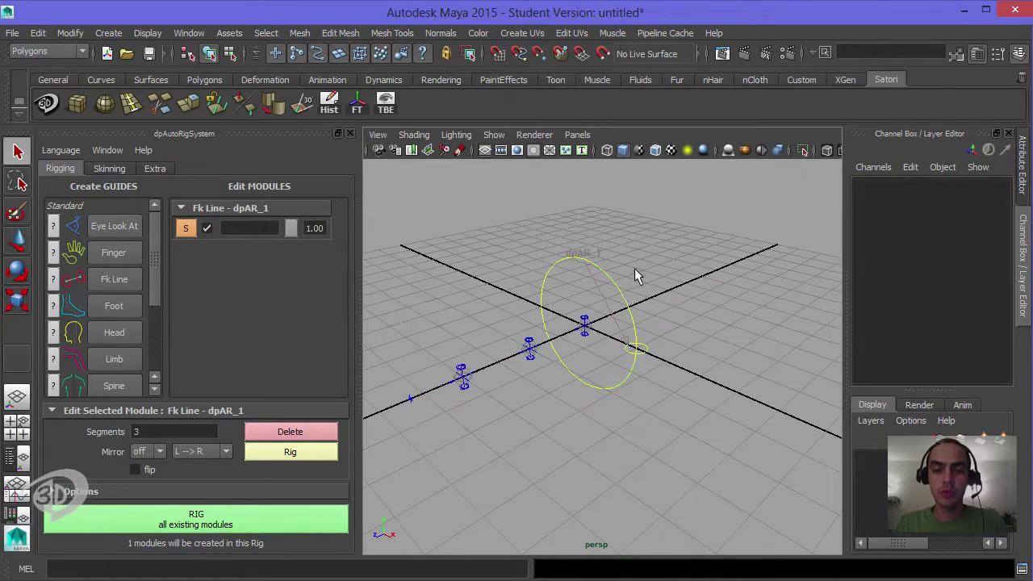
left_click(614, 286)
key("w")
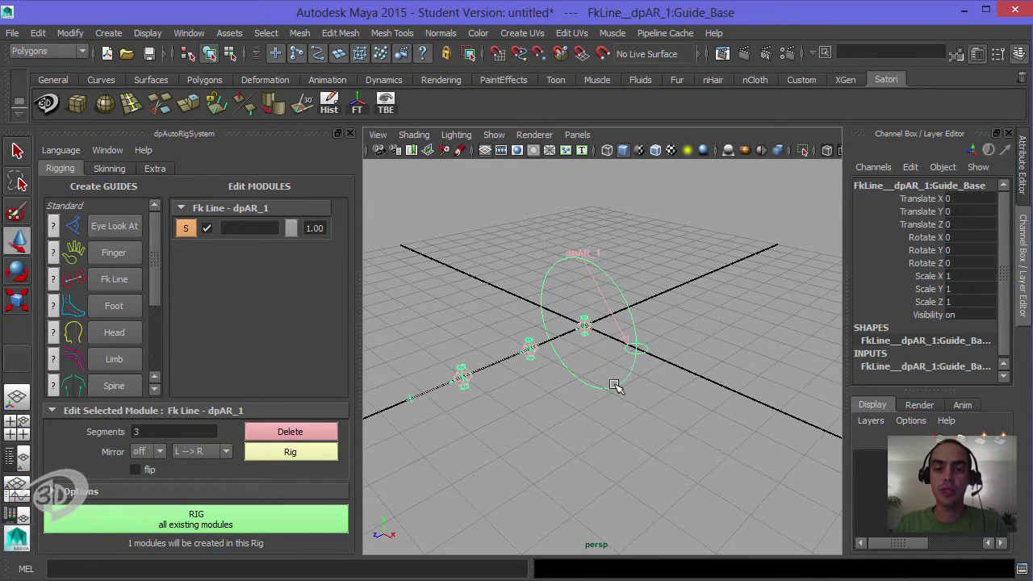
left_click_drag(605, 391, 633, 382, "alt")
middle_click_drag(655, 301, 627, 393)
right_click_drag(627, 392, 697, 388, "alt")
Shrink the guide's base circle by moving its radius control to a Translate X of about 1.416
left_click(675, 254)
left_click(692, 315)
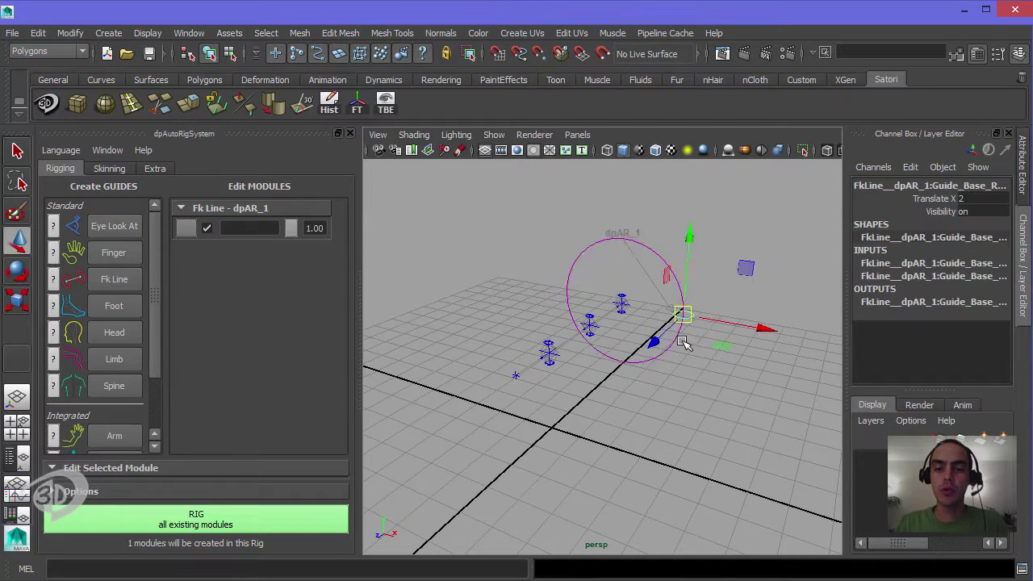
left_click_drag(683, 342, 699, 350, "alt")
mouse_move(686, 311)
left_mouse_down()
mouse_move(744, 325)
mouse_move(658, 302)
mouse_move(708, 318)
mouse_move(670, 311)
left_mouse_up()
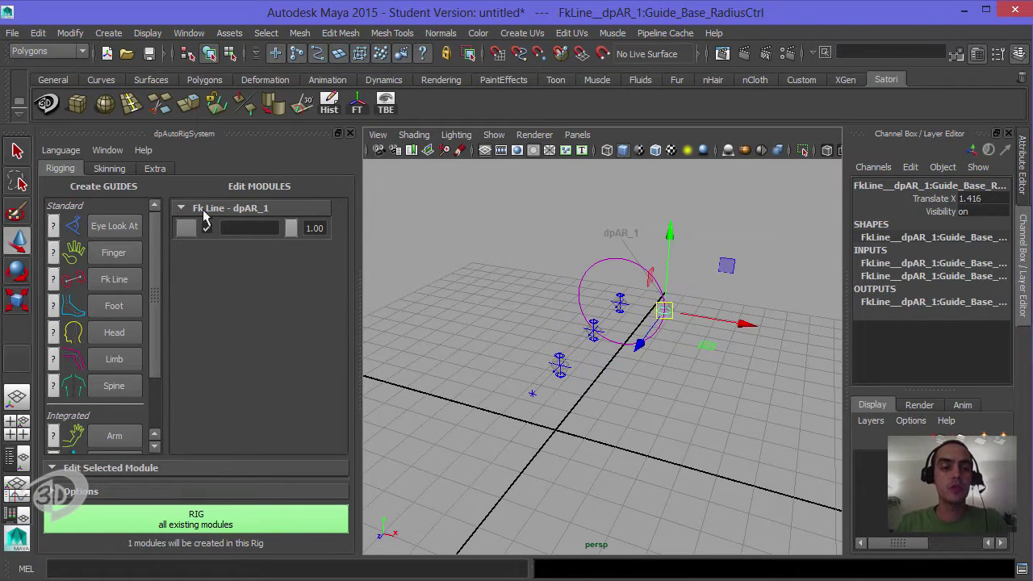
Name the Fk Line module Obrigado
left_click(246, 227)
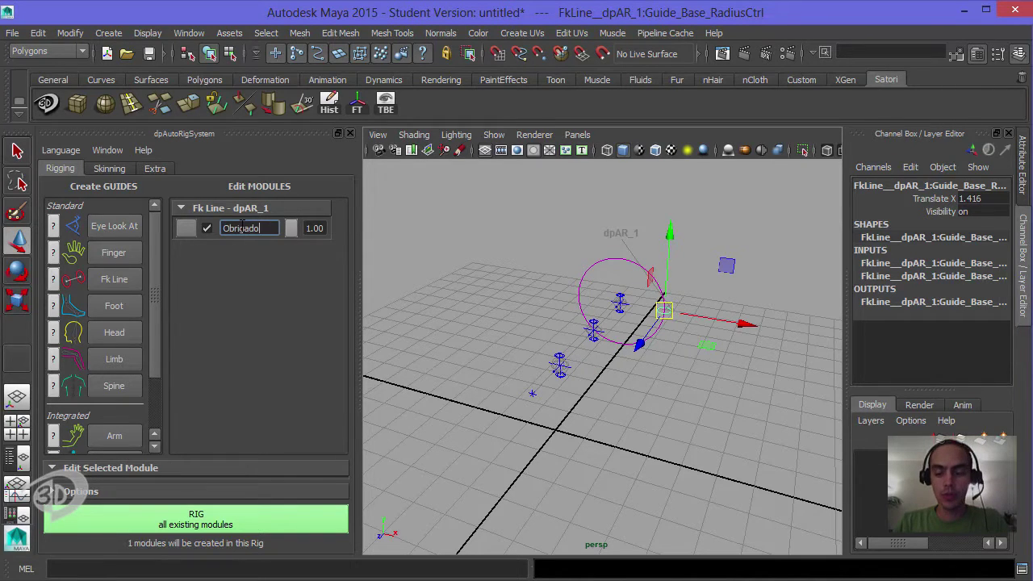
key("Return")
left_click_drag(666, 288, 645, 289, "alt")
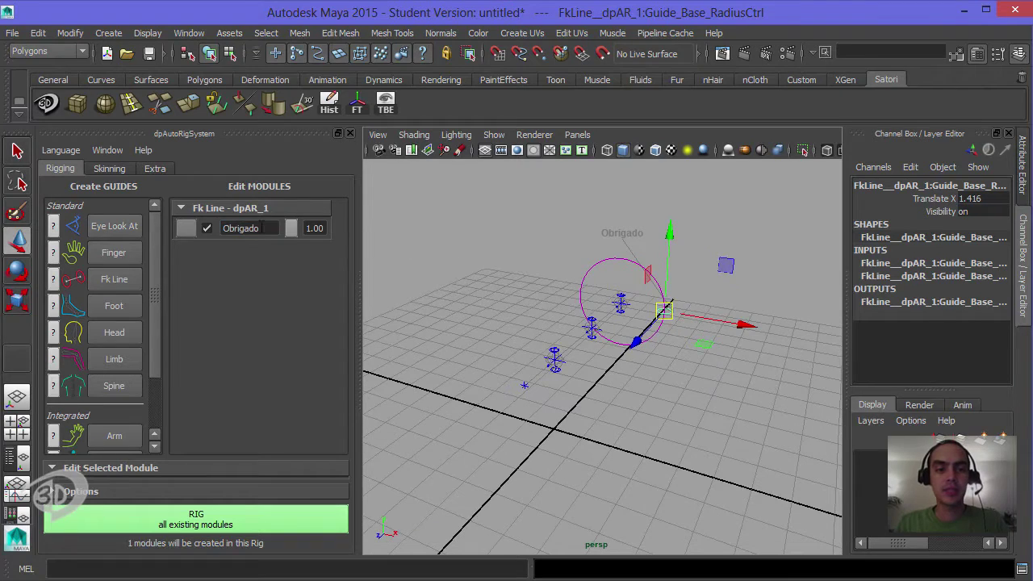
Mirror the Obrigado guide in X and reposition its base to about X 2.23, Y 3.89, Z -2.52
left_click(603, 283)
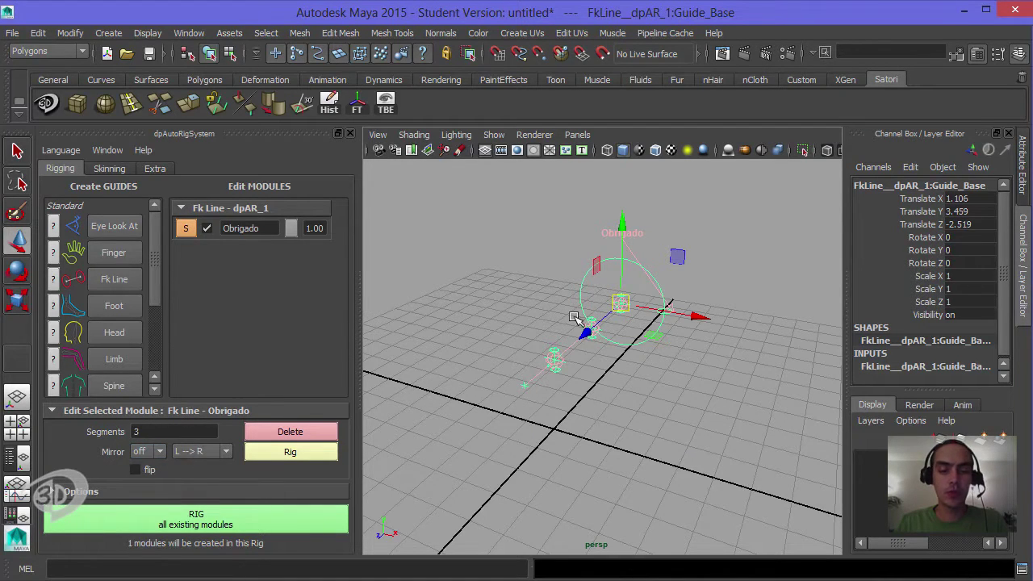
left_click_drag(575, 317, 777, 313, "alt")
left_click(146, 451)
left_click(663, 292)
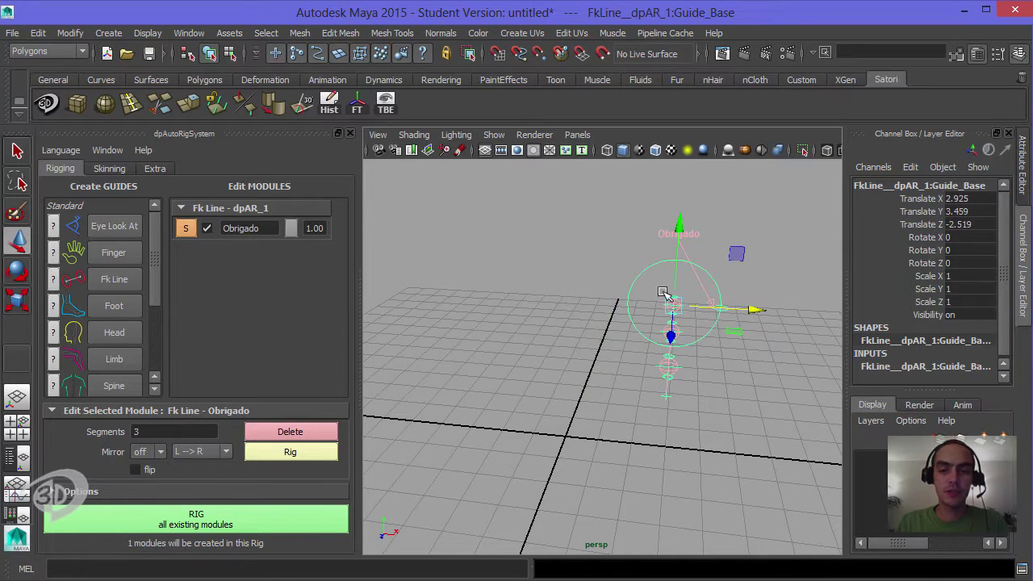
left_click_drag(484, 288, 627, 265, "alt")
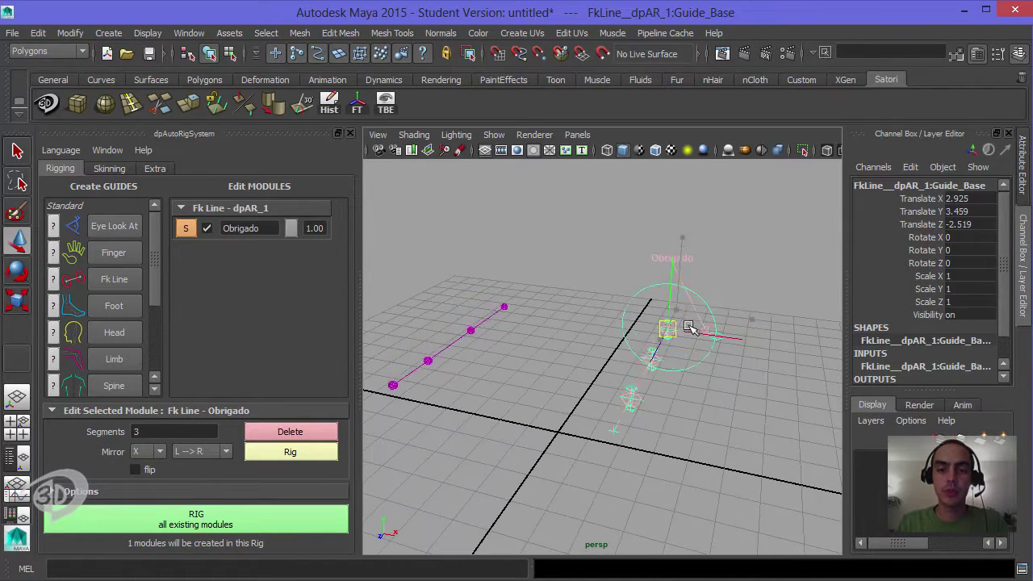
middle_click_drag(690, 326, 606, 323)
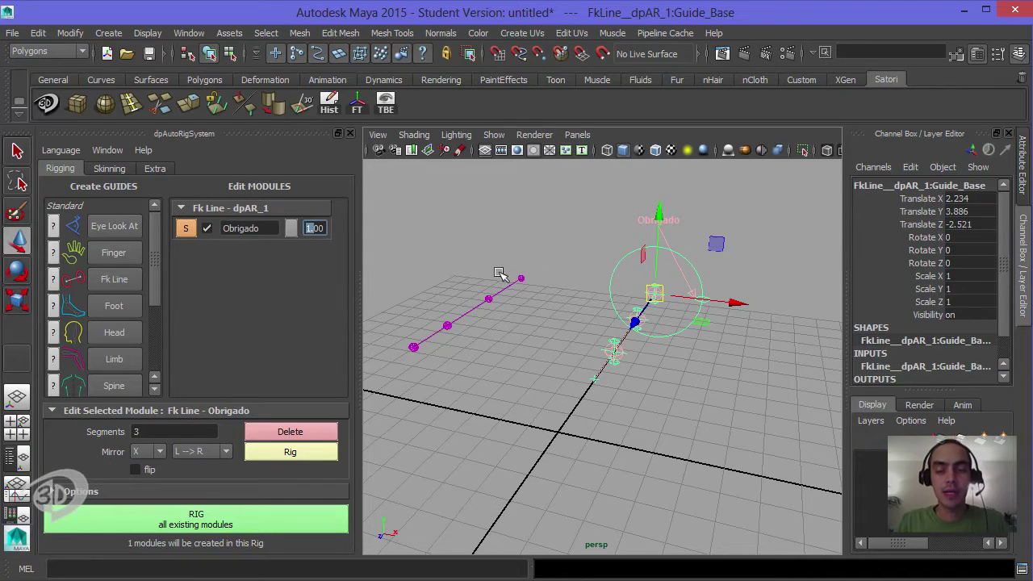
Set the Obrigado module's guide size to 3.00
left_click(313, 229)
key("Return")
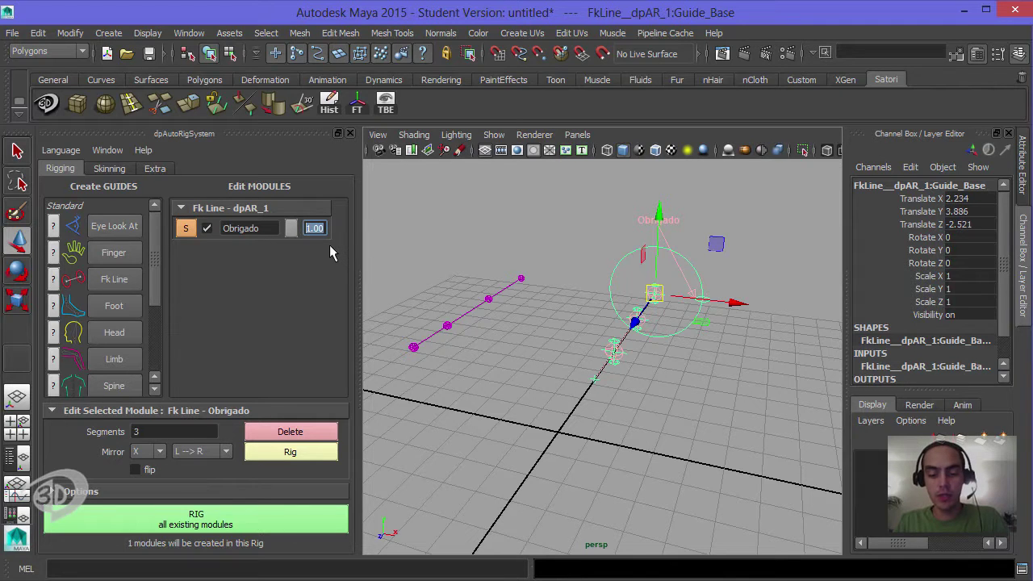
key("Return")
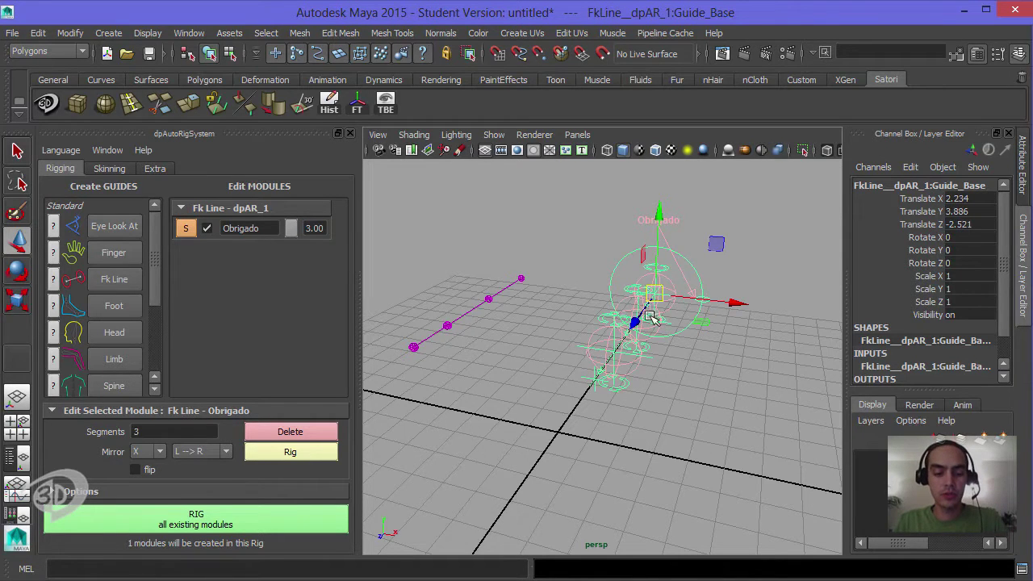
left_click_drag(565, 355, 533, 323, "alt")
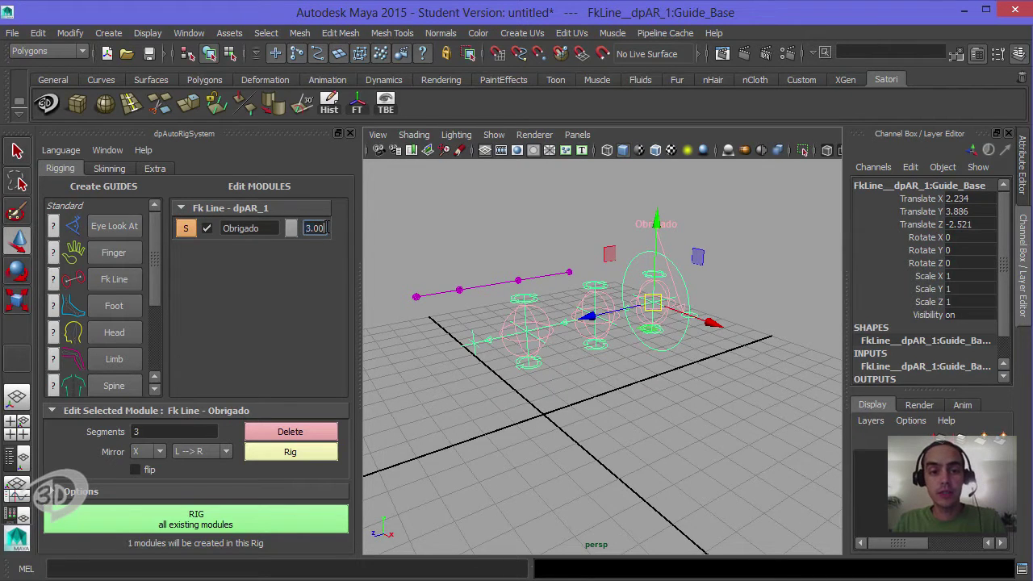
Set the Obrigado module's guide size to 0.30
double_click(314, 229)
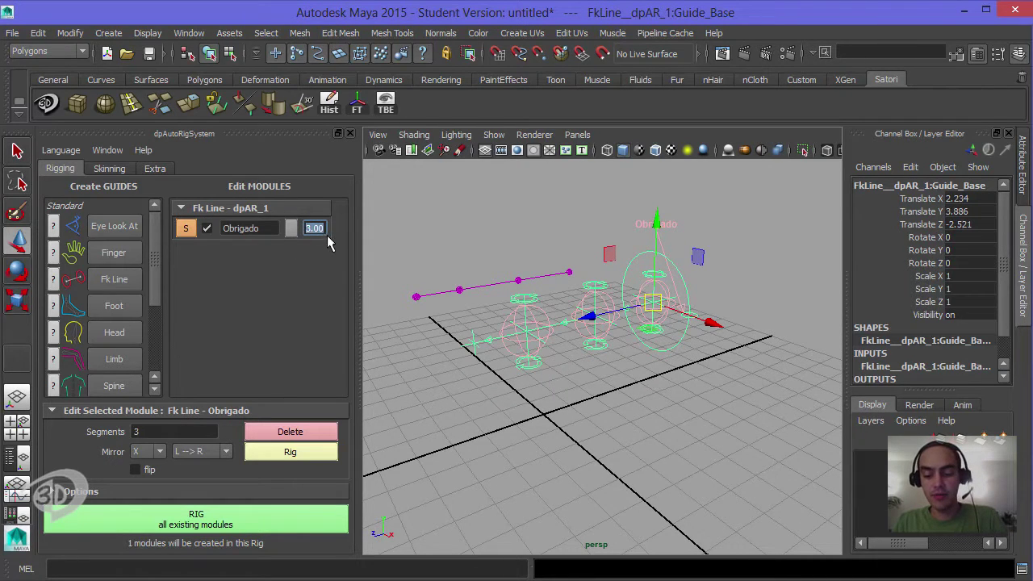
type(".3")
key("Return")
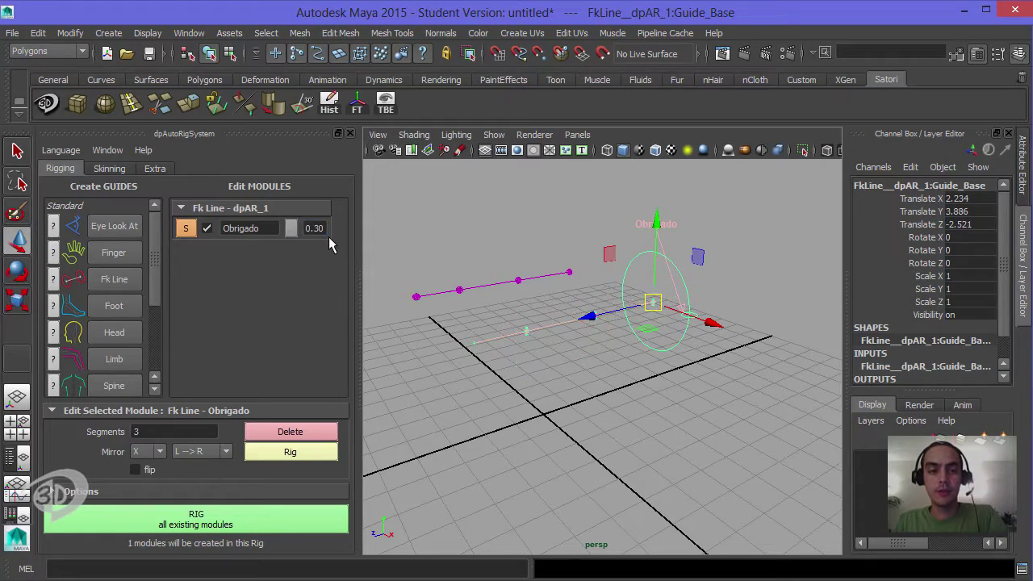
left_click_drag(587, 317, 605, 294, "alt")
Inspect the guide's second joint locator and reselect the whole Obrigado module
left_click(581, 298)
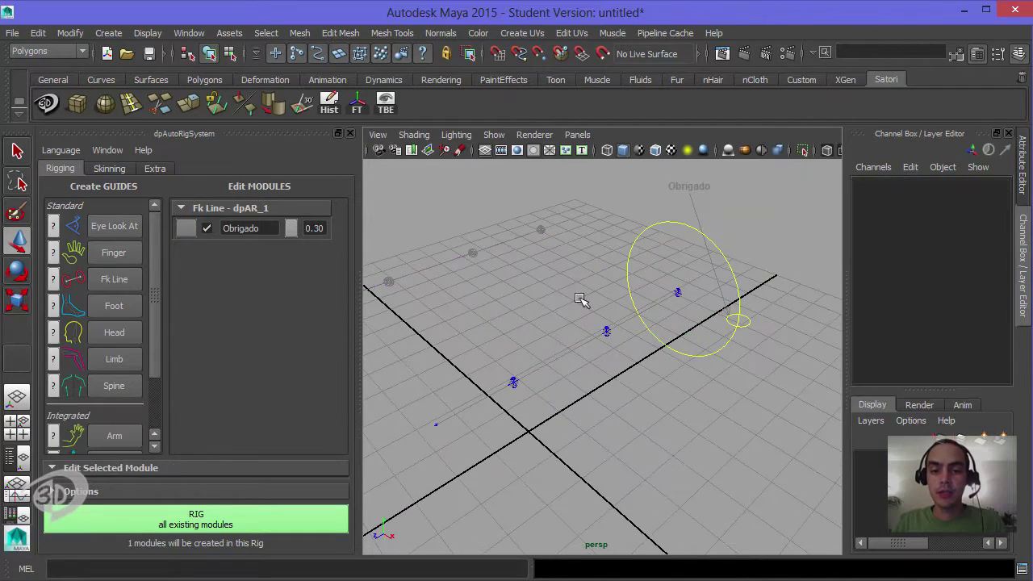
left_click(607, 332)
left_click_drag(615, 335, 574, 342, "alt")
left_click_drag(557, 302, 649, 274, "alt")
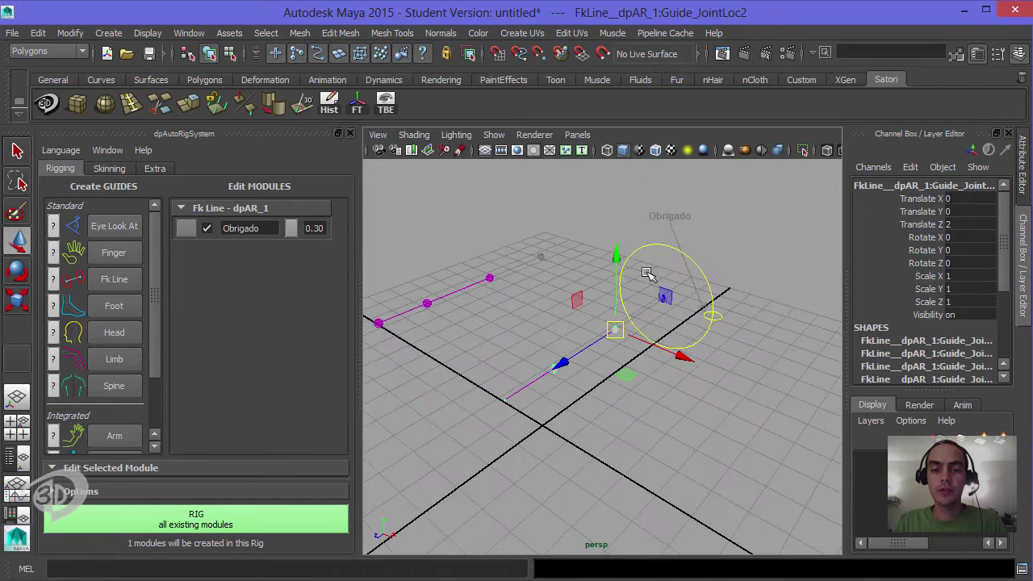
left_click(186, 230)
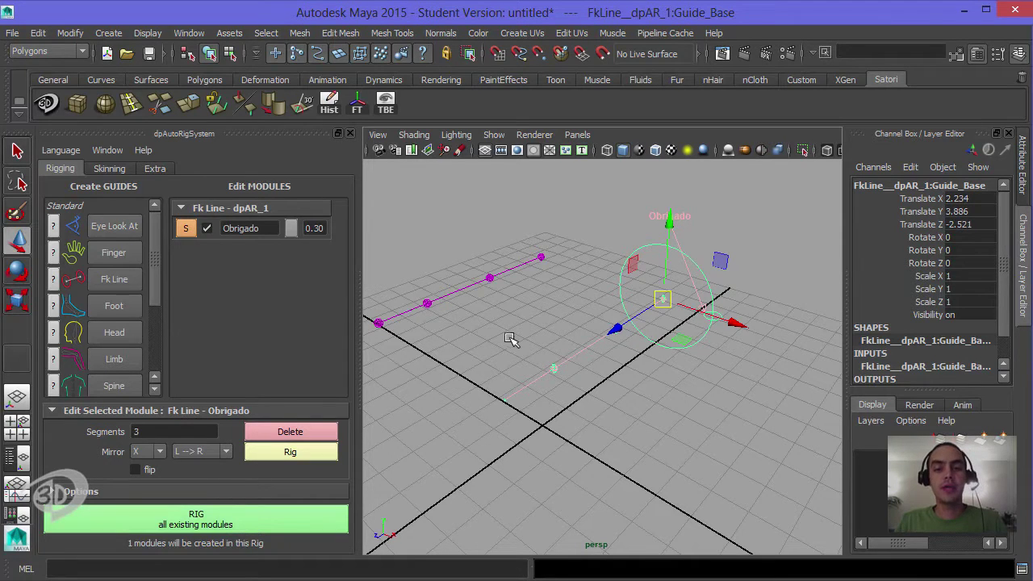
Show the Outliner beside the perspective view and rig the selected Obrigado module
left_click(19, 458)
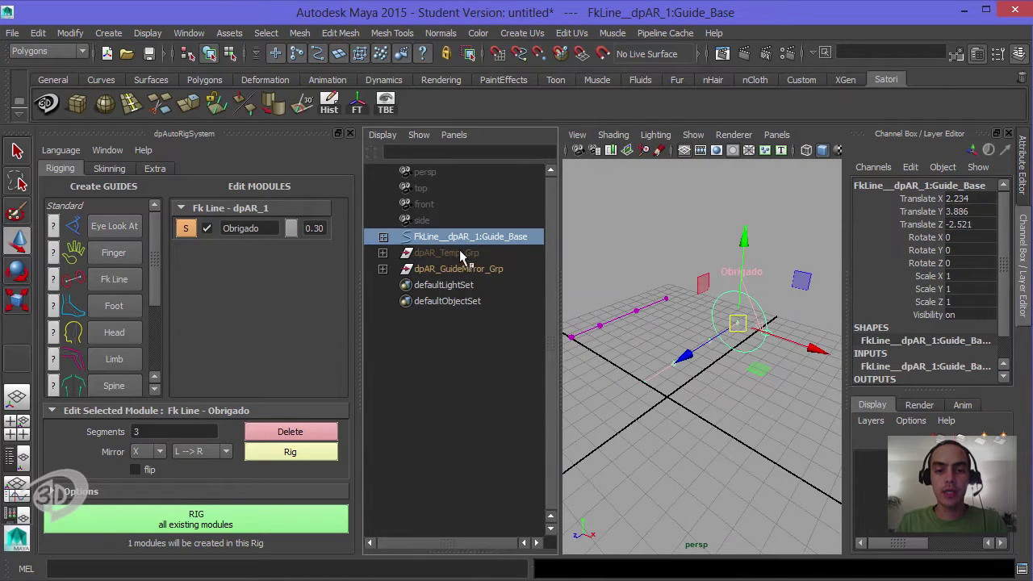
left_click(305, 456)
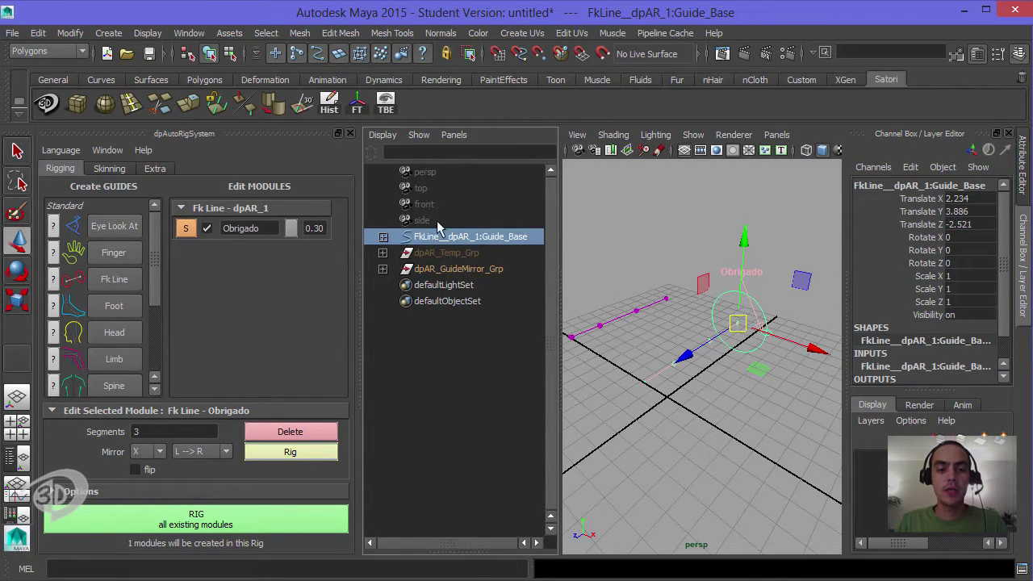
Test the generated rig by moving the R_Obrigado_1_Ctrl control and undo the move
left_click_drag(678, 329, 735, 295, "alt")
left_click(747, 302)
key("ctrl+z")
left_click(653, 283)
left_click_drag(645, 307, 629, 266)
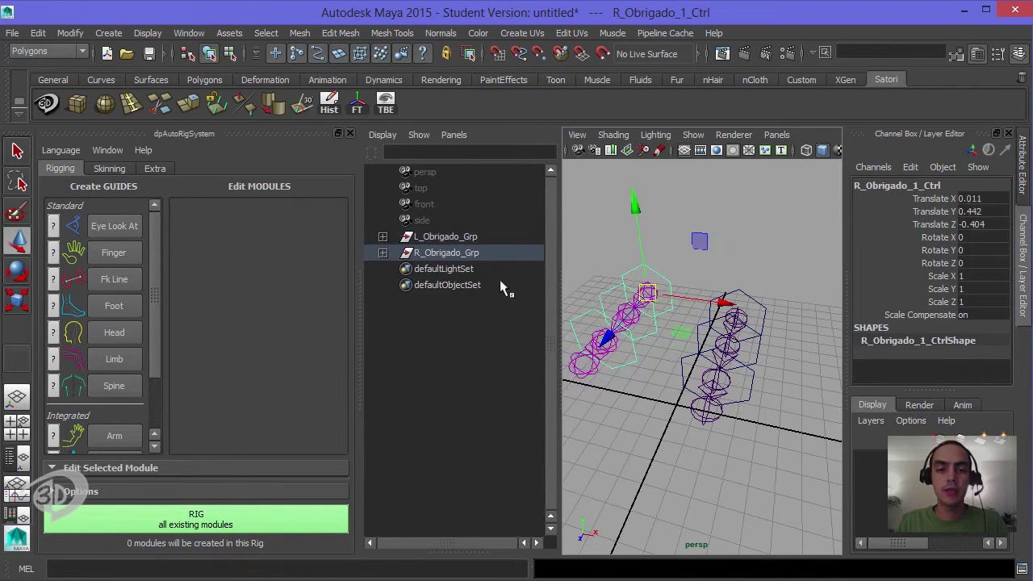
key("ctrl+z")
Expand L_Obrigado_Grp and R_Obrigado_Grp to examine the generated hierarchy for both sides
left_click(382, 236)
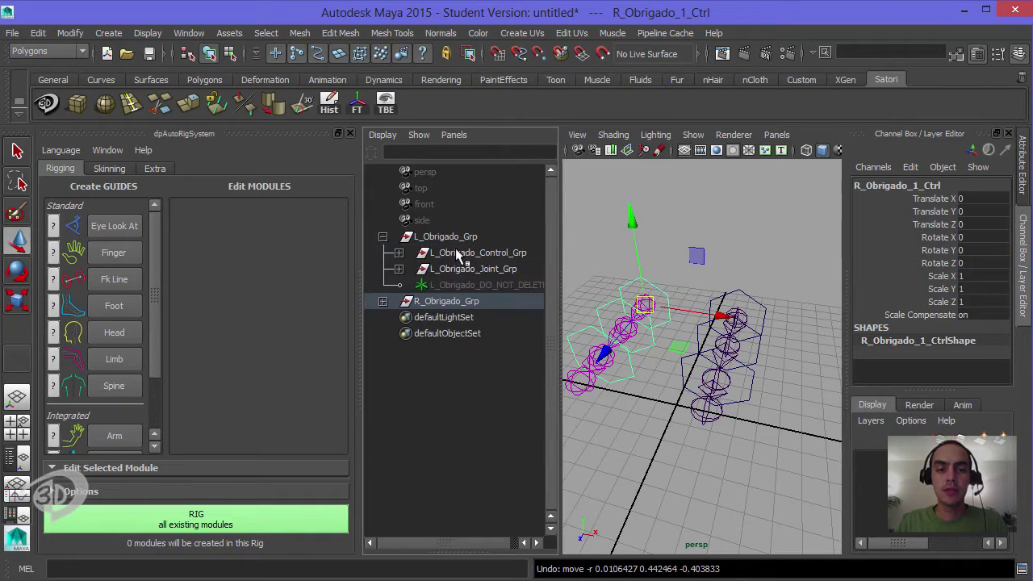
left_click(382, 301)
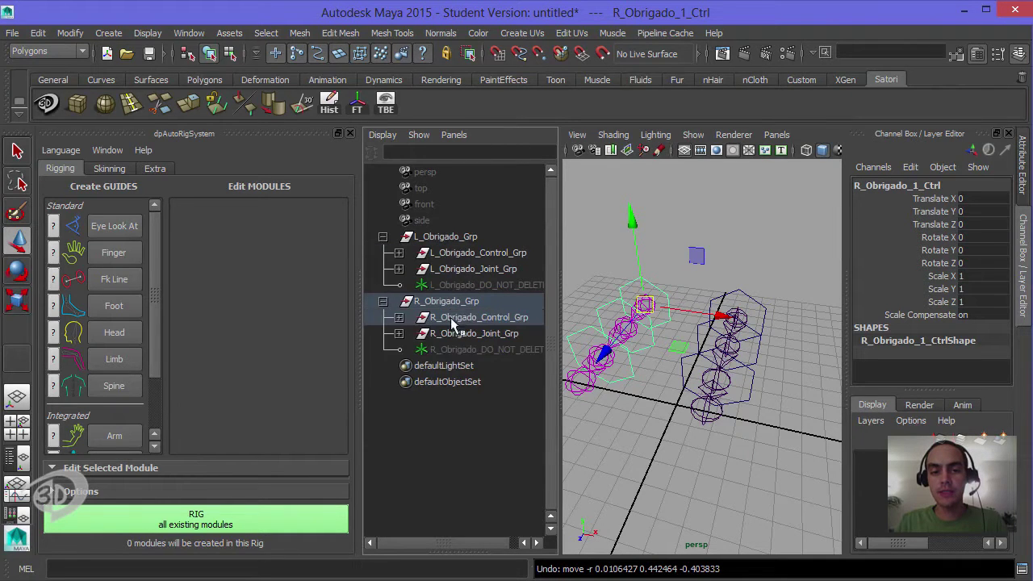
left_click_drag(701, 249, 704, 247)
left_click_drag(703, 250, 709, 275, "alt")
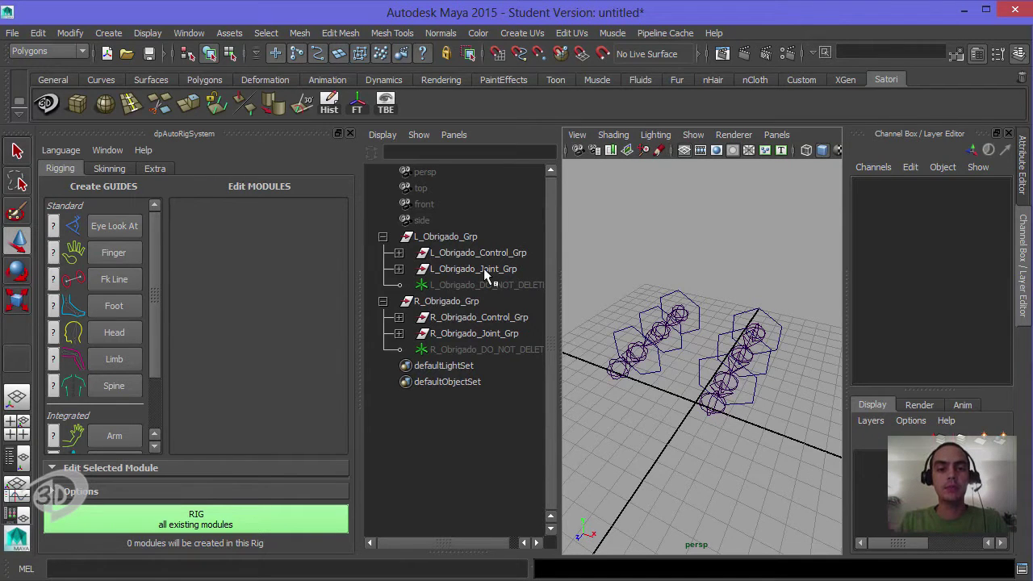
Start a new scene without saving the current one
left_click(107, 53)
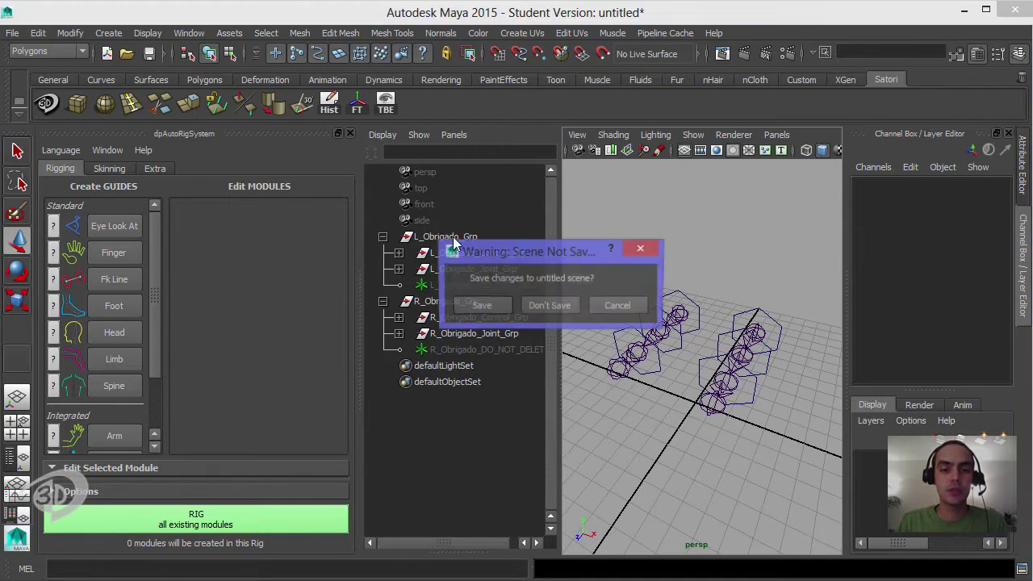
left_click(553, 311)
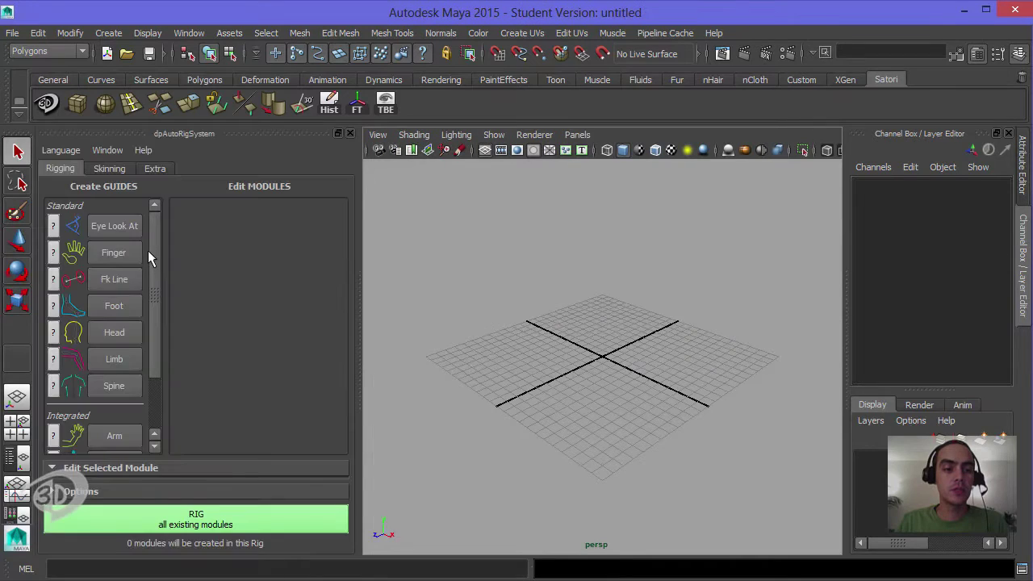
Create the complete set of Biped guides from the integrated modules
scroll(153, 290, "down", 3)
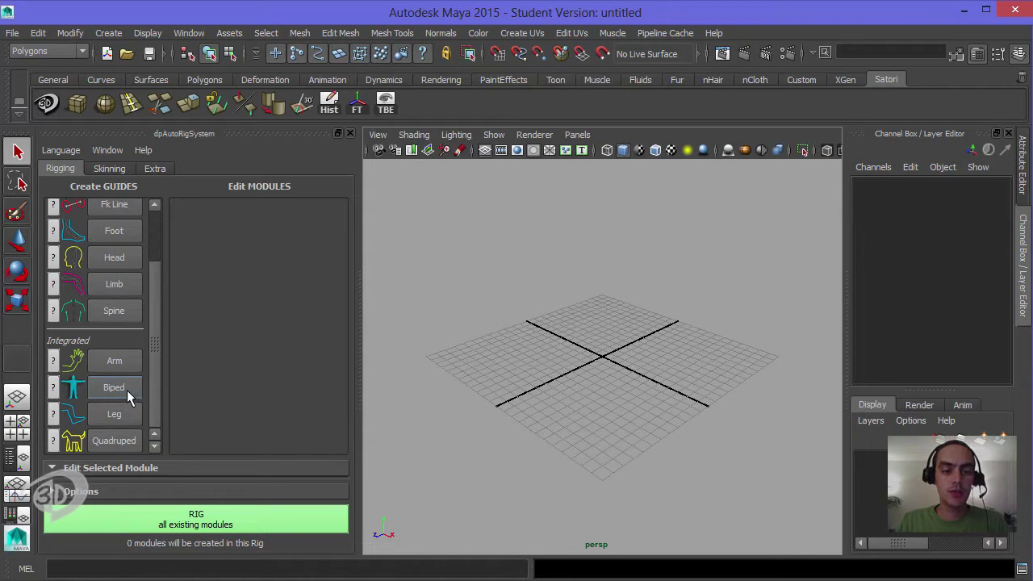
left_click(126, 388)
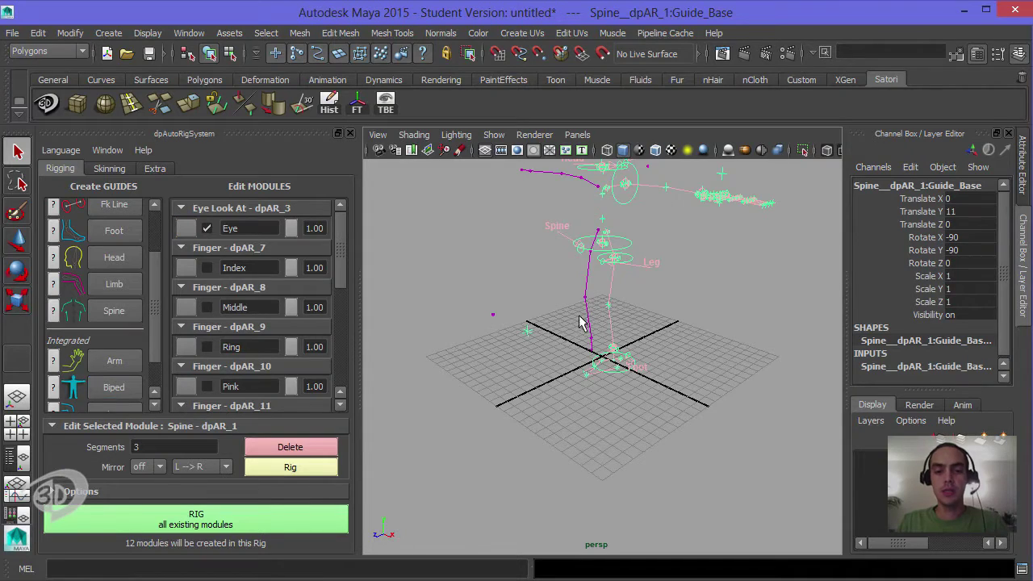
left_click_drag(581, 320, 615, 356, "alt")
middle_click_drag(617, 251, 609, 326, "alt")
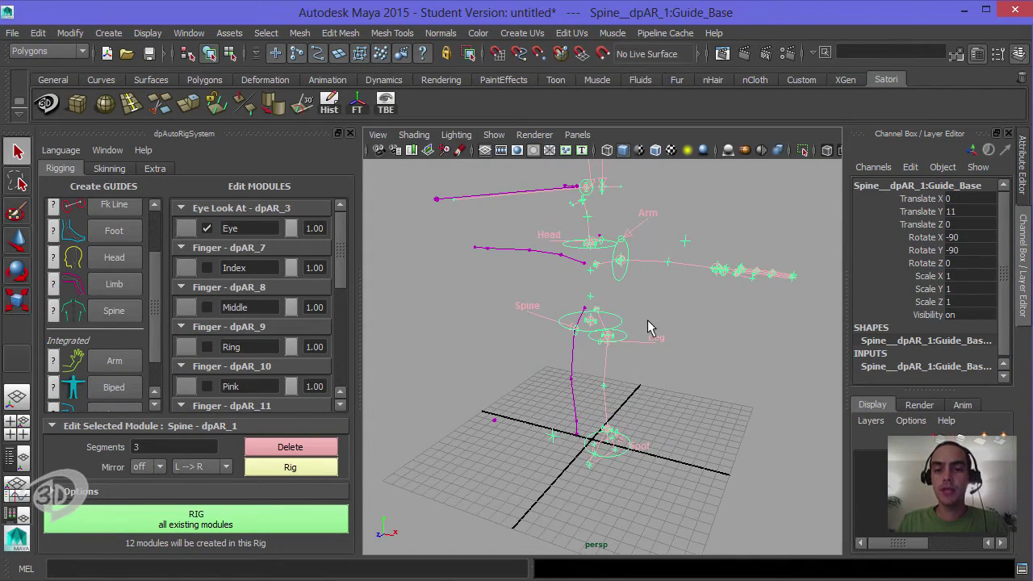
Move the Spine guide's third joint locator vertically to a Translate Z of about -1.54
left_click_drag(650, 325, 601, 214, "alt")
left_click(671, 213)
left_click(626, 287)
key("w")
left_click(598, 268)
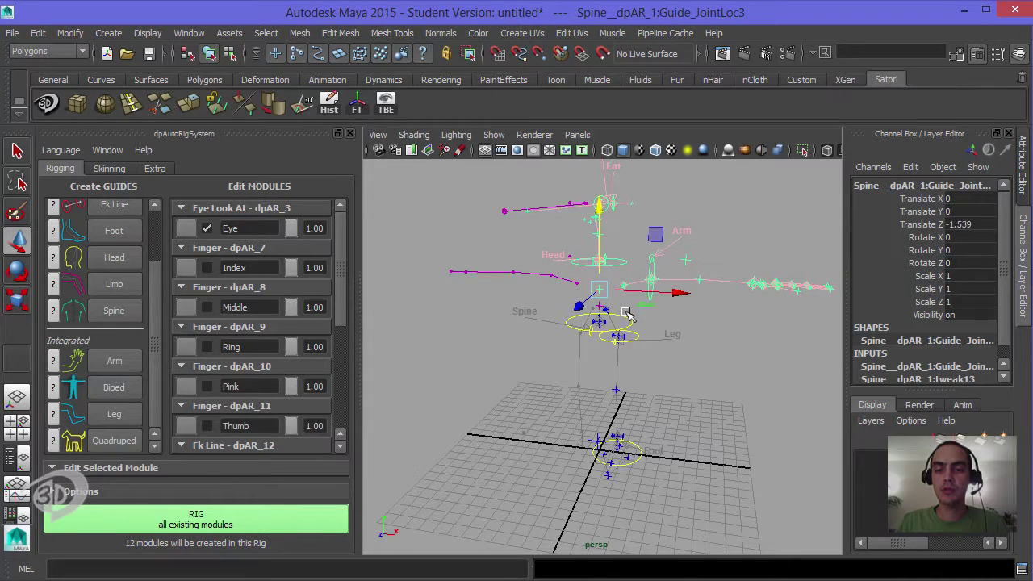
Move the Leg guide slightly outward along the X axis and deselect it to review the complete Biped guide set
left_click(640, 337)
mouse_move(683, 341)
left_mouse_down()
mouse_move(707, 343)
mouse_move(692, 344)
left_mouse_up()
left_click(715, 311)
left_click_drag(715, 310, 619, 221, "alt")
left_click_drag(616, 298, 604, 314, "alt")
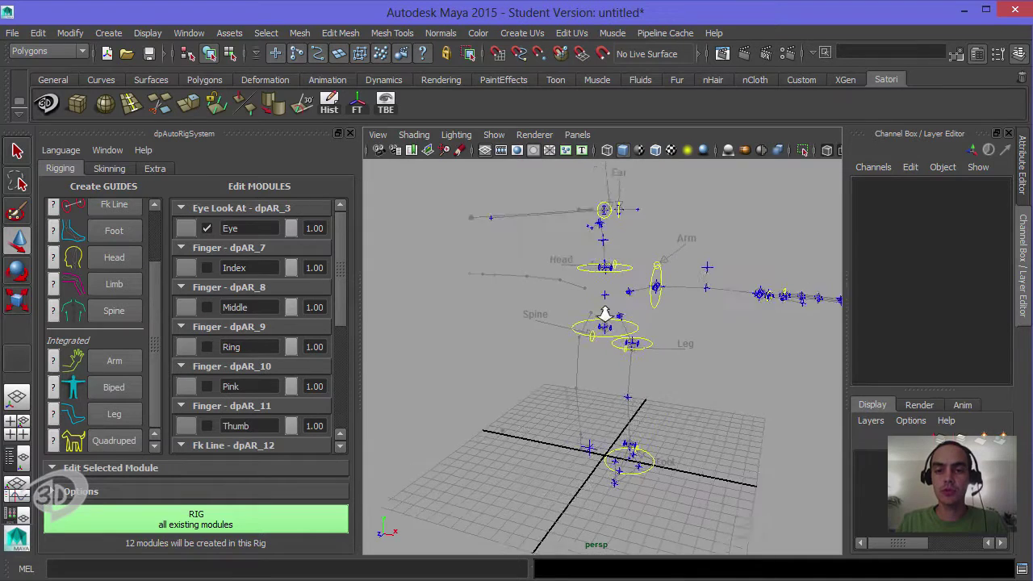
right_click_drag(605, 314, 596, 311, "alt")
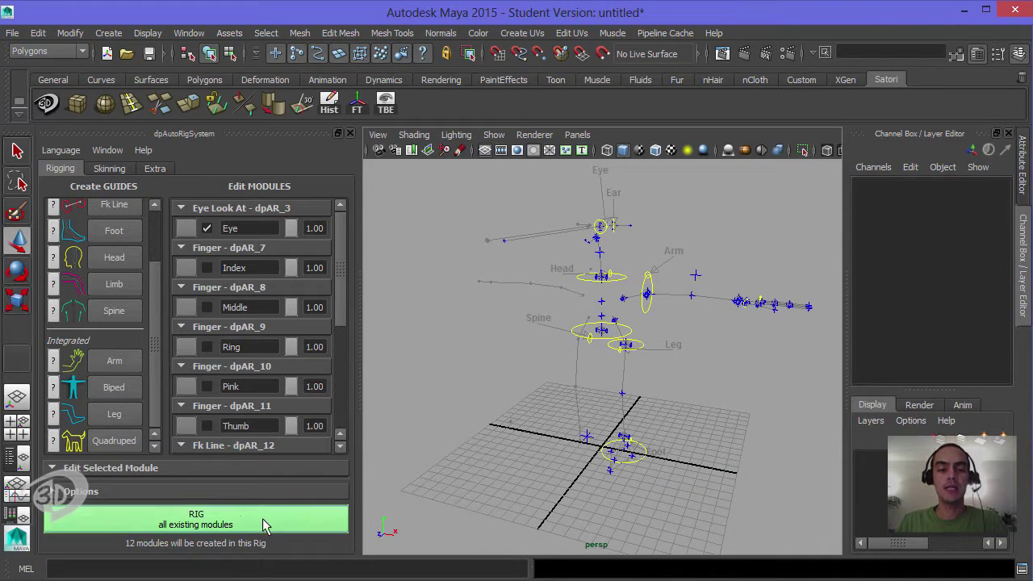
Show a widened Outliner beside the perspective view and rig all existing guide modules, closing the resulting log
left_click(16, 458)
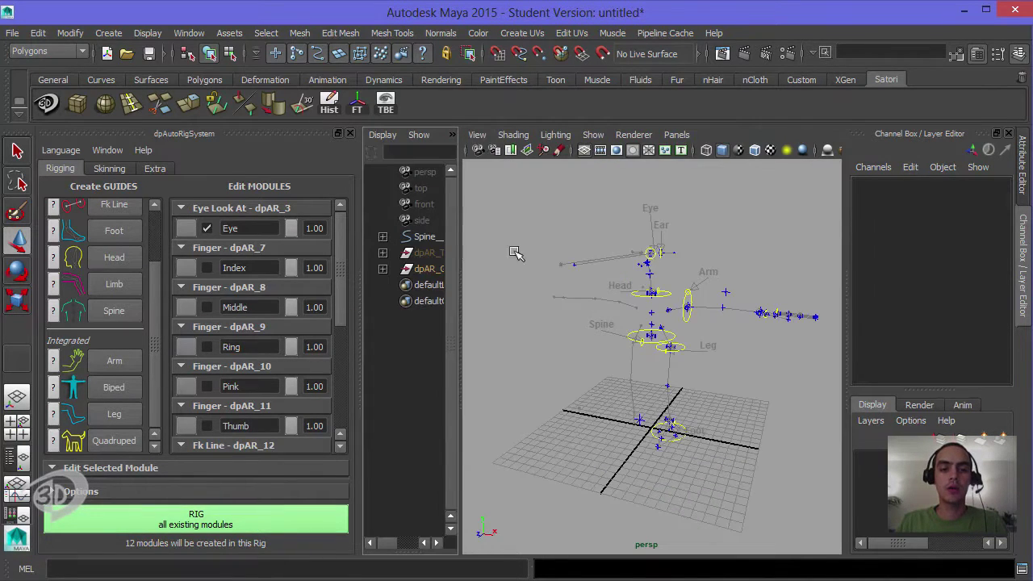
left_click_drag(457, 239, 541, 237)
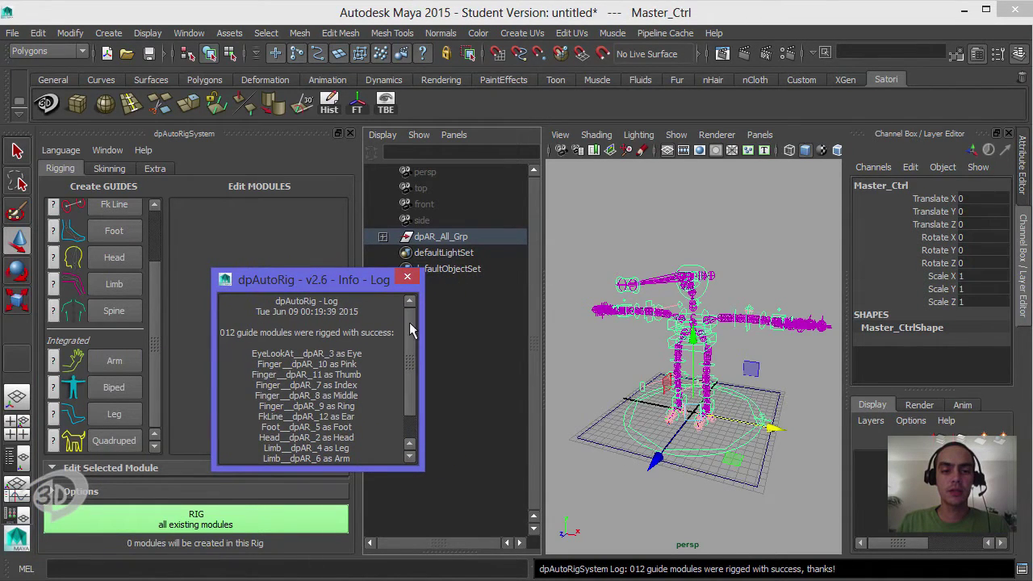
scroll(410, 333, "down", 1)
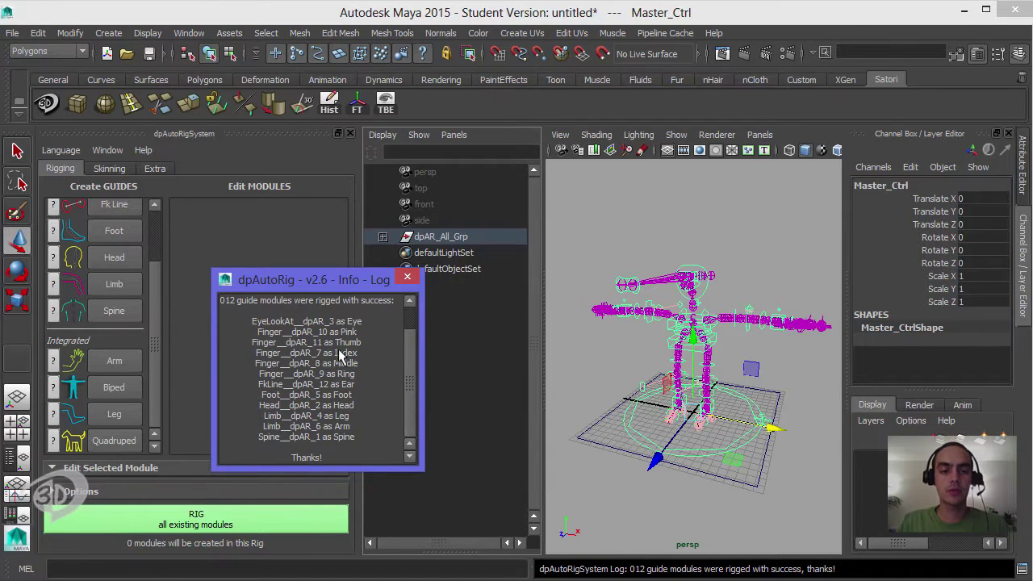
left_click(408, 278)
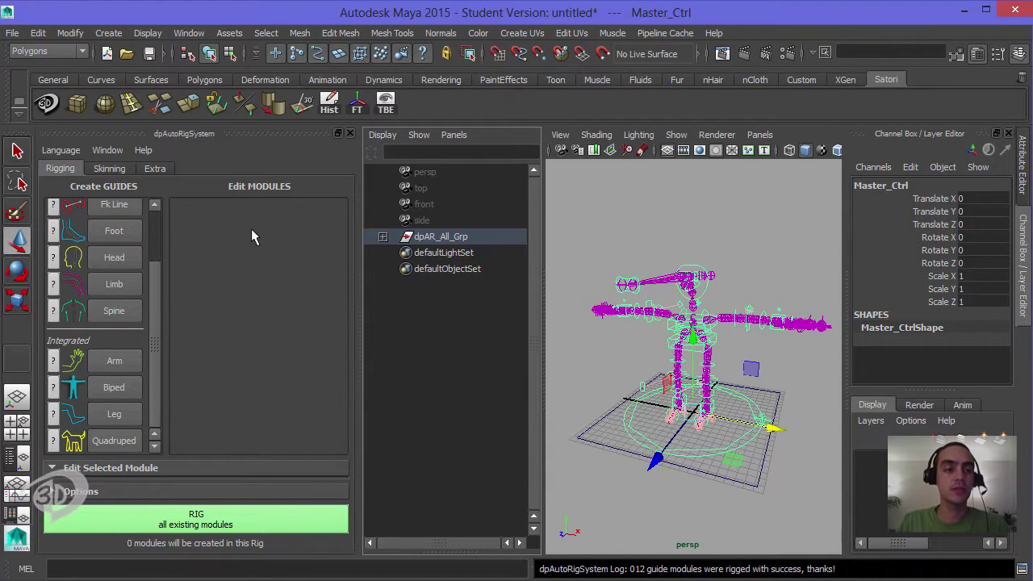
left_click(58, 150)
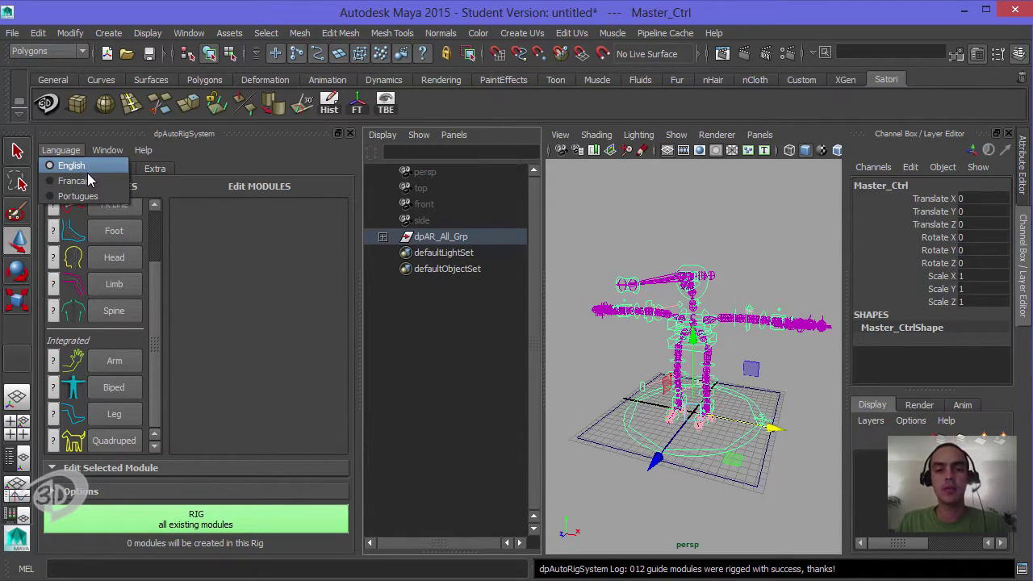
left_click(212, 165)
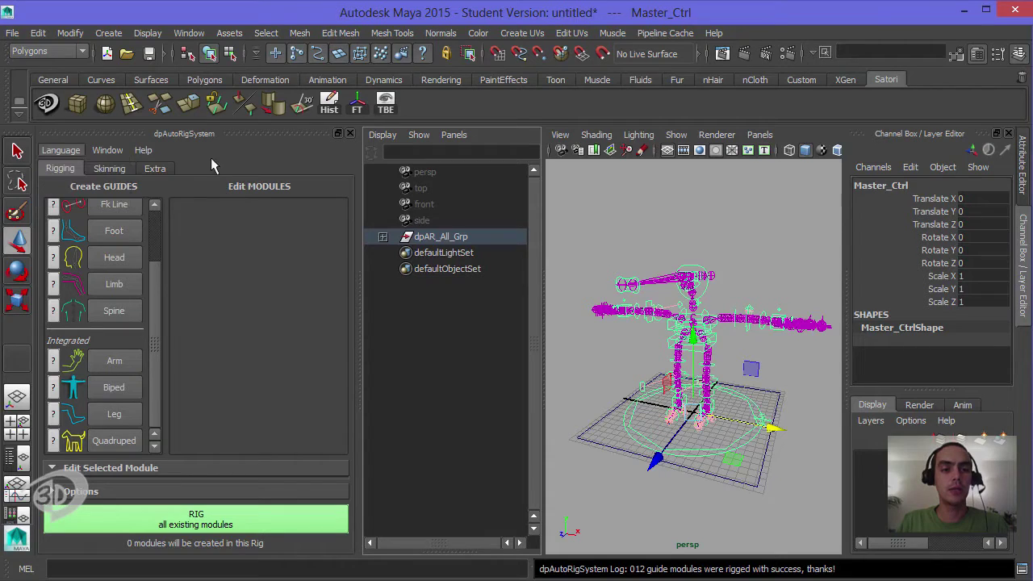
Expand dpAR_All_Grp to examine the rig's main groups and inspect the generated Biped rig in the perspective view
left_click(442, 238)
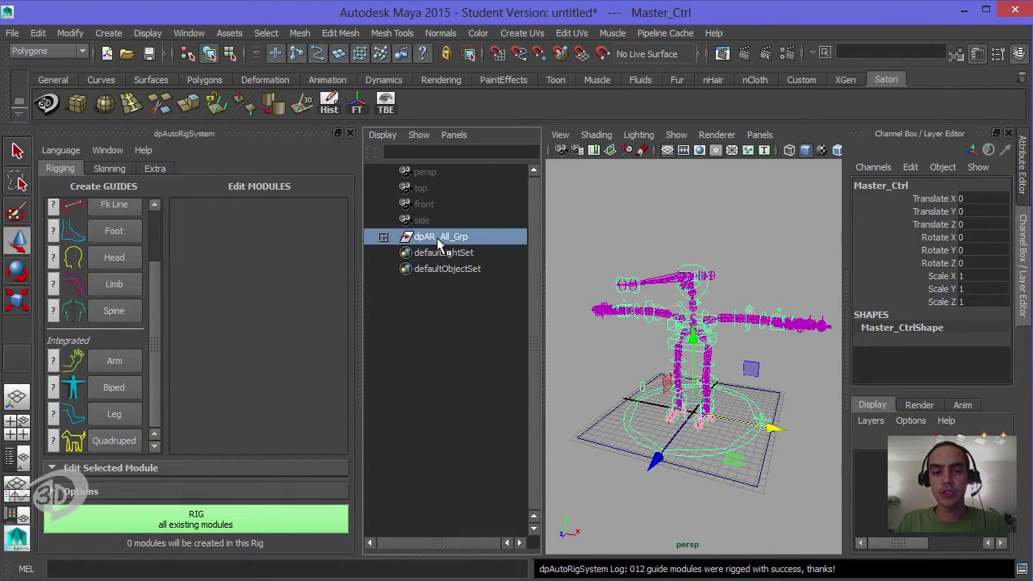
left_click(383, 236)
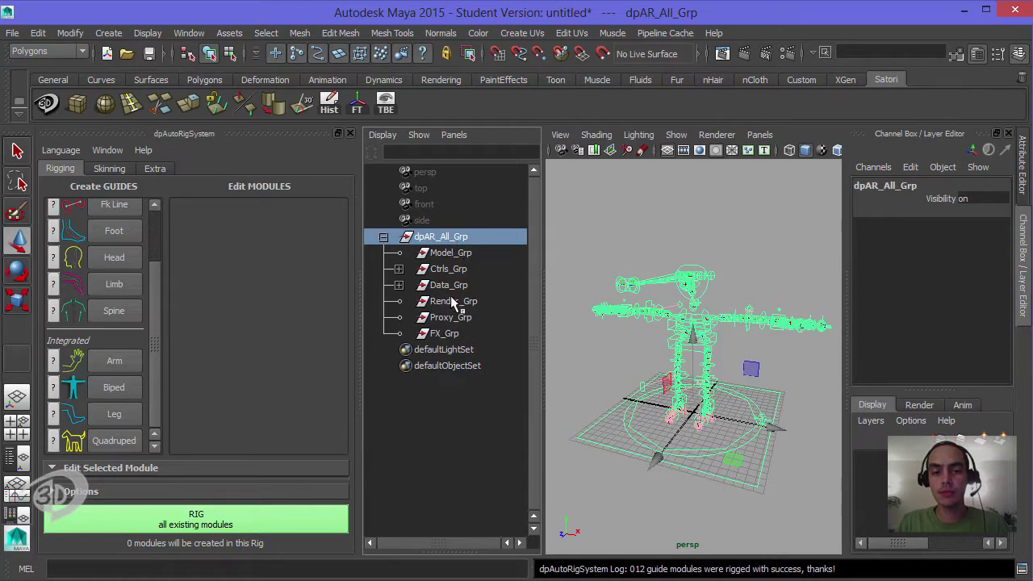
left_click(735, 296)
middle_click_drag(730, 295, 704, 296, "alt")
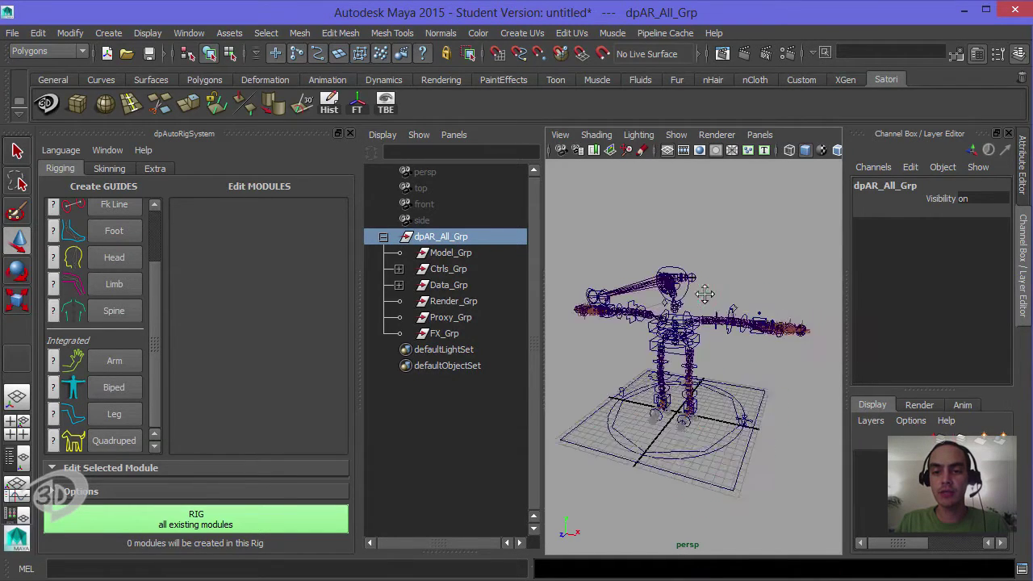
mouse_move(705, 296)
right_mouse_down("alt")
mouse_move(738, 301)
mouse_move(714, 294)
right_mouse_up("alt")
middle_click_drag(715, 294, 736, 298, "alt")
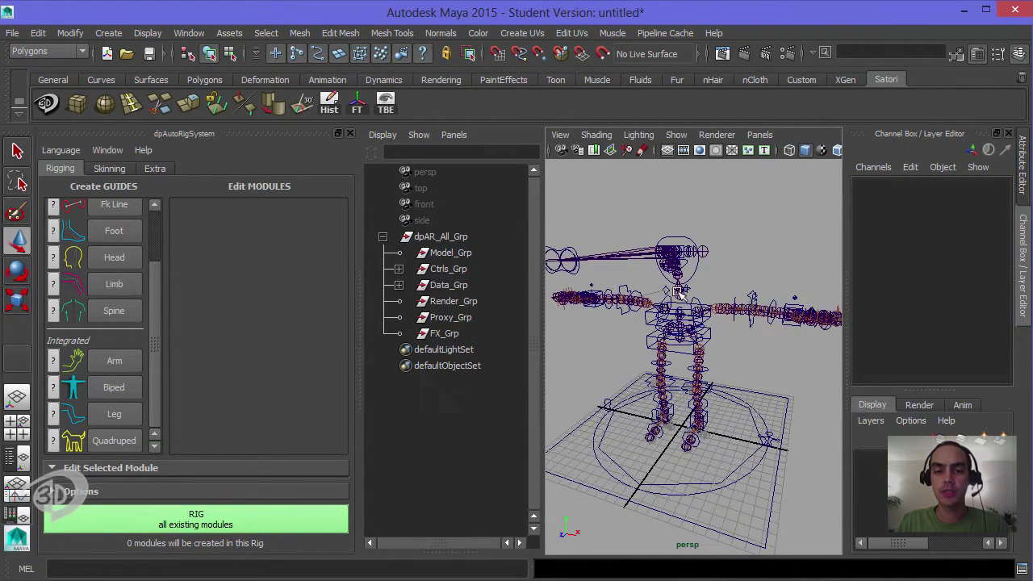
Hide Data_Grp temporarily to inspect the rig's control curves on their own, and restore its visibility
left_click(451, 288)
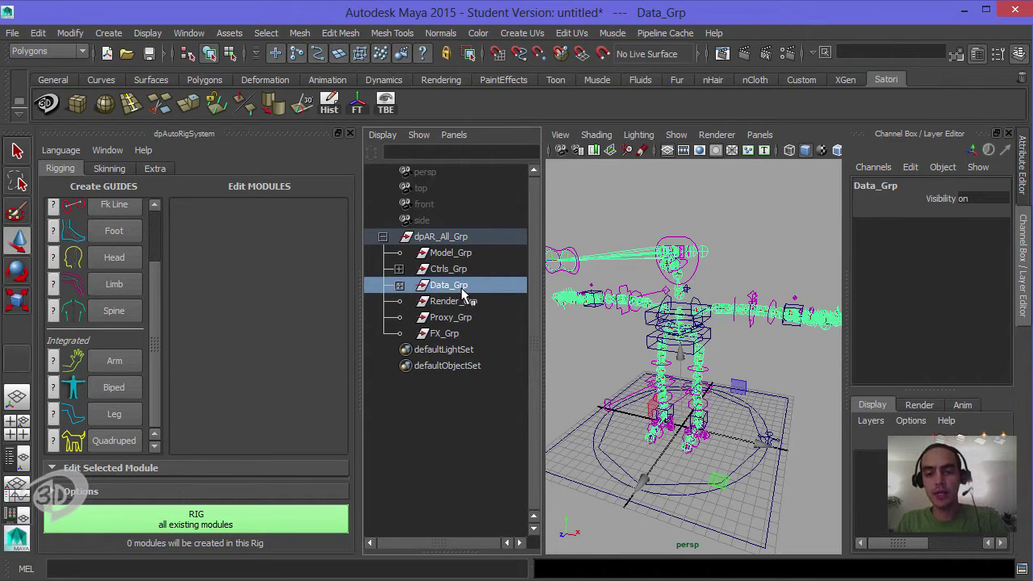
key("ctrl+h")
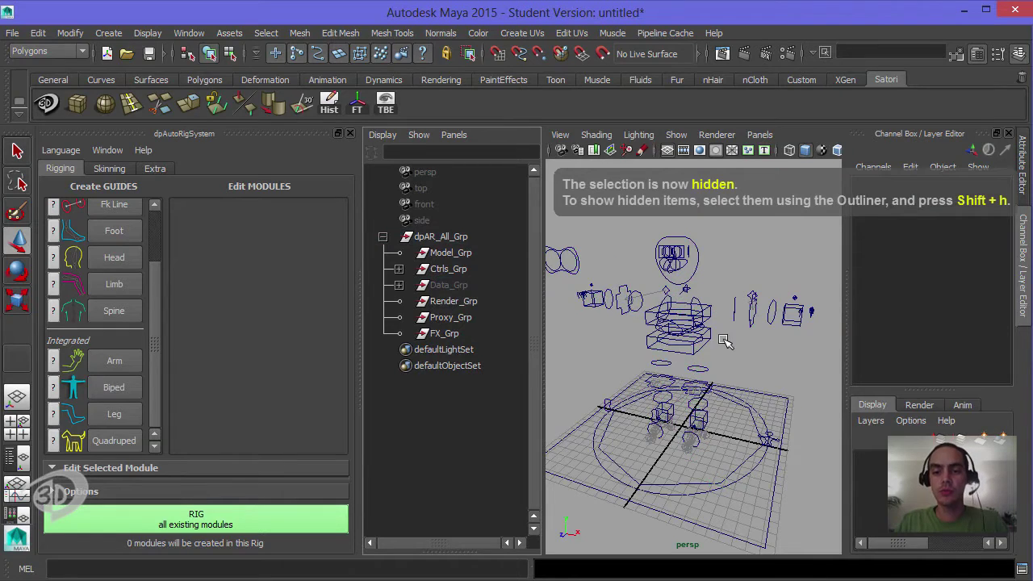
left_click(710, 339)
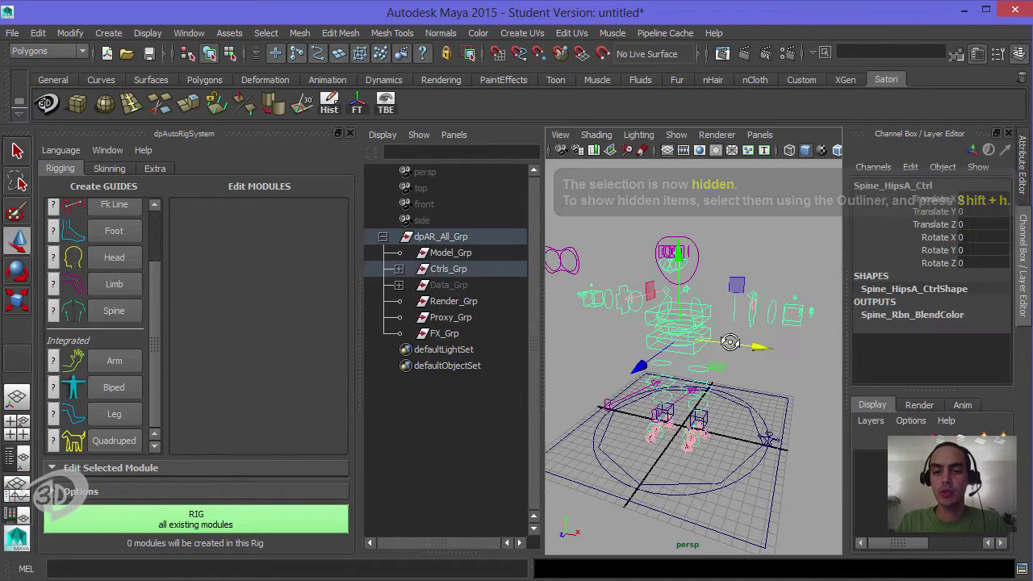
left_click(448, 285)
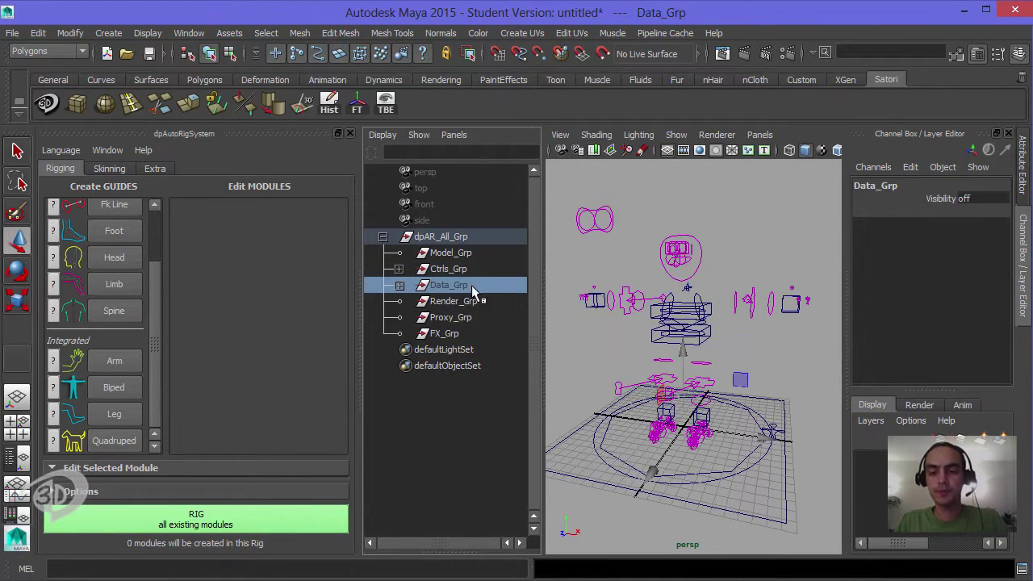
key("shift+h")
Test the rig by moving the Spine_HipsA_Ctrl control, and undo the movement
left_click(713, 334)
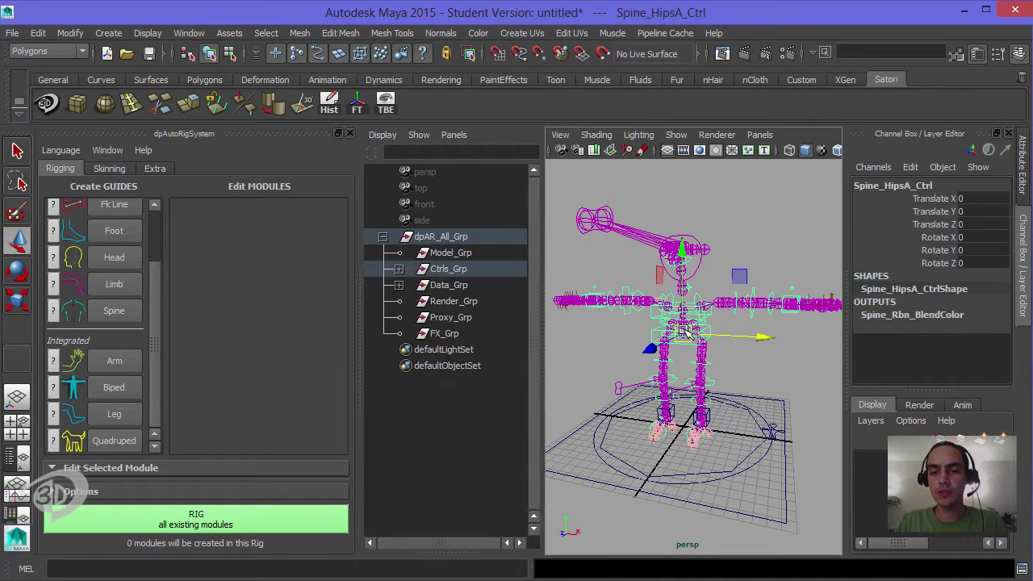
left_click_drag(683, 326, 690, 350)
key("ctrl+z")
key("ctrl+z")
key("ctrl+z")
key("ctrl+z")
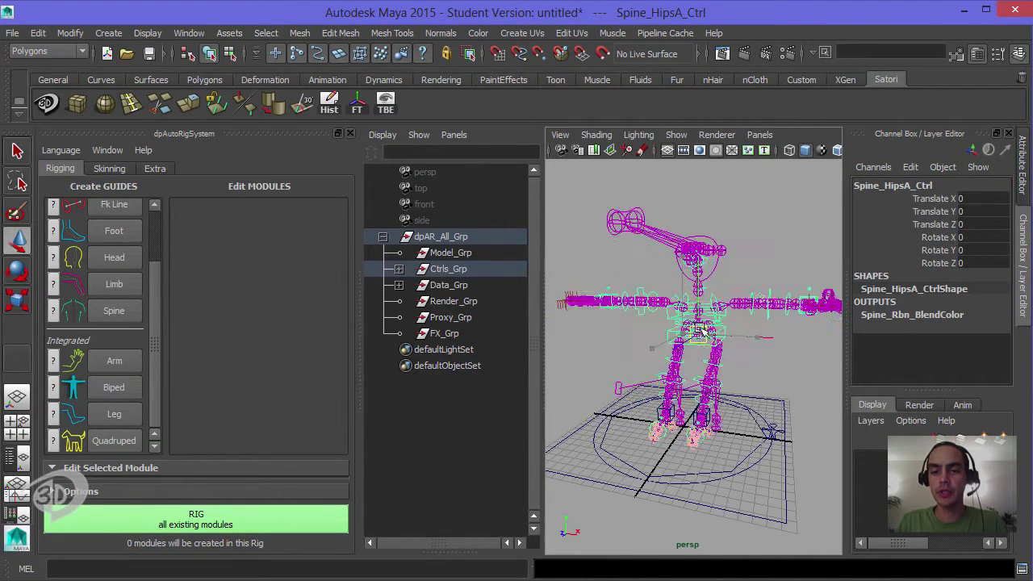
Test moving and rotating the Spine_ChestA_Ctrl control, undoing each transformation
scroll(711, 337, "up", 3)
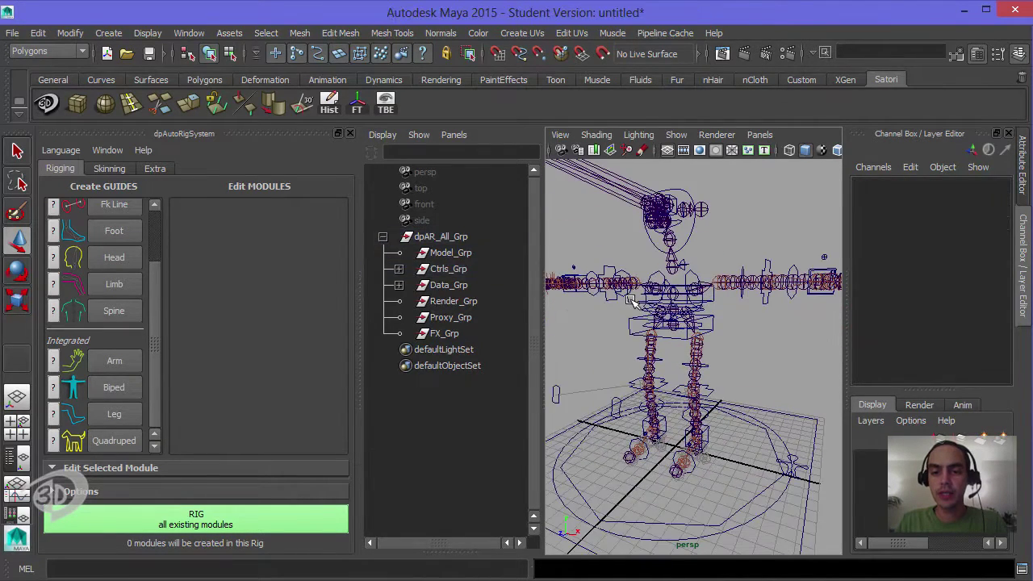
left_click(654, 315)
scroll(656, 316, "down", 2)
left_click_drag(685, 321, 675, 302)
key("ctrl+z")
key("e")
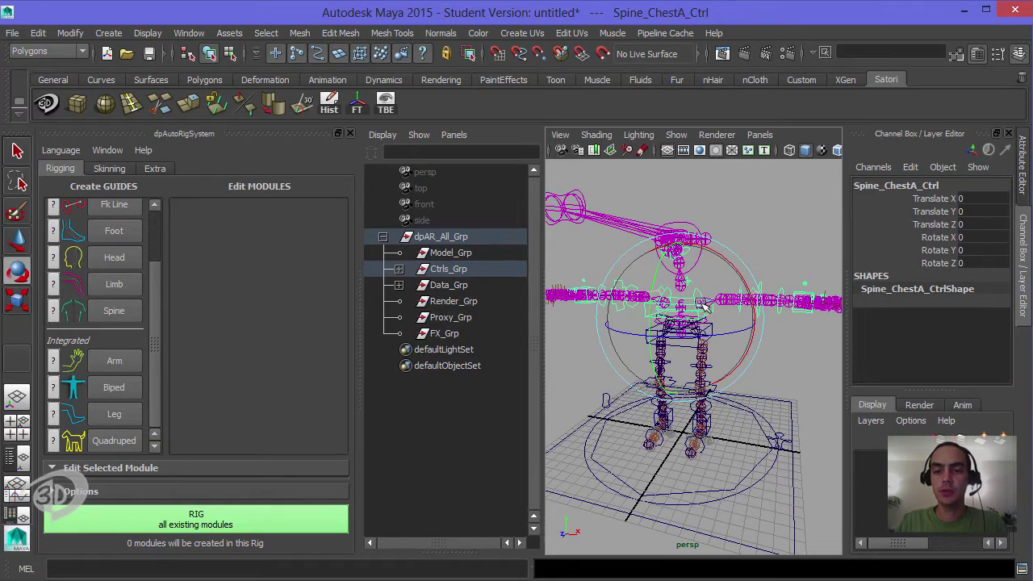
left_click_drag(657, 315, 702, 315)
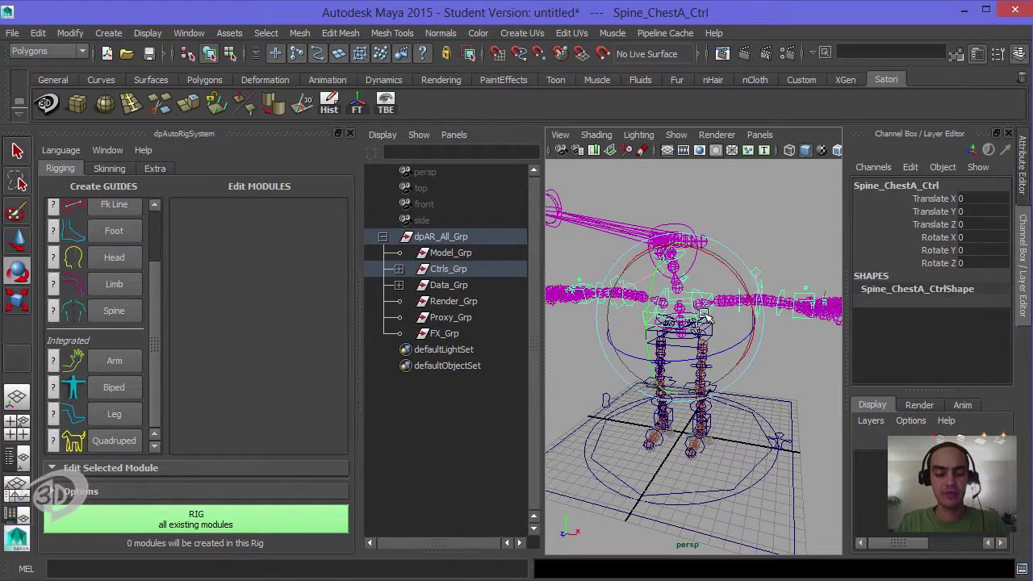
key("ctrl+z")
key("ctrl+z")
key("ctrl+z")
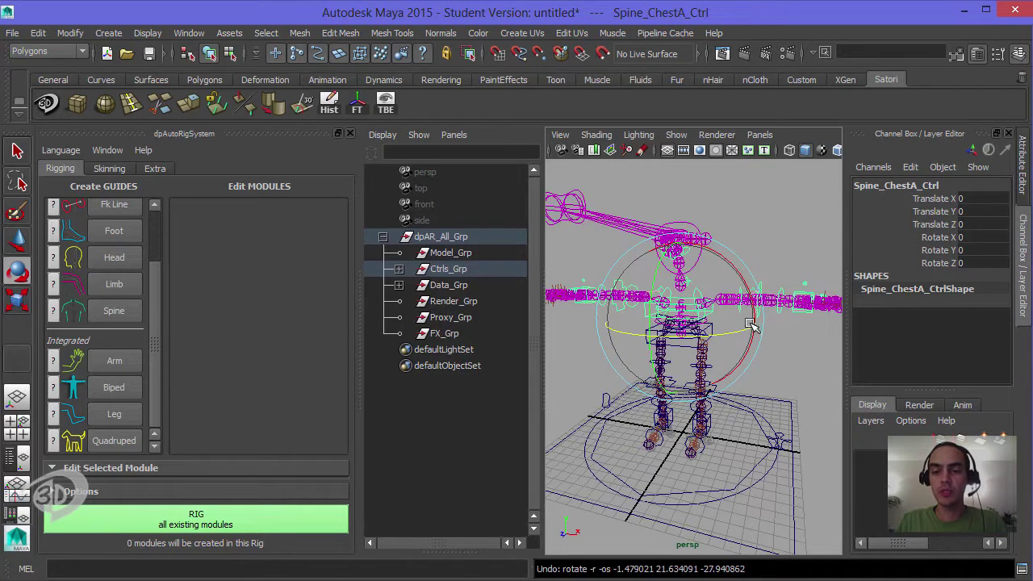
Deselect the chest control and expand Data_Grp to examine its subgroups
left_click(756, 210)
left_click(399, 285)
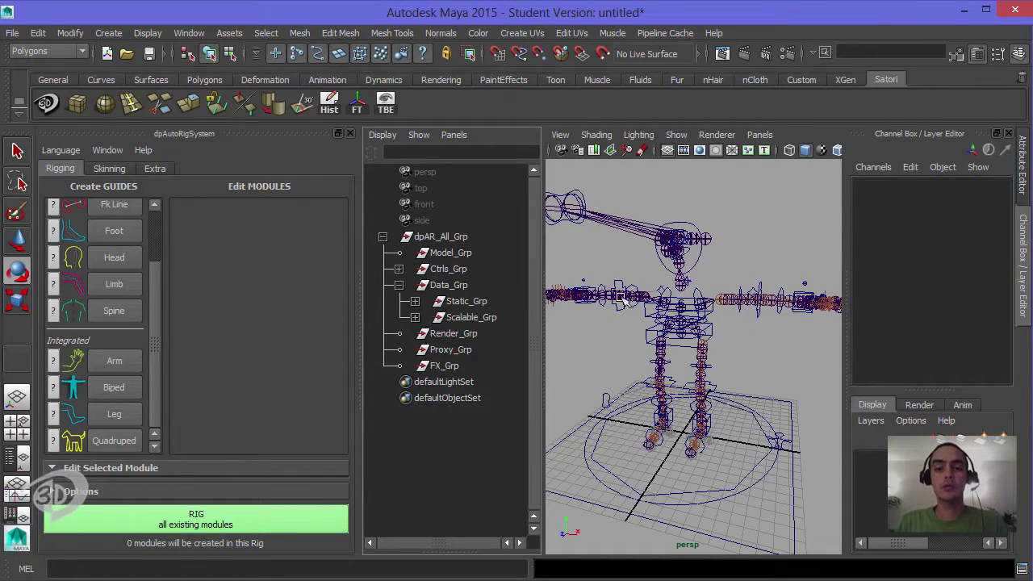
Open the wip_rig_Leo_A_00.ma scene from the Rigs wip folder without saving the current untitled scene
left_click(127, 53)
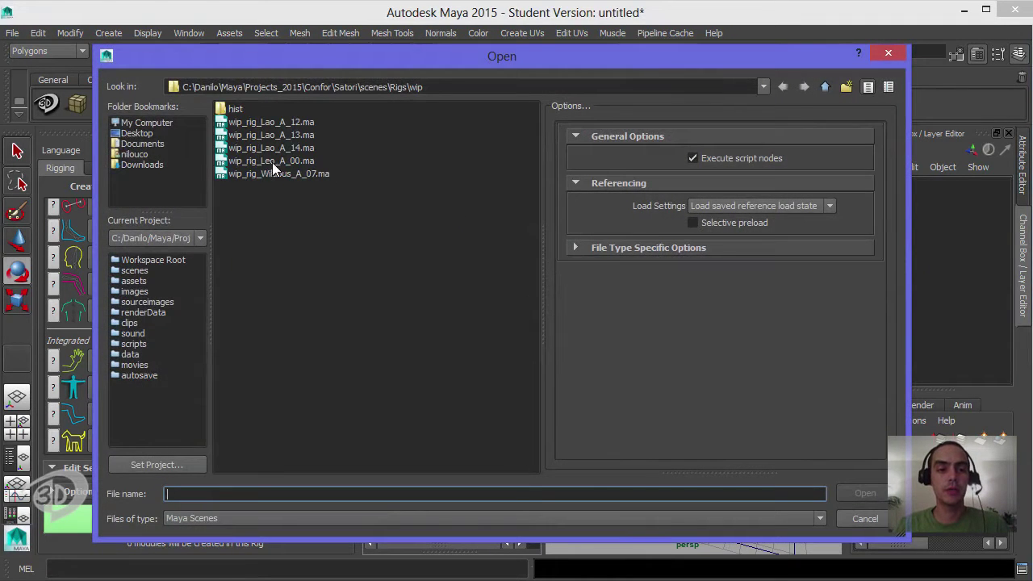
left_click(272, 161)
left_click(876, 489)
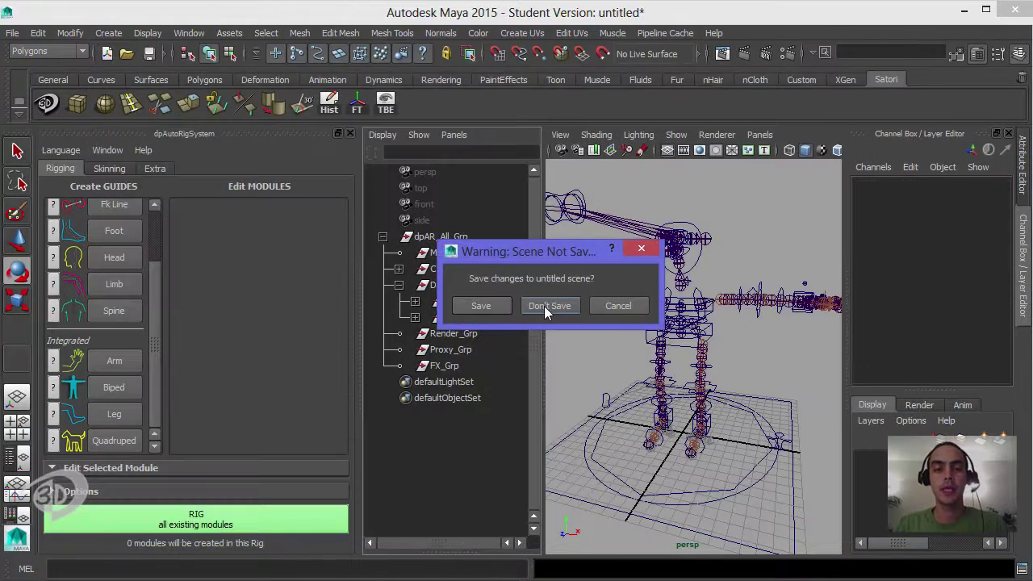
left_click(544, 305)
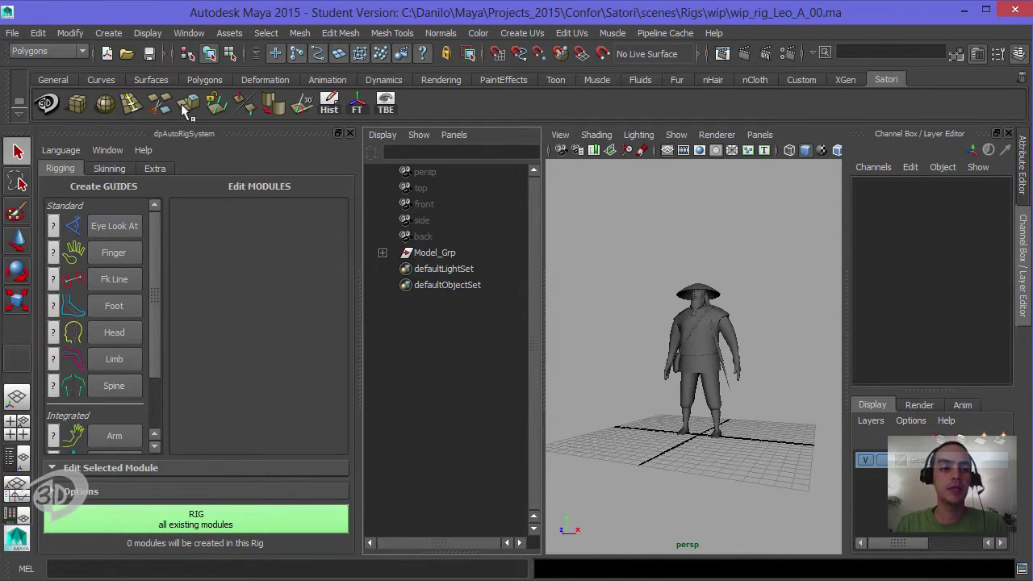
Save the scene as a new version named wip_rig_Leo_A_01.ma in the same wip folder
left_click(12, 33)
left_click(96, 106)
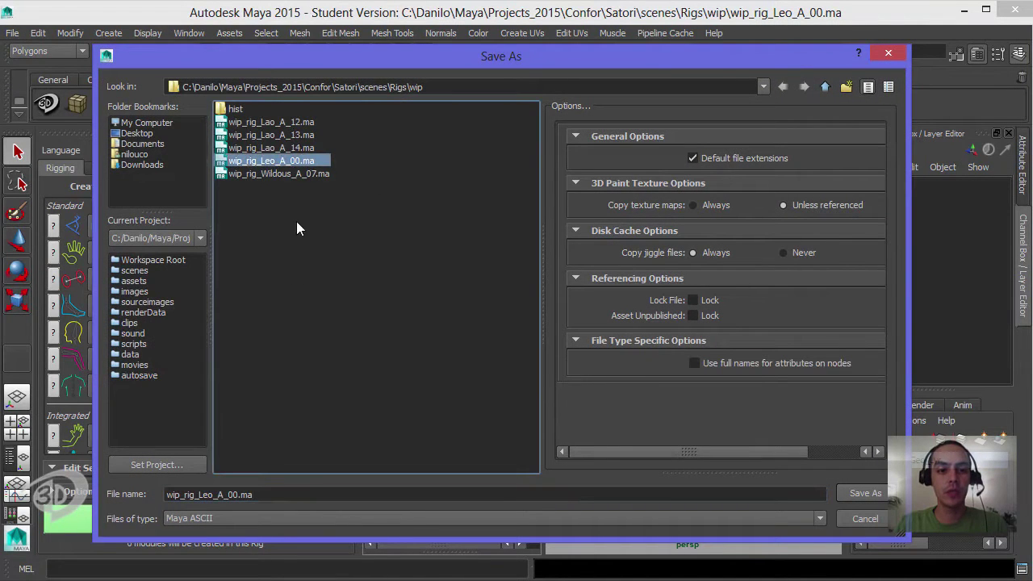
left_click(229, 494)
key("shift+Right")
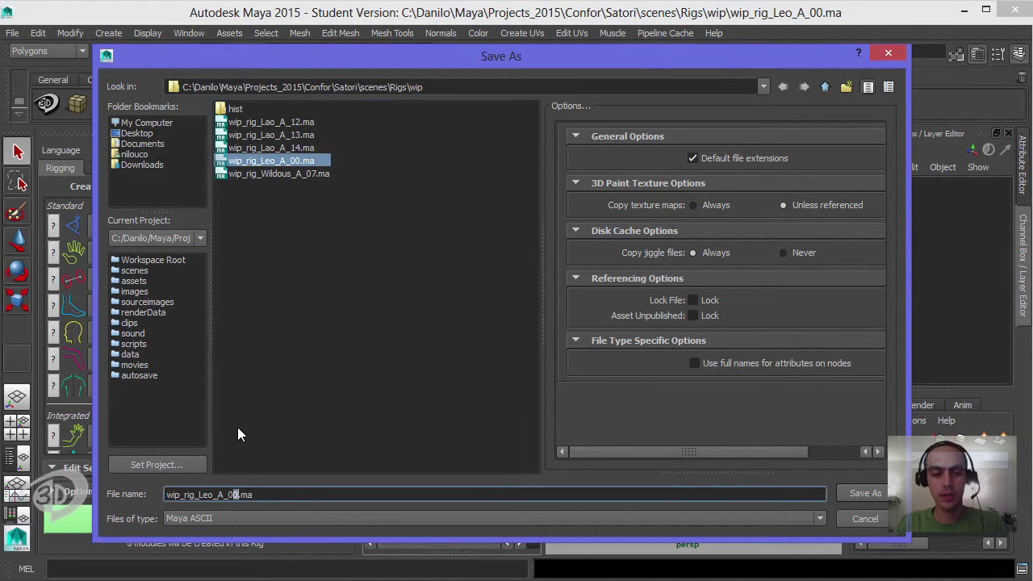
type("1")
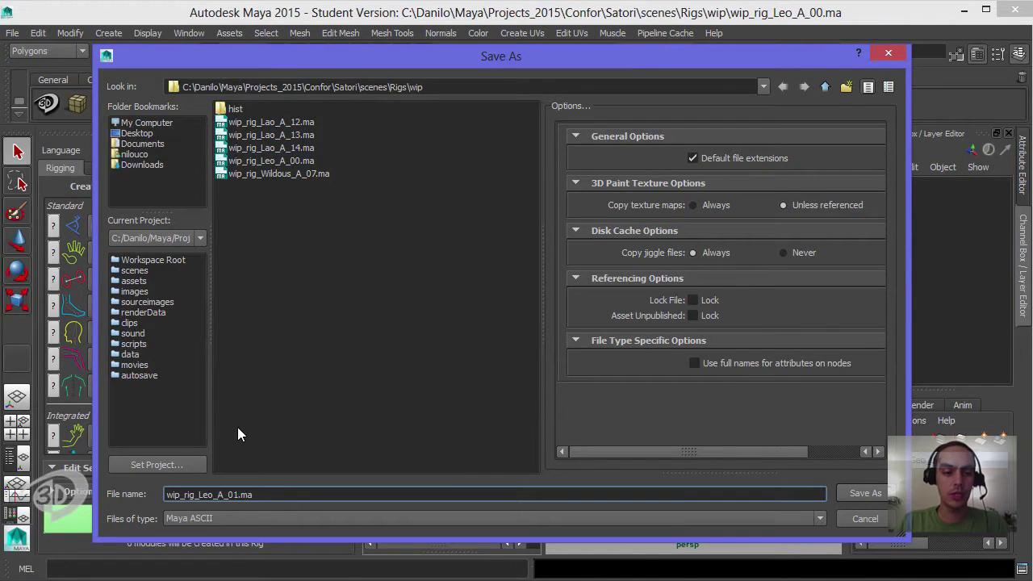
key("Return")
left_click(515, 311)
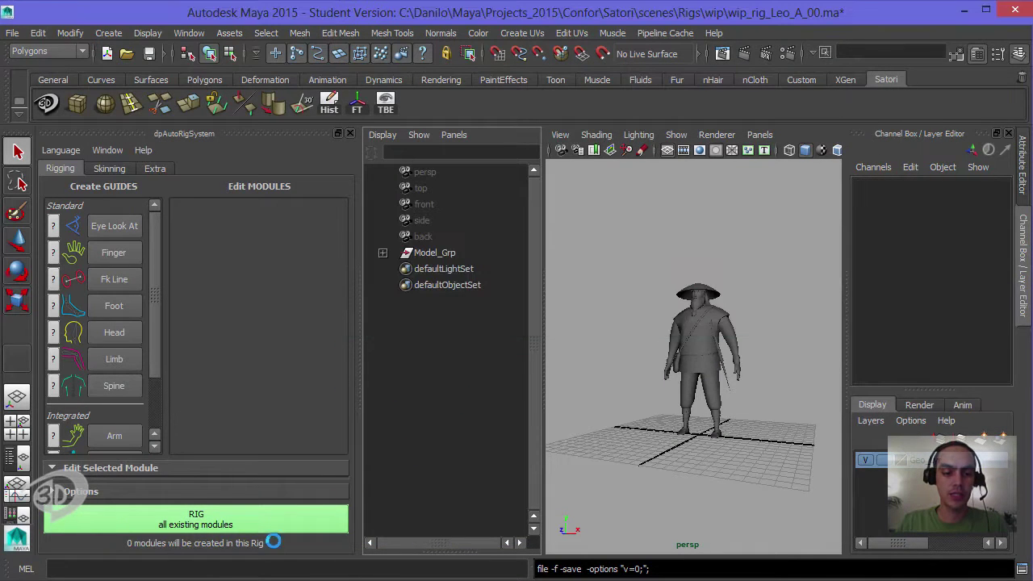
Switch to Notepad++ and remove the Geo_Lyr entry from Leo_RigToDoList.txt, saving the list before returning to Maya
key("alt+Tab")
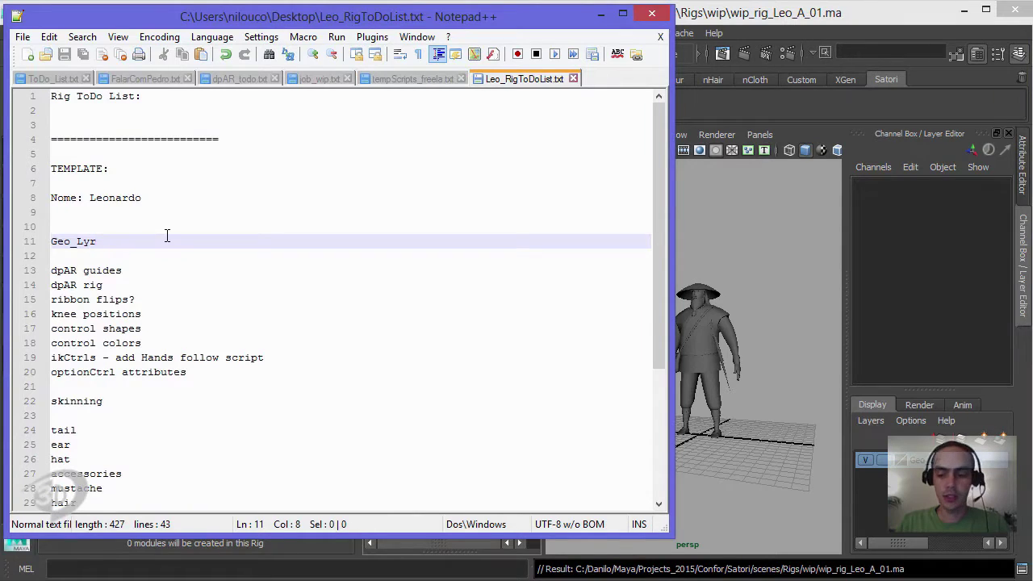
key("shift+Home")
key("Delete")
key("Delete")
key("Delete")
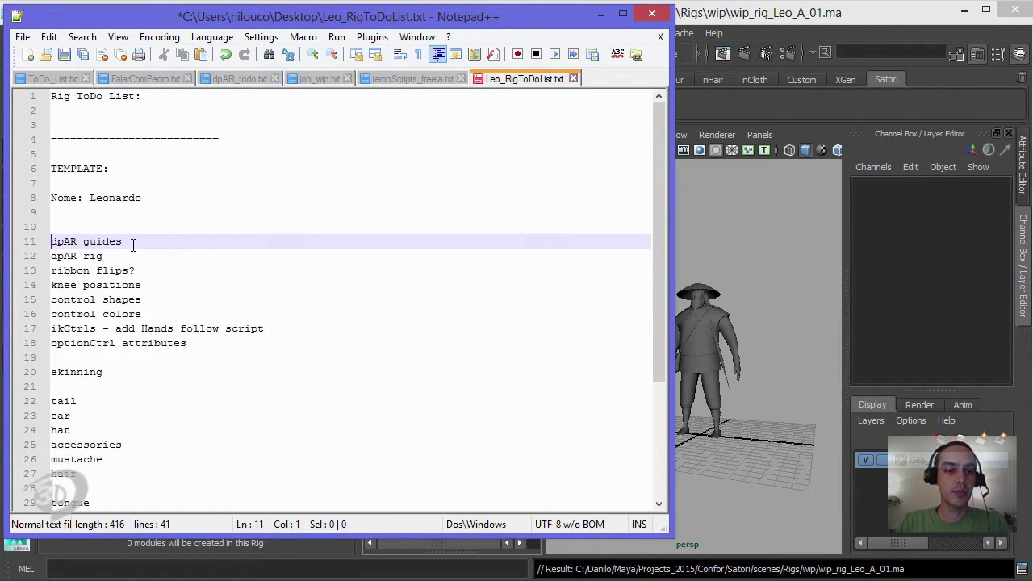
left_click(133, 244)
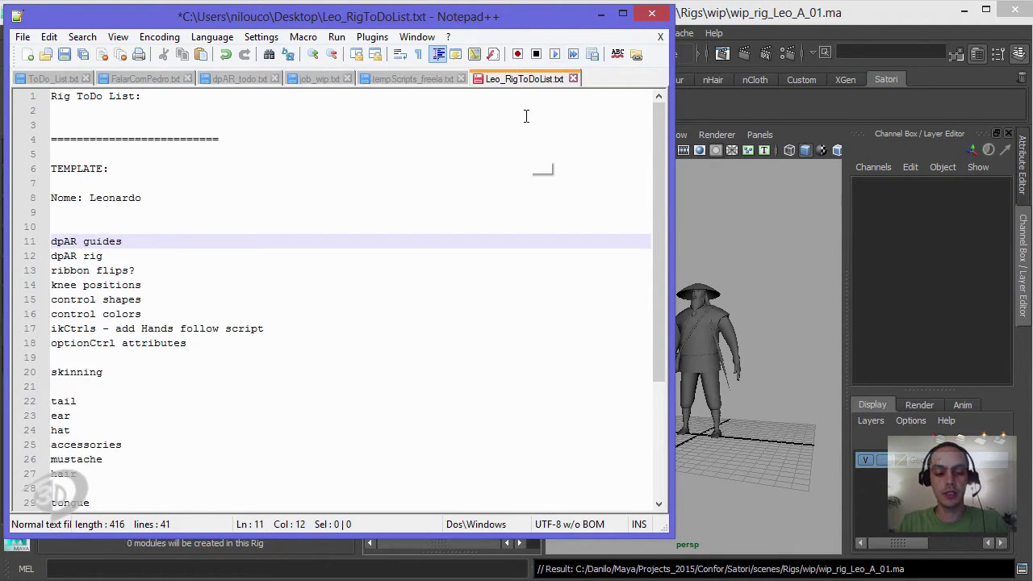
key("ctrl+s")
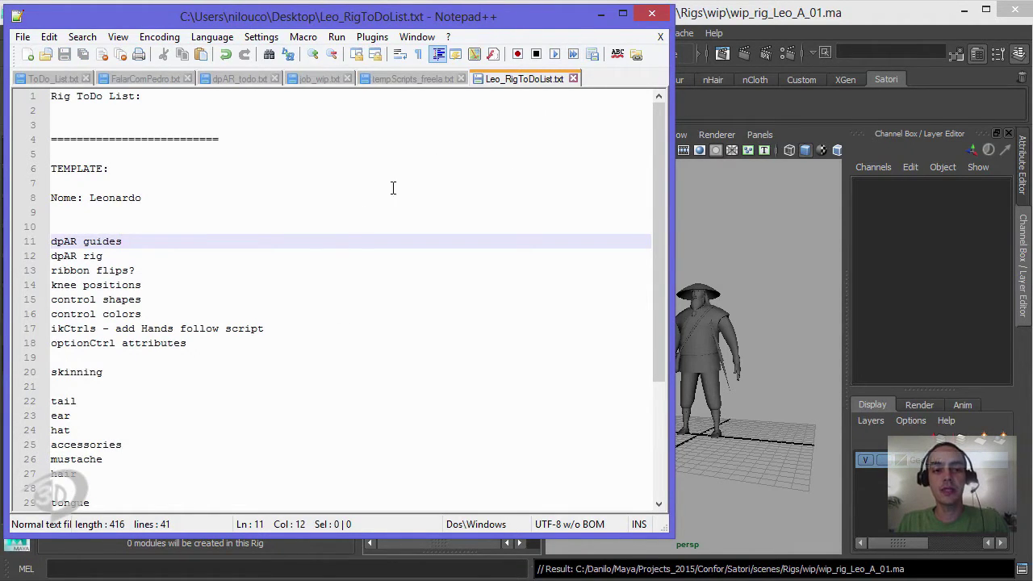
left_click(600, 14)
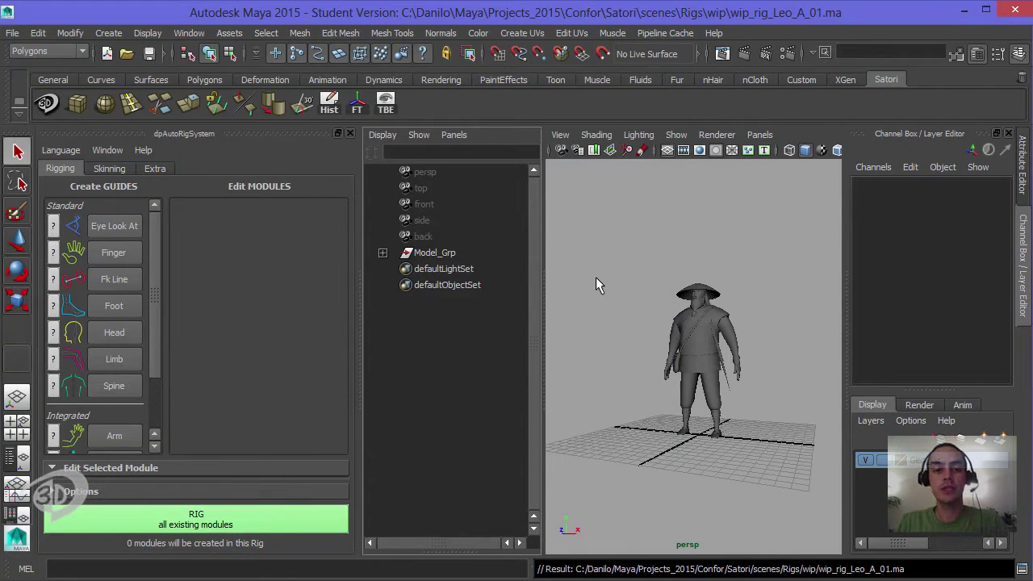
Set the character's geometry display layer to Template and enlarge the Channel Box above the layer list
left_click(883, 460)
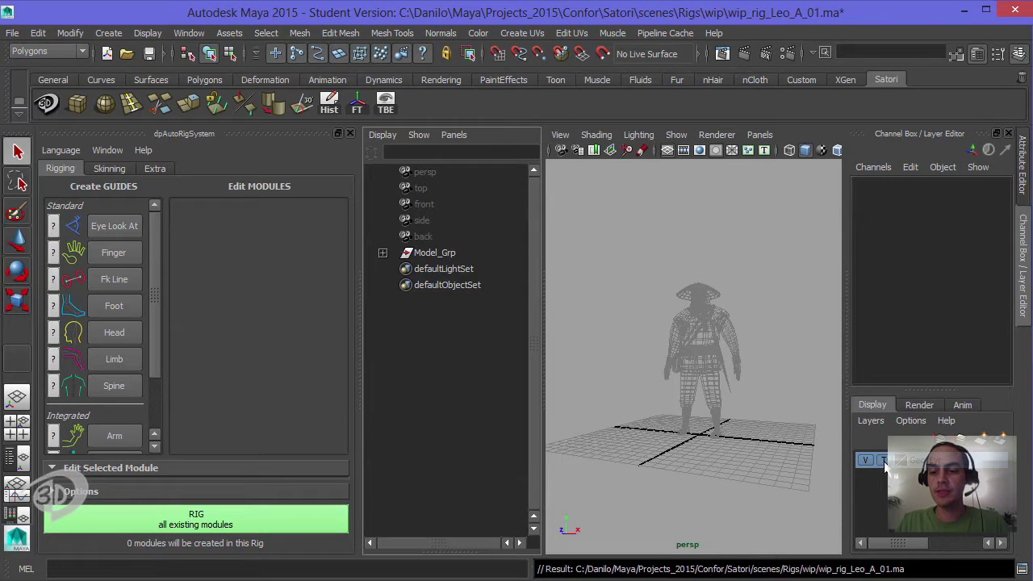
left_click_drag(933, 391, 933, 416)
left_click_drag(620, 404, 664, 413, "alt")
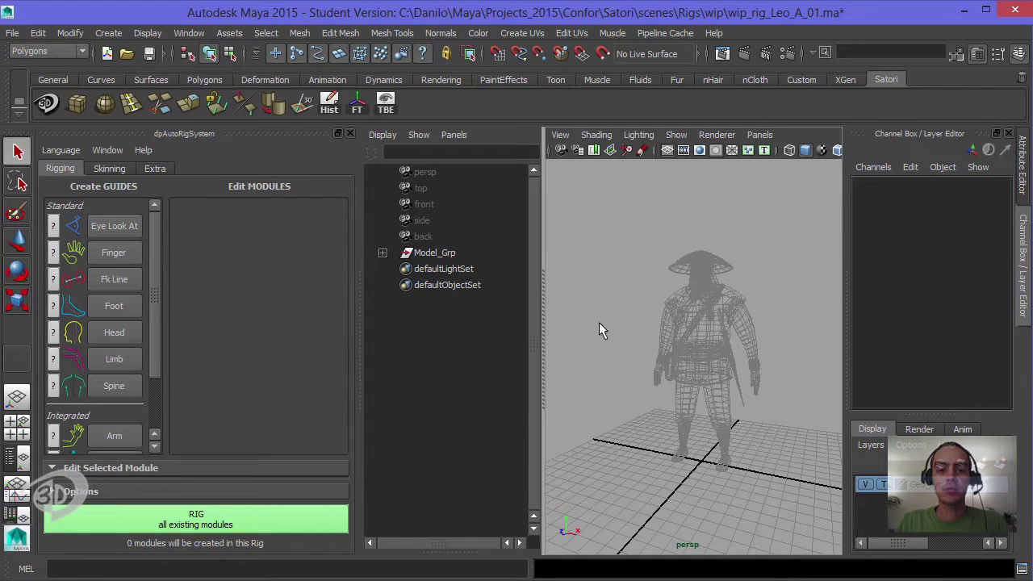
Create the integrated Biped guides and view them against the character in the perspective view
left_click_drag(160, 347, 163, 398)
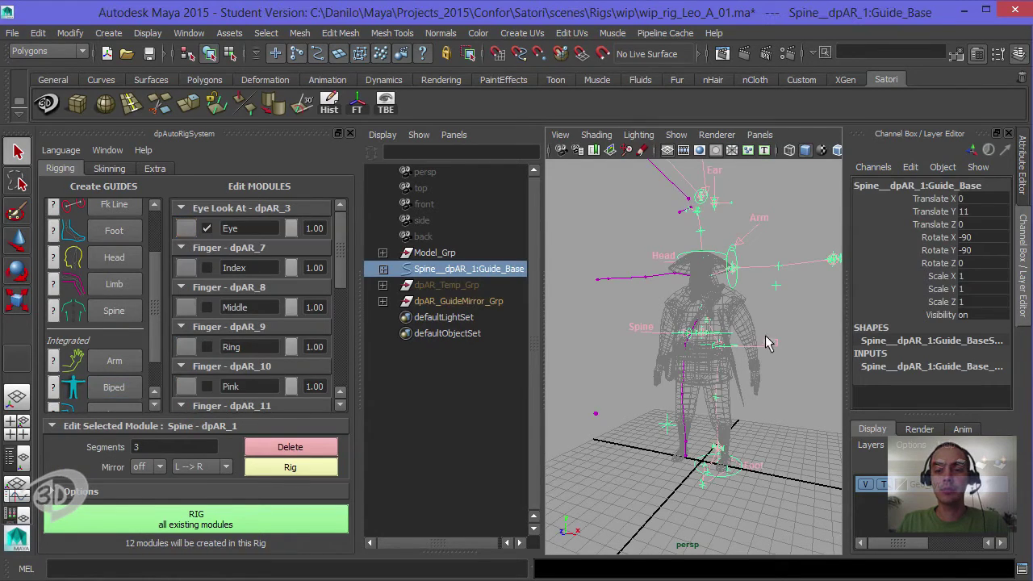
left_click_drag(767, 343, 733, 234, "alt")
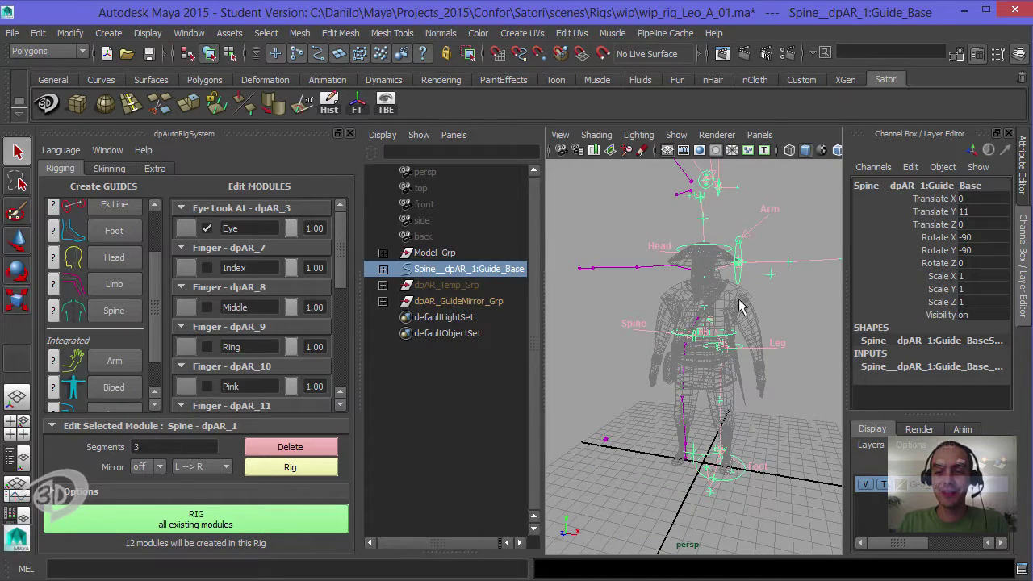
left_click(742, 327)
left_click_drag(763, 329, 747, 345, "alt")
scroll(745, 329, "up", 3)
Lower the Spine base guide to the character's belt in the side view, at Translate Y about 9.576
left_click(748, 327)
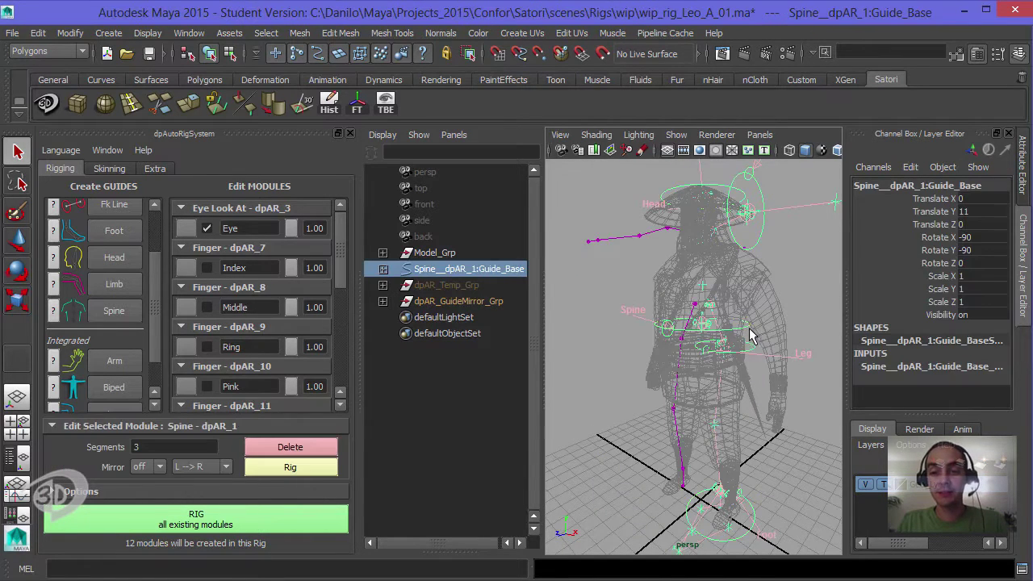
key("w")
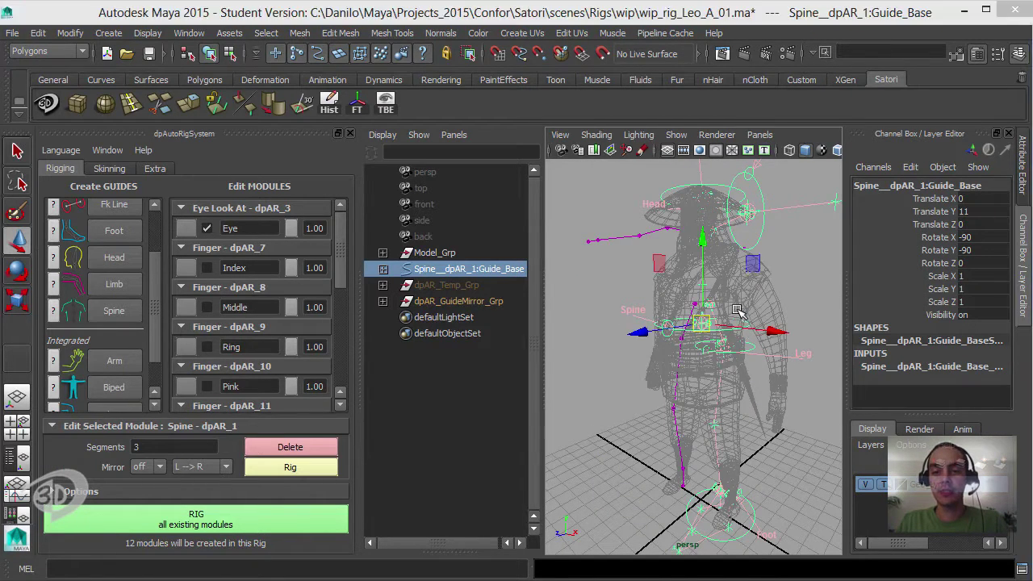
key("space")
left_click(768, 319)
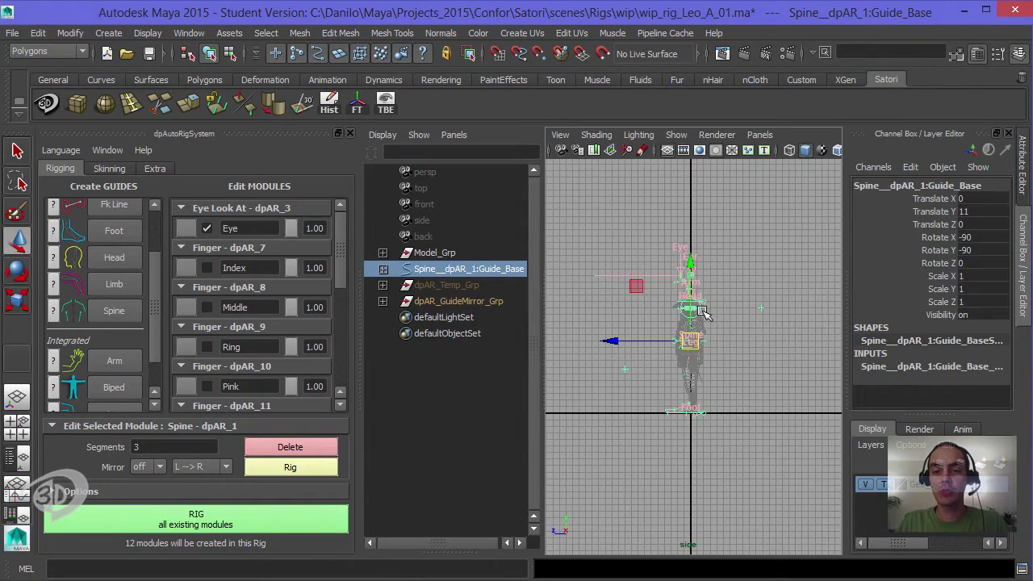
scroll(727, 327, "up", 3)
scroll(727, 327, "up", 4)
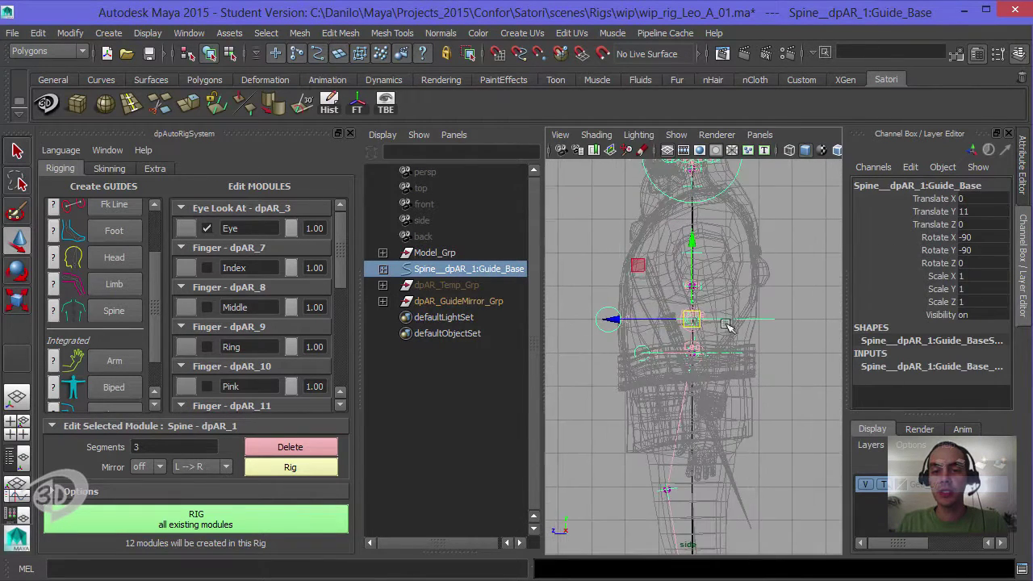
middle_click_drag(690, 240, 688, 285, "alt")
left_click_drag(688, 285, 689, 288)
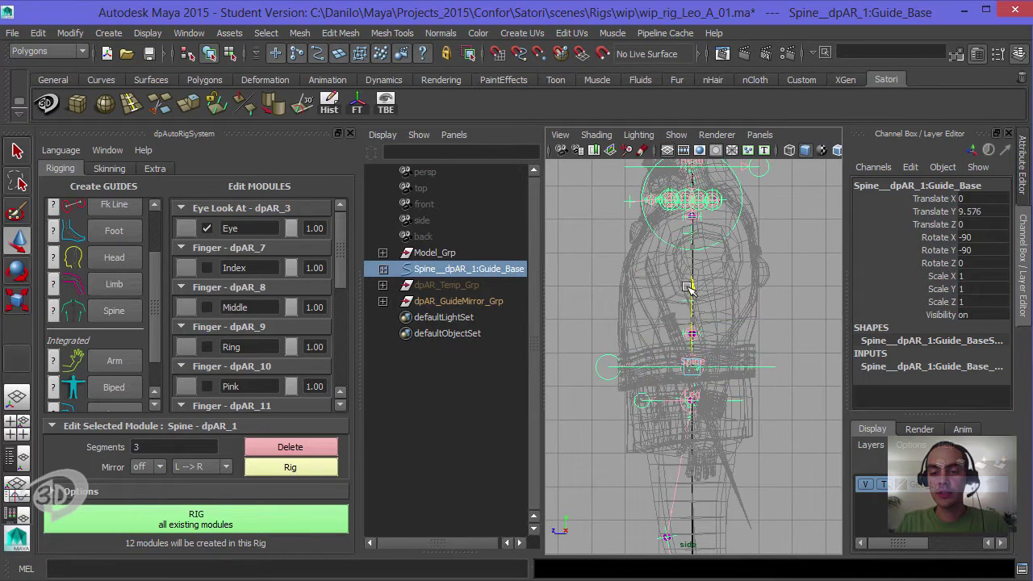
Examine the Spine base guide's placement against the waist and torso in the front view
key("space")
left_click_drag(690, 343, 690, 373)
right_click_drag(832, 360, 896, 389, "alt")
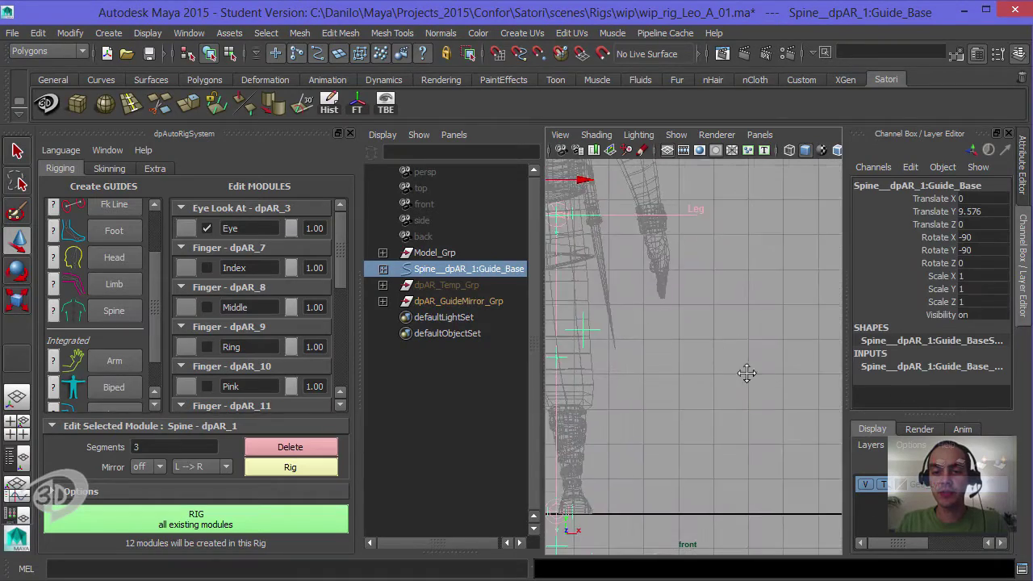
middle_click_drag(745, 371, 899, 464, "alt")
right_click_drag(788, 392, 805, 397, "alt")
middle_click_drag(758, 371, 784, 431, "alt")
right_click_drag(784, 431, 800, 433, "alt")
middle_click_drag(746, 386, 749, 402, "alt")
right_click_drag(749, 402, 664, 368, "alt")
left_click_drag(664, 368, 694, 343, "alt")
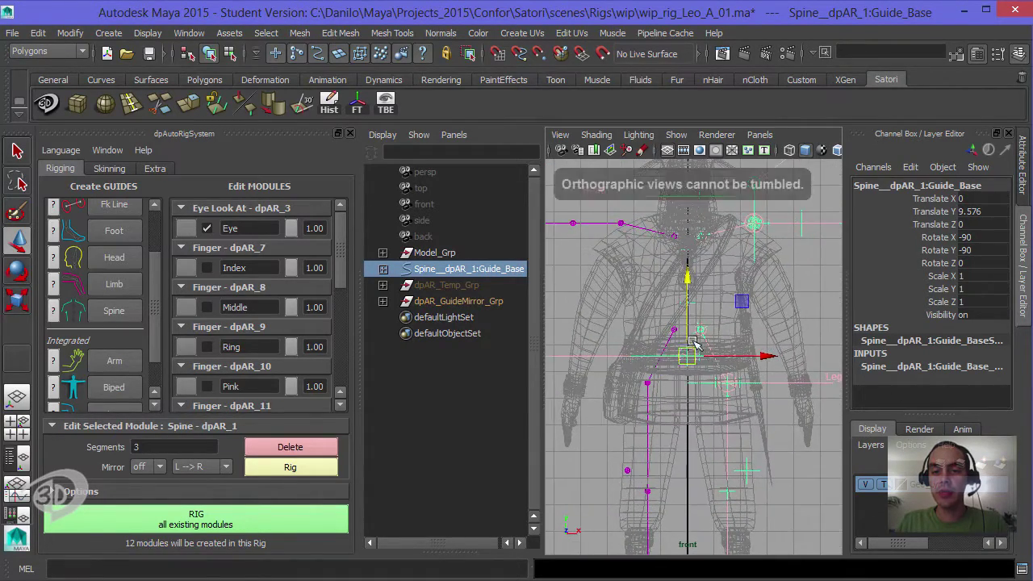
middle_click_drag(741, 377, 739, 415, "alt")
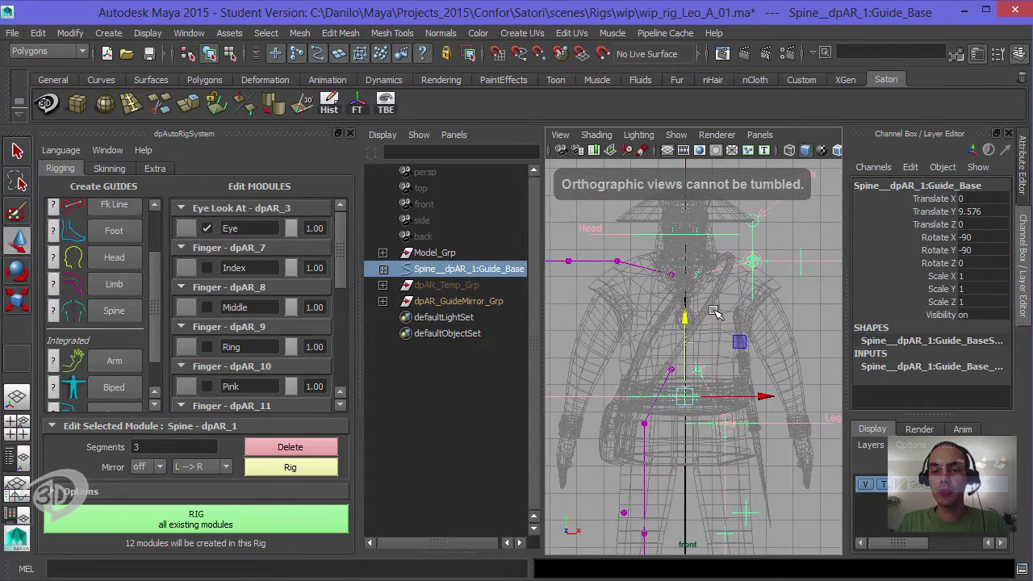
Lower the top spine locator (Guide_JointLoc3) into the chest, at Translate Z about -1.855
left_click(685, 289)
middle_click_drag(696, 304, 691, 349, "alt")
right_click_drag(691, 349, 743, 378, "alt")
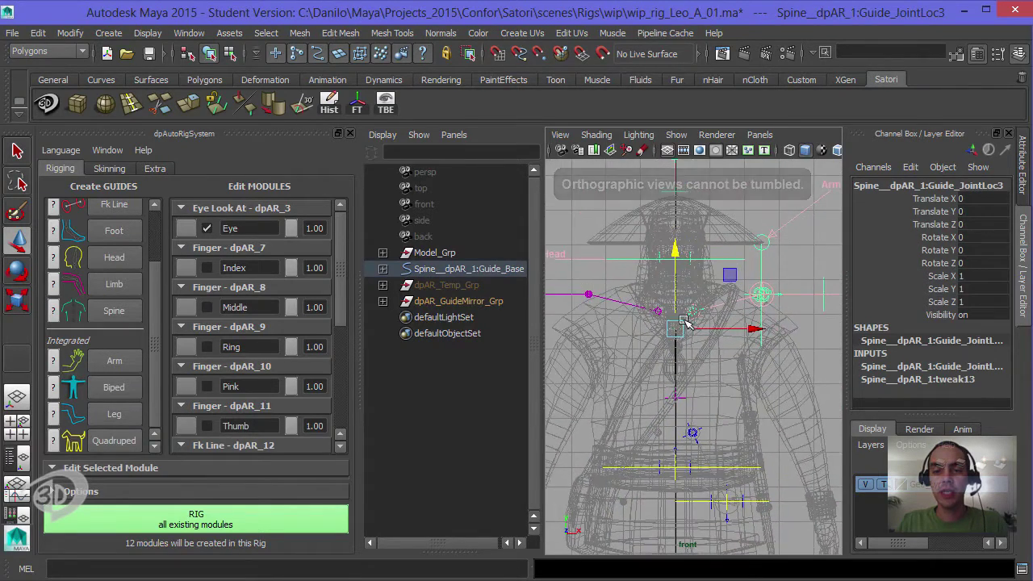
key("space")
left_click_drag(688, 339, 637, 339)
right_click_drag(638, 339, 685, 373, "alt")
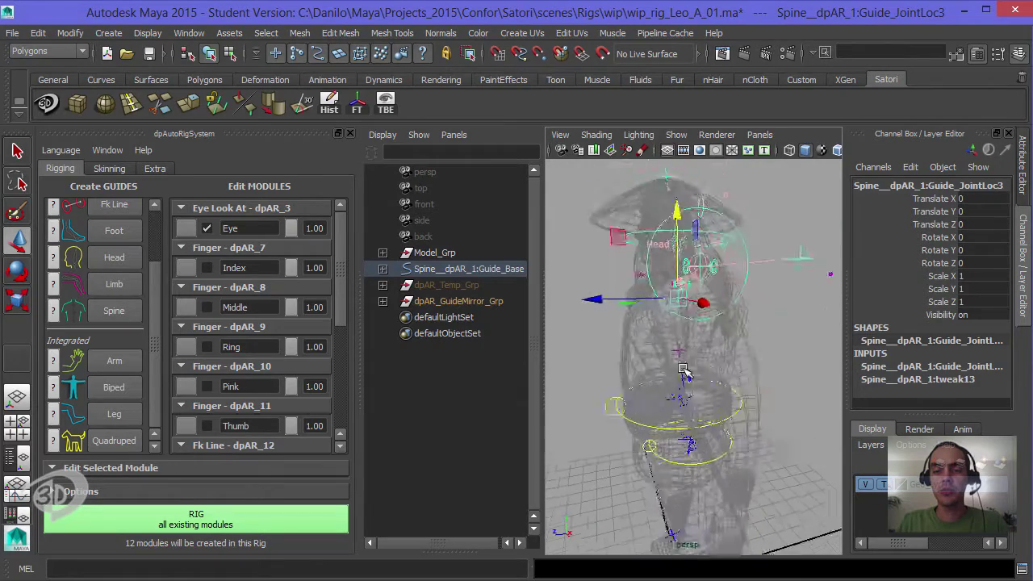
left_click_drag(685, 374, 699, 357, "alt")
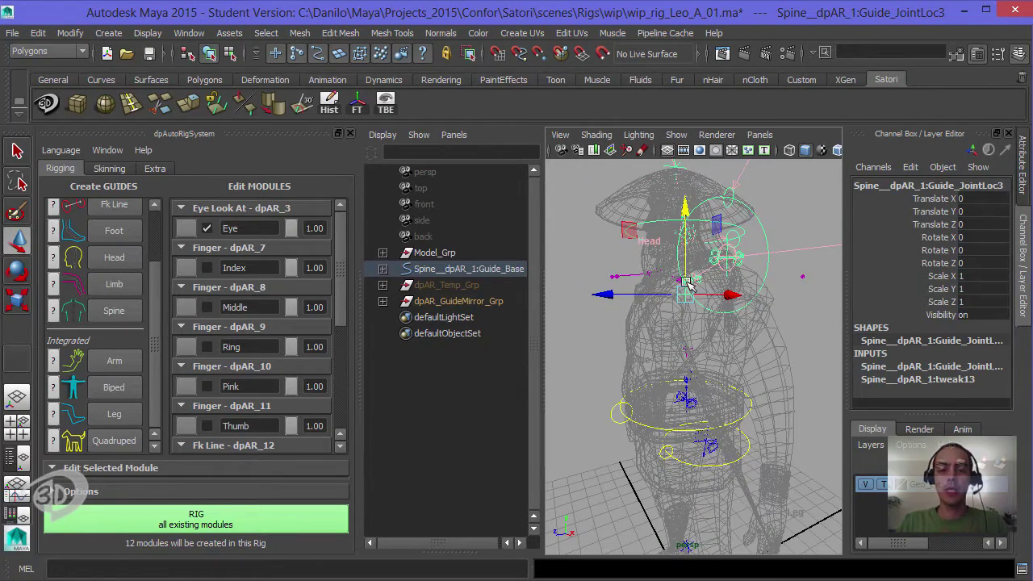
key("space")
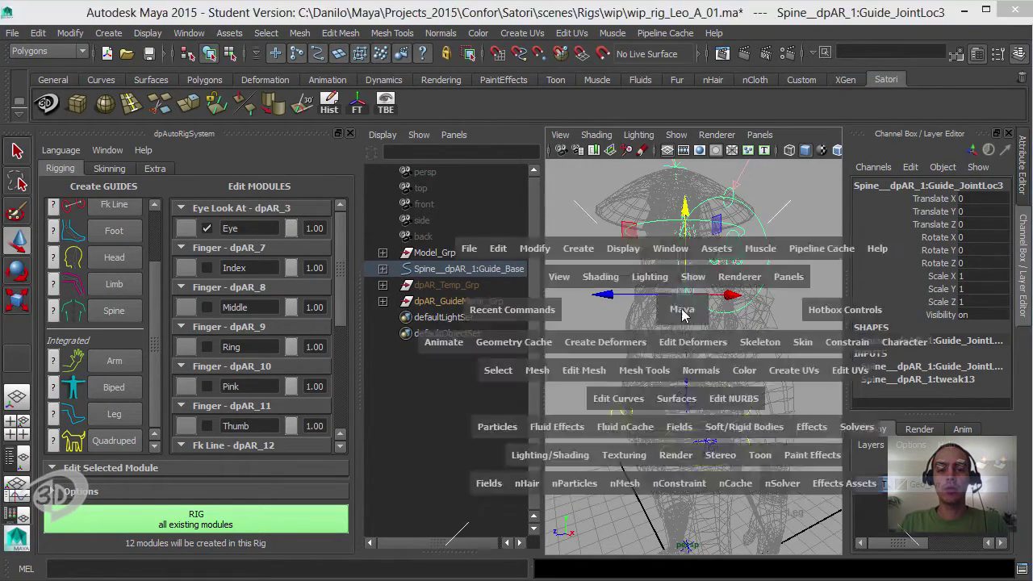
left_click_drag(583, 339, 632, 330, "alt")
middle_click_drag(632, 330, 624, 364, "alt")
right_click_drag(624, 363, 591, 353, "alt")
left_click_drag(590, 352, 650, 255, "alt")
left_click_drag(642, 219, 620, 377)
left_click_drag(616, 428, 683, 419, "alt")
Examine the top spine locator's placement in the chest in the front view
key("space")
middle_click_drag(645, 369, 680, 322, "alt")
right_click_drag(680, 323, 772, 378, "alt")
left_click_drag(773, 377, 731, 383, "alt")
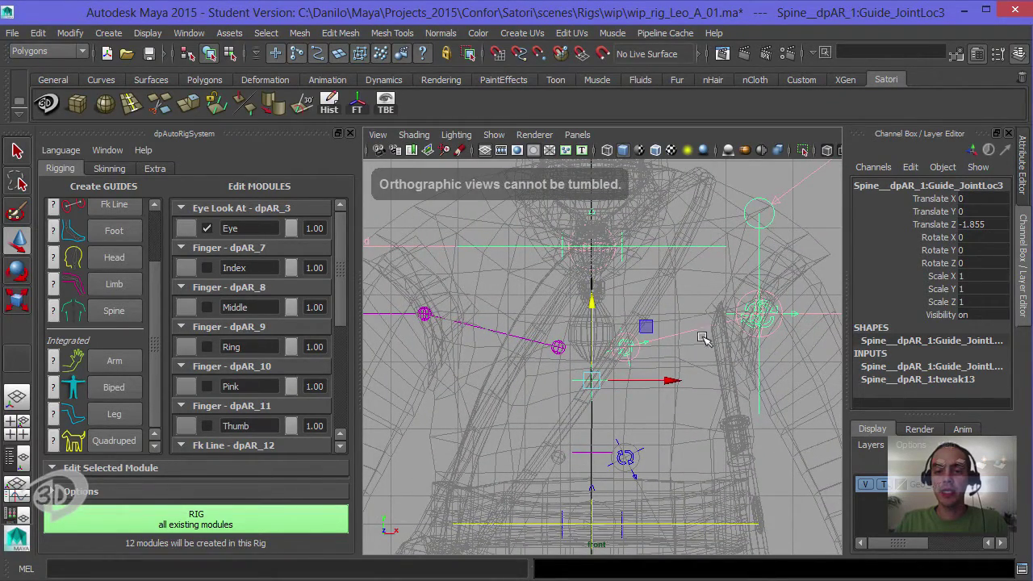
right_click_drag(702, 339, 627, 306, "alt")
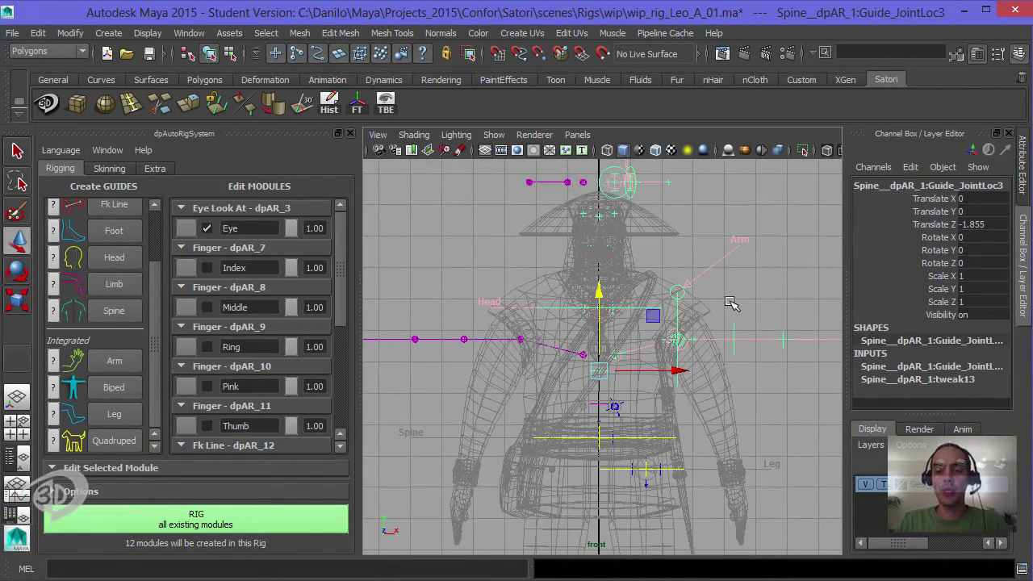
middle_click_drag(701, 319, 686, 356, "alt")
scroll(650, 347, "up", 1)
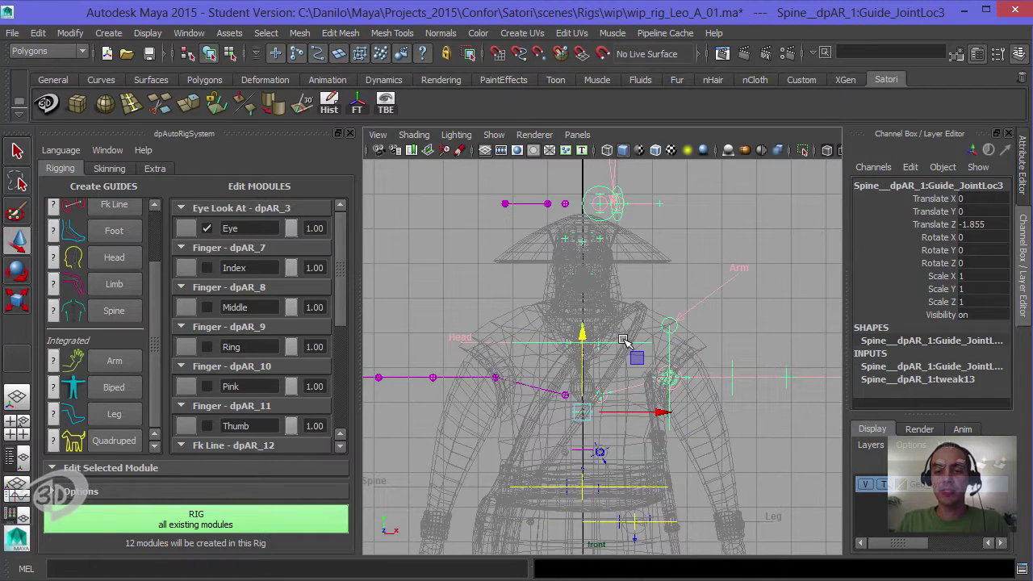
Select the Head base guide, find its module in the Edit Modules list, and compare it with the Spine base guide
left_click(627, 332)
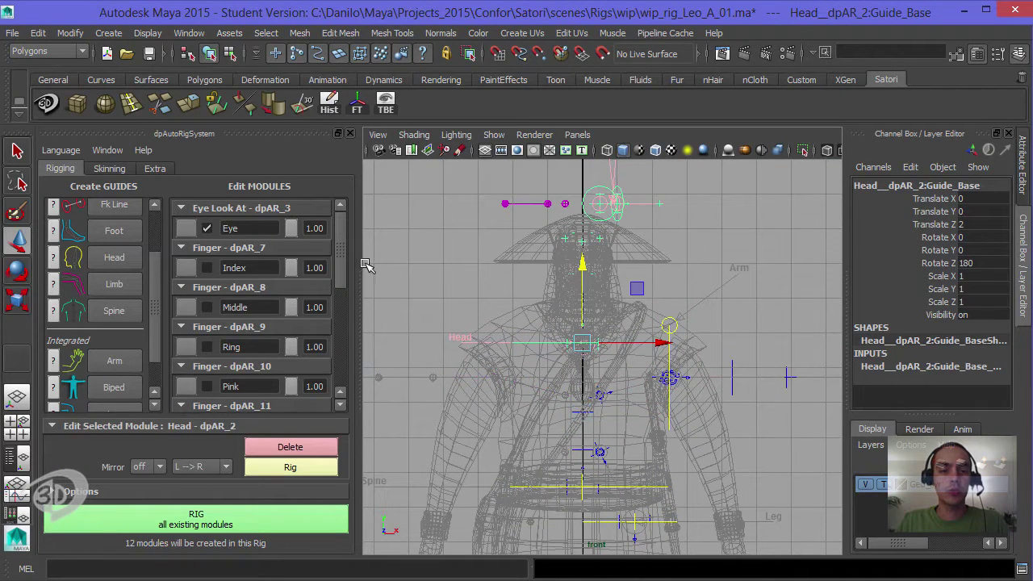
left_click_drag(345, 267, 348, 339)
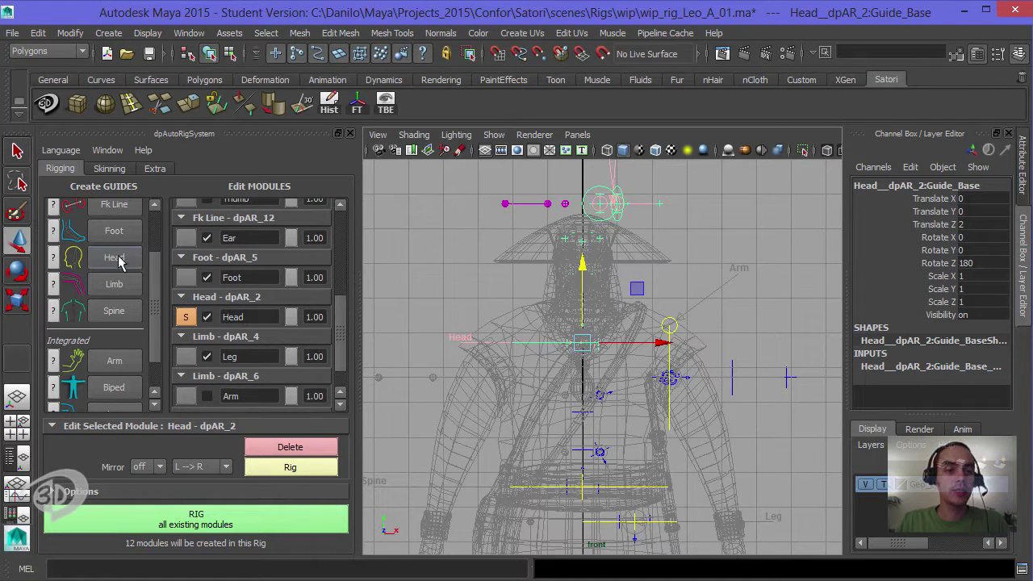
middle_click_drag(580, 311, 578, 280, "alt")
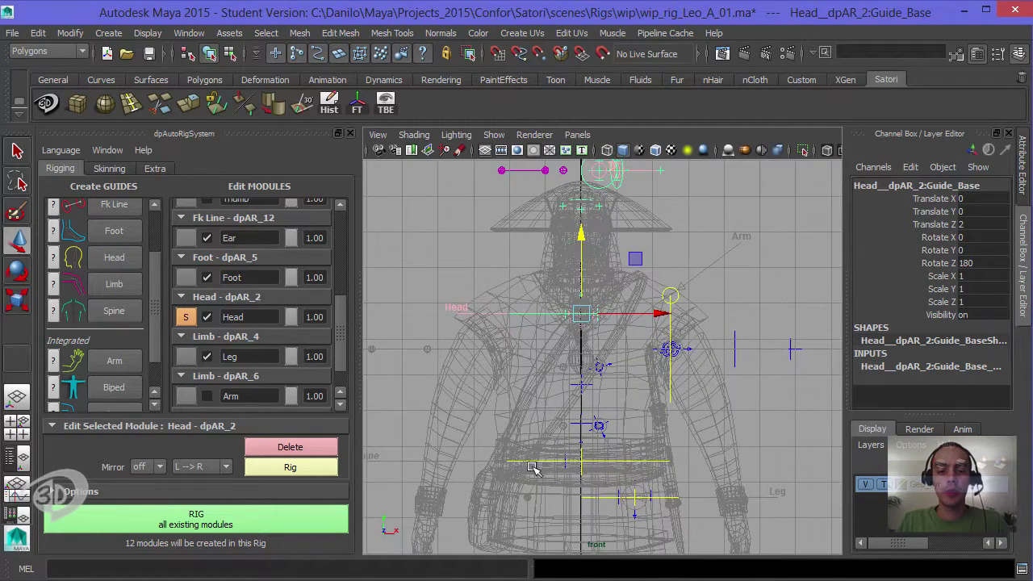
left_click(516, 462)
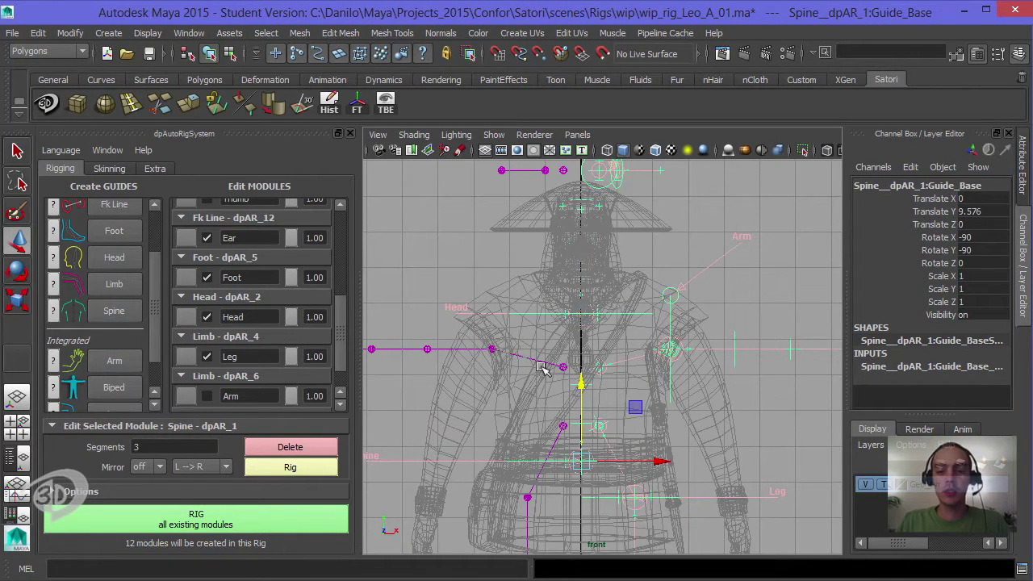
middle_click_drag(550, 353, 557, 310, "alt")
right_click_drag(557, 310, 582, 320, "alt")
Raise the Head base guide toward the base of the neck in the side view, at Translate Z about 2.886
left_click(652, 264)
key("space")
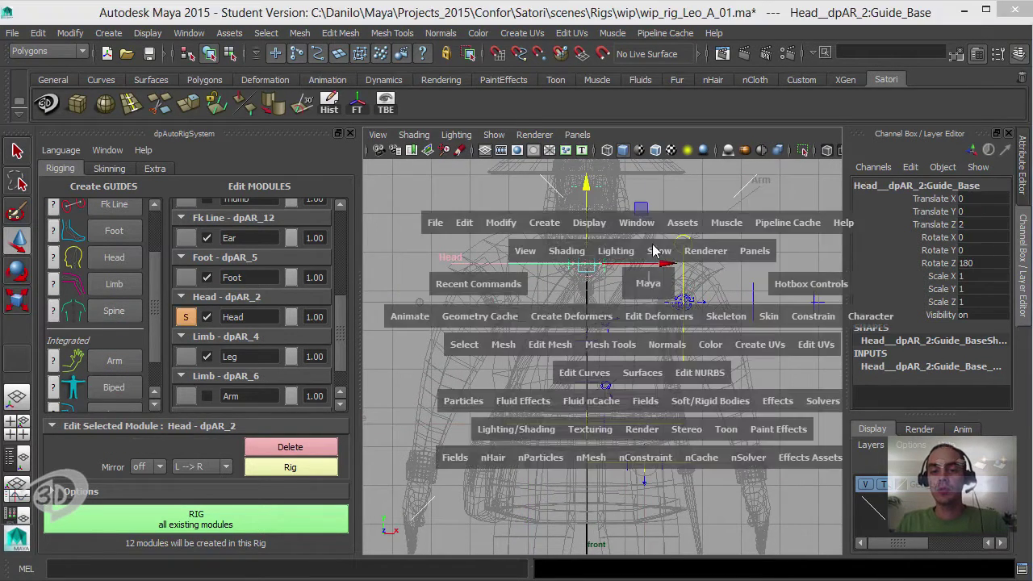
left_click_drag(648, 284, 654, 247)
middle_click_drag(648, 279, 639, 295, "alt")
right_click_drag(640, 295, 662, 320, "alt")
left_click_drag(645, 310, 611, 312, "alt")
key("space")
middle_click_drag(617, 184, 592, 385, "alt")
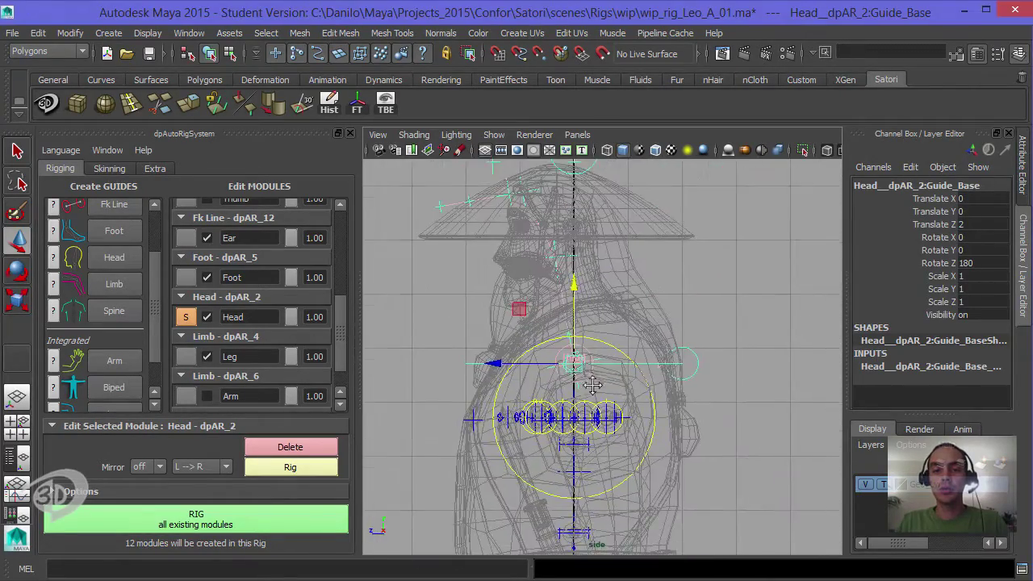
right_click_drag(592, 385, 617, 355, "alt")
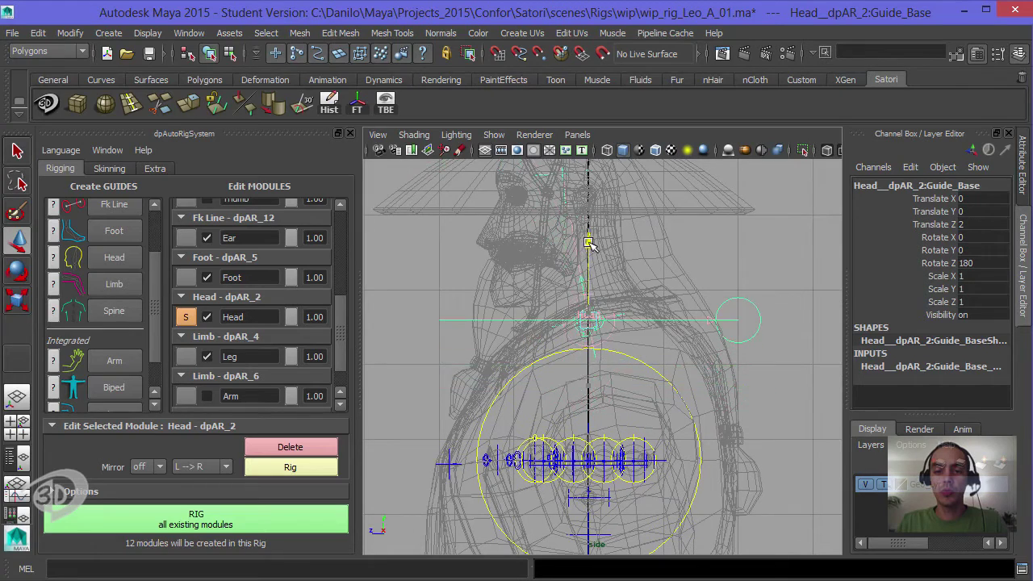
left_click_drag(590, 244, 584, 284)
middle_click_drag(594, 320, 601, 373, "alt")
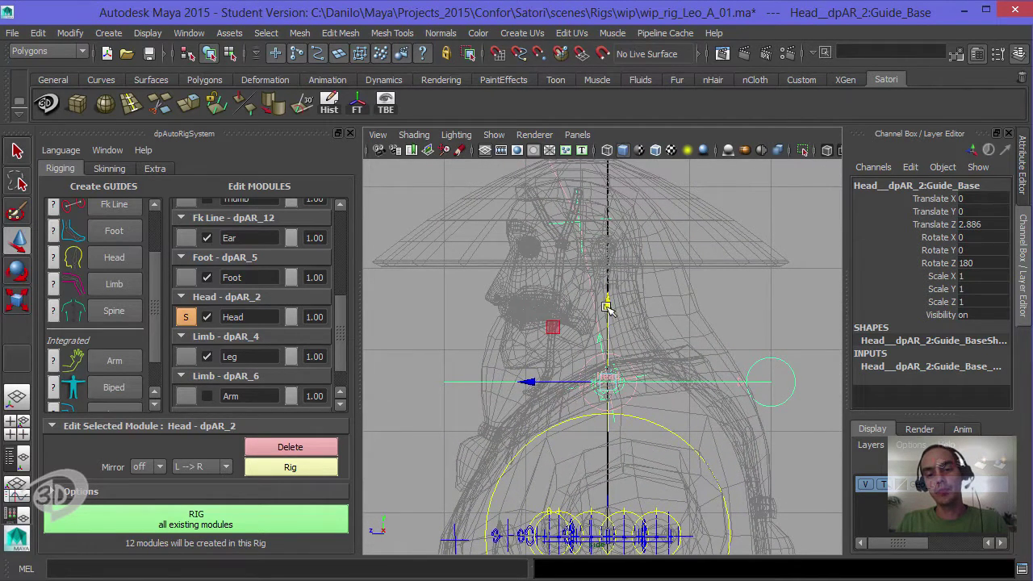
Fine-tune the Head base guide's height at the neck to Translate Z about 3.155
left_click_drag(607, 307, 607, 288)
middle_click_drag(635, 324, 656, 357, "alt")
right_click_drag(656, 358, 669, 362, "alt")
middle_click_drag(670, 362, 672, 367, "alt")
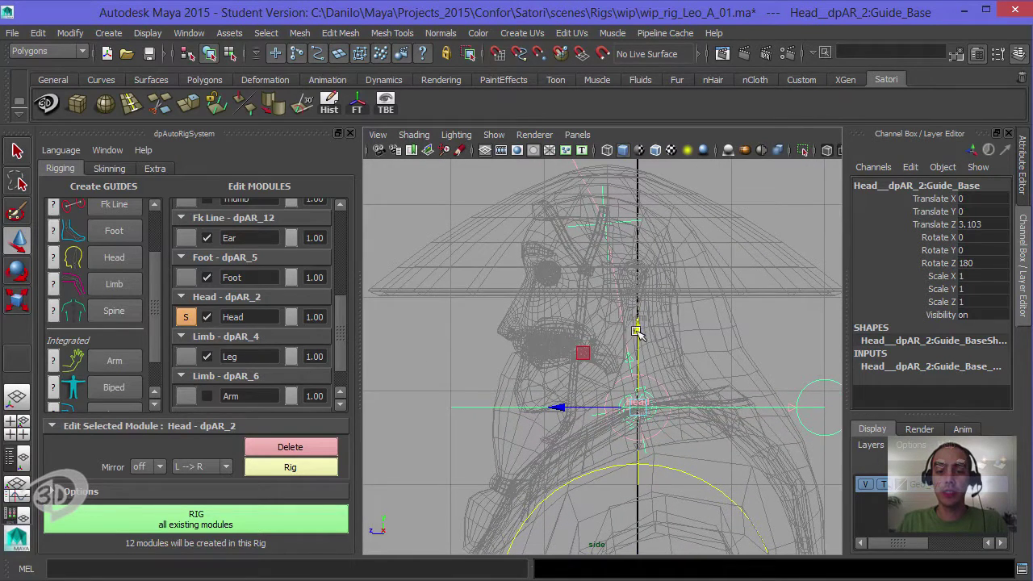
left_click_drag(638, 332, 637, 325)
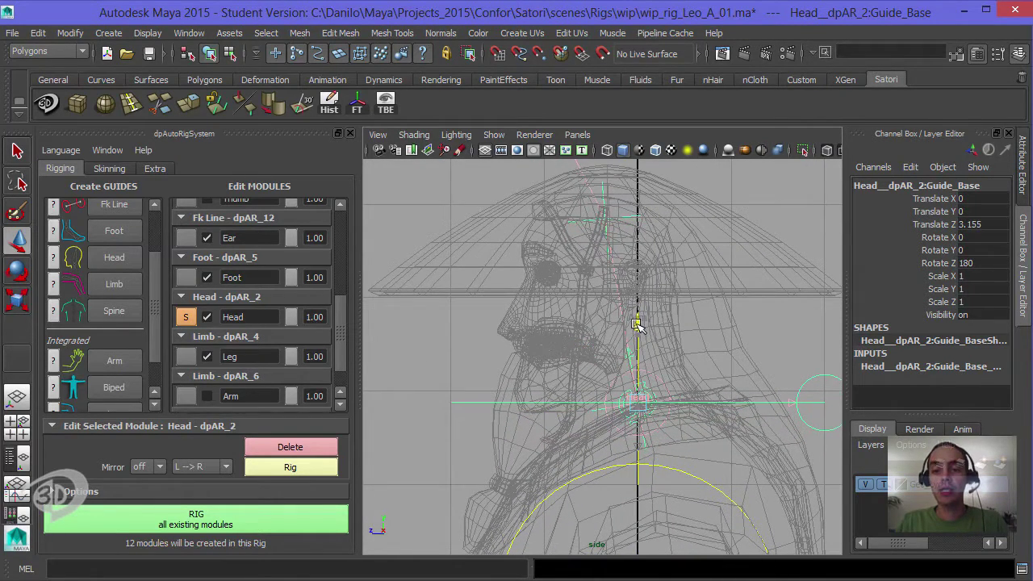
Move the Guide_head locator down to the base of the skull, at Translate X about -0.074 and Translate Z about 0.683
middle_click_drag(635, 326, 594, 310, "alt")
mouse_move(594, 309)
right_mouse_down("alt")
mouse_move(561, 330)
mouse_move(580, 302)
right_mouse_up("alt")
middle_click_drag(579, 302, 590, 397, "alt")
right_click_drag(590, 397, 624, 363, "alt")
left_click(616, 330)
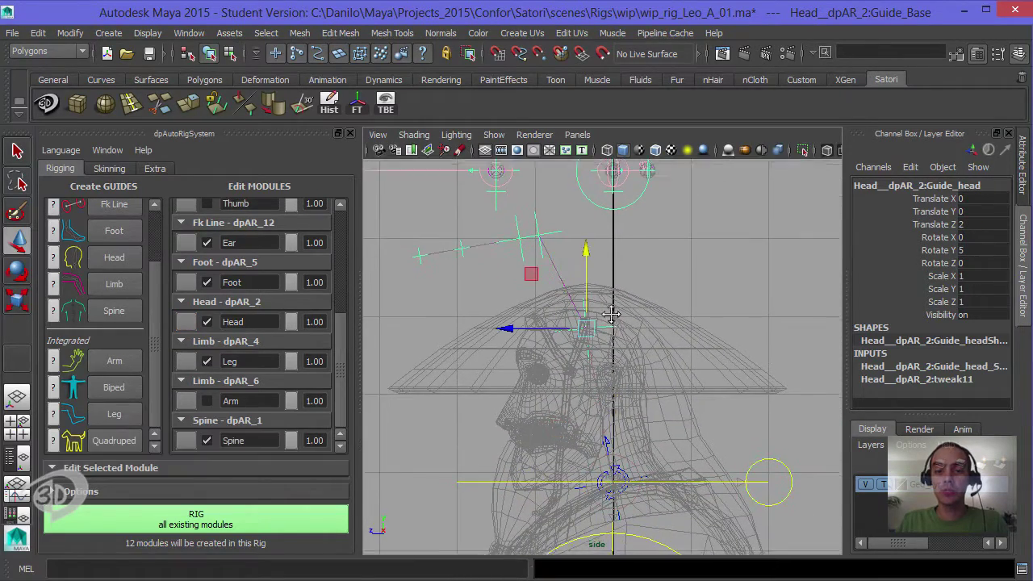
middle_click_drag(615, 325, 623, 292, "alt")
right_click_drag(623, 293, 621, 281, "alt")
left_click_drag(595, 220, 588, 342)
middle_click_drag(588, 342, 601, 283, "alt")
right_click_drag(600, 282, 634, 323, "alt")
left_click(605, 331, "alt")
mouse_move(605, 332)
left_mouse_down()
mouse_move(629, 342)
mouse_move(619, 337)
left_mouse_up()
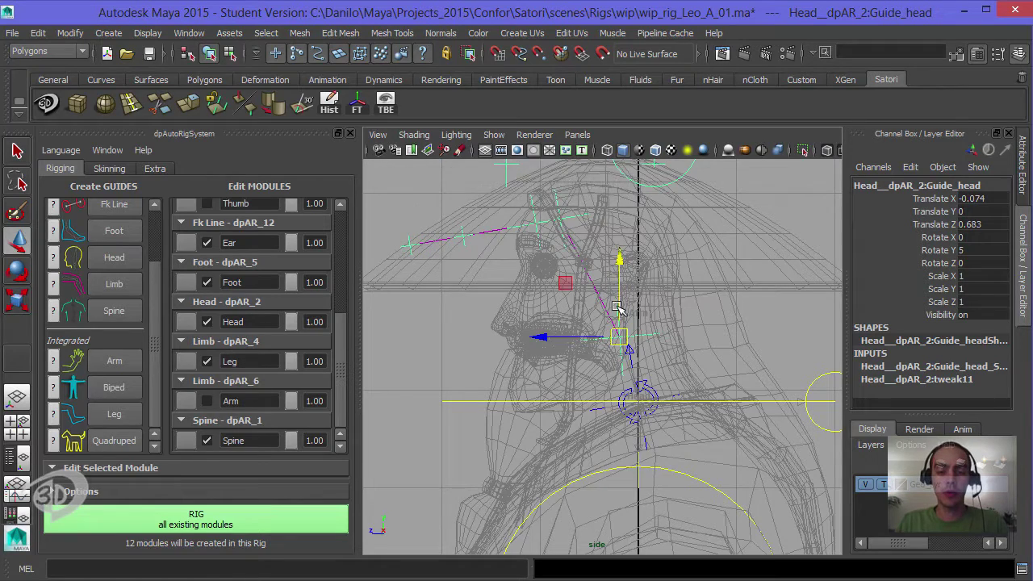
Set the Guide_head locator's Rotate Y to 0
middle_click_drag(653, 323, 654, 375, "alt")
right_click_drag(655, 375, 674, 378, "alt")
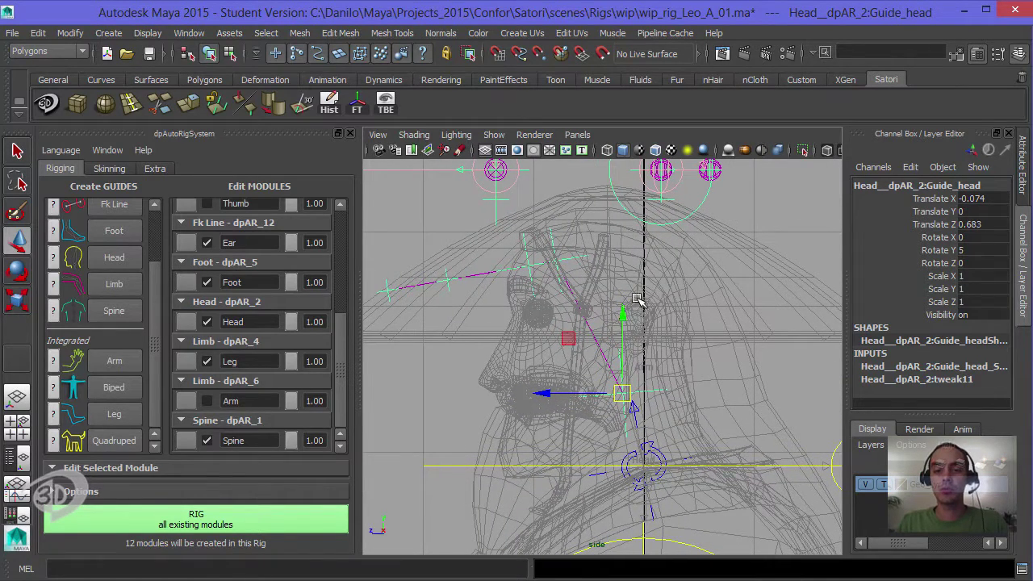
middle_click_drag(634, 331, 636, 294, "alt")
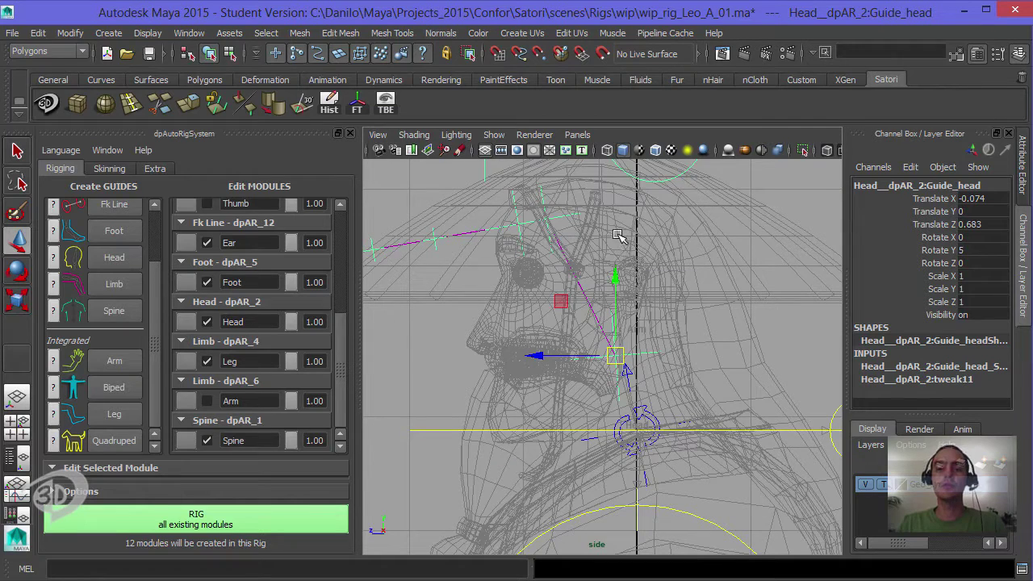
middle_click_drag(618, 313, 627, 322, "alt")
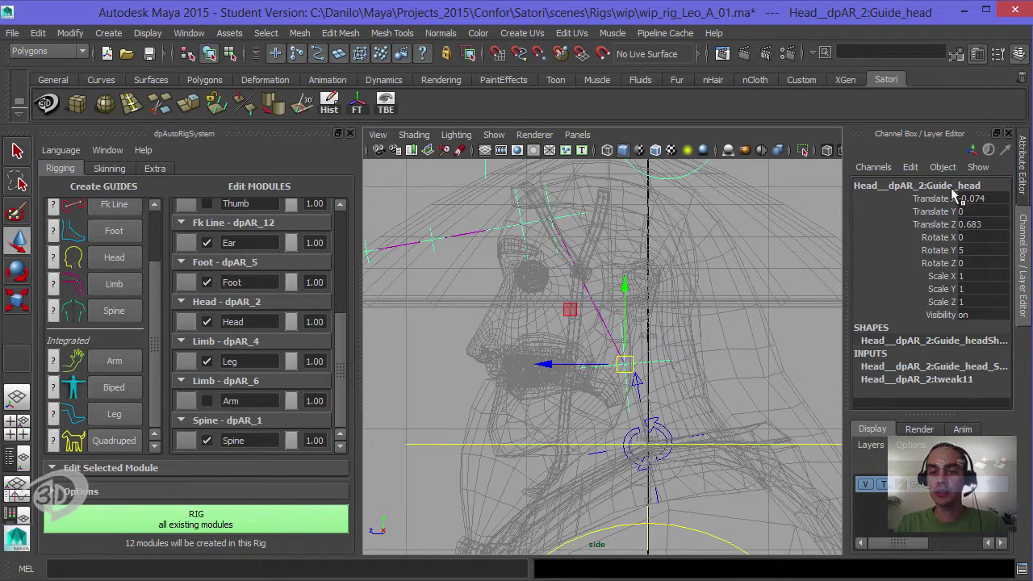
middle_click_drag(659, 316, 648, 339, "alt")
scroll(648, 339, "up", 1)
left_click(970, 251)
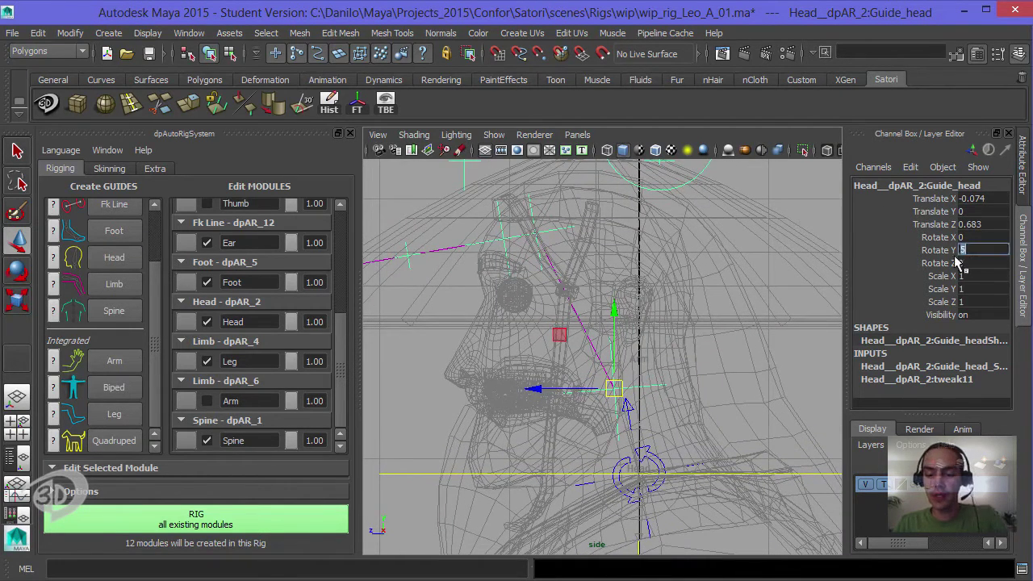
type("0")
key("Return")
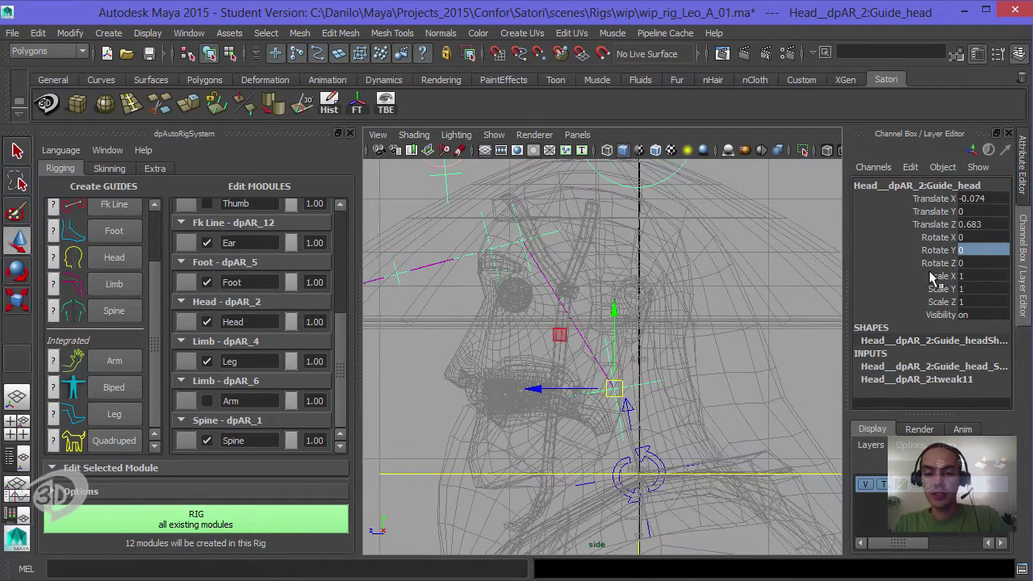
Check the neck guide's Rotate Y, then try a Rotate Y of -10 on the Guide_head locator
left_click(630, 409)
left_click(966, 251)
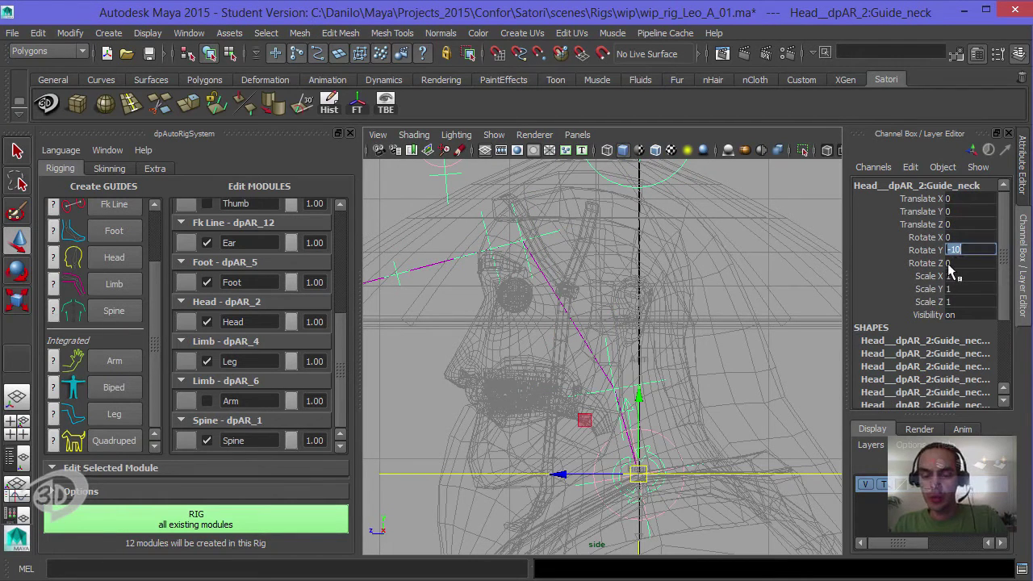
left_click(662, 381)
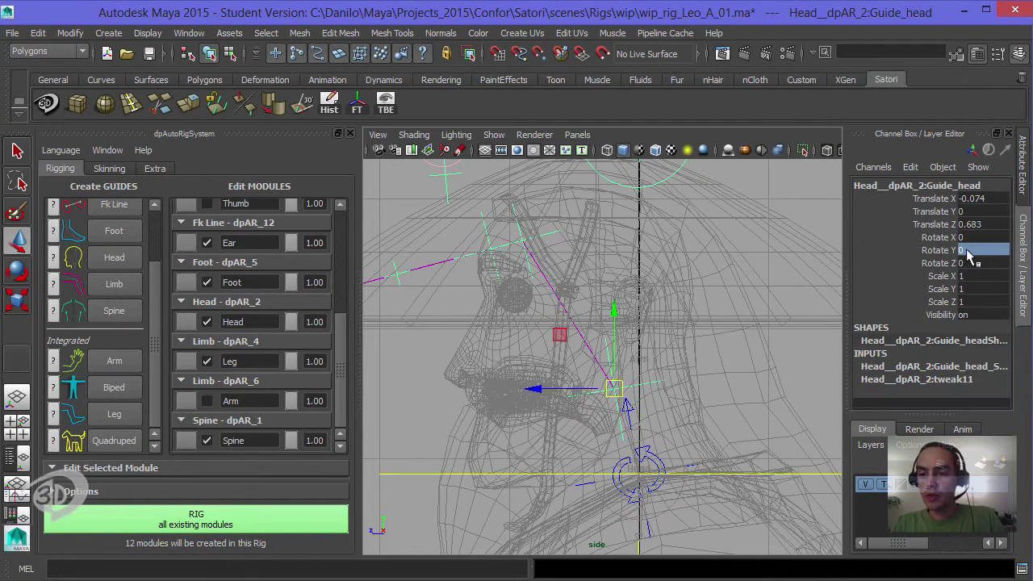
type("-10")
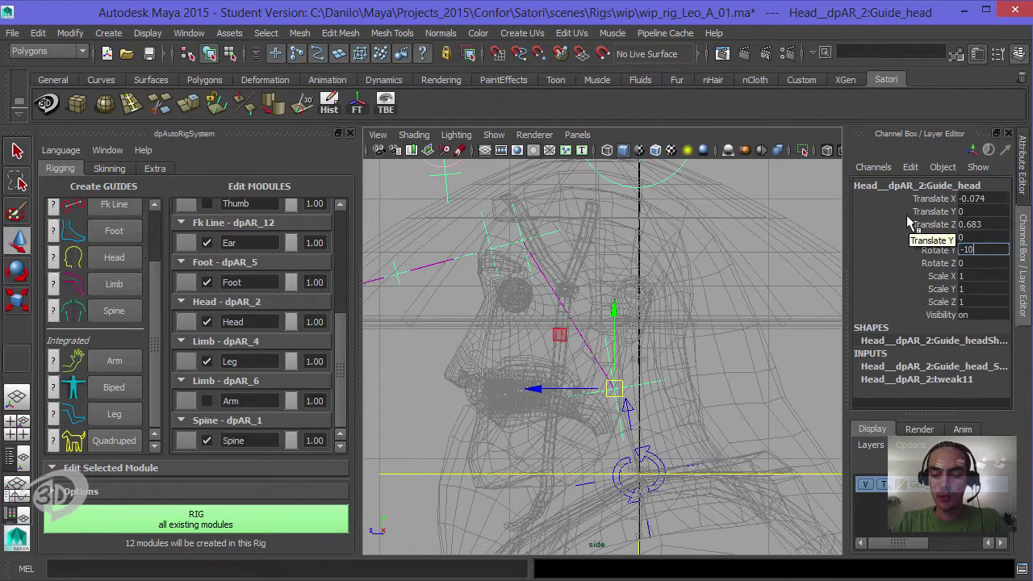
key("Return")
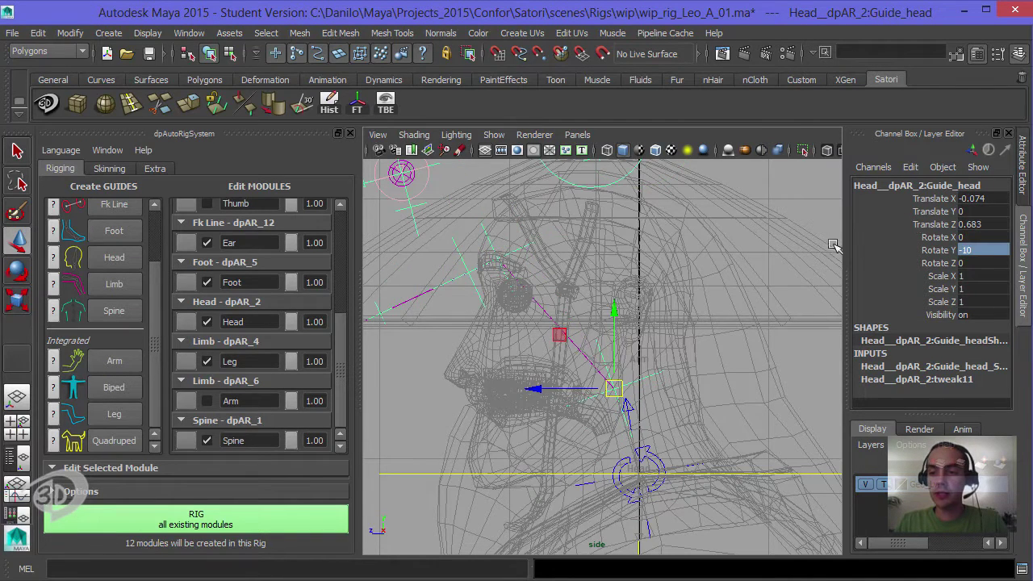
Set Guide_head's Rotate Y to 10 and nudge it to Translate X about -0.094 and Translate Z about 0.637
left_click(960, 251)
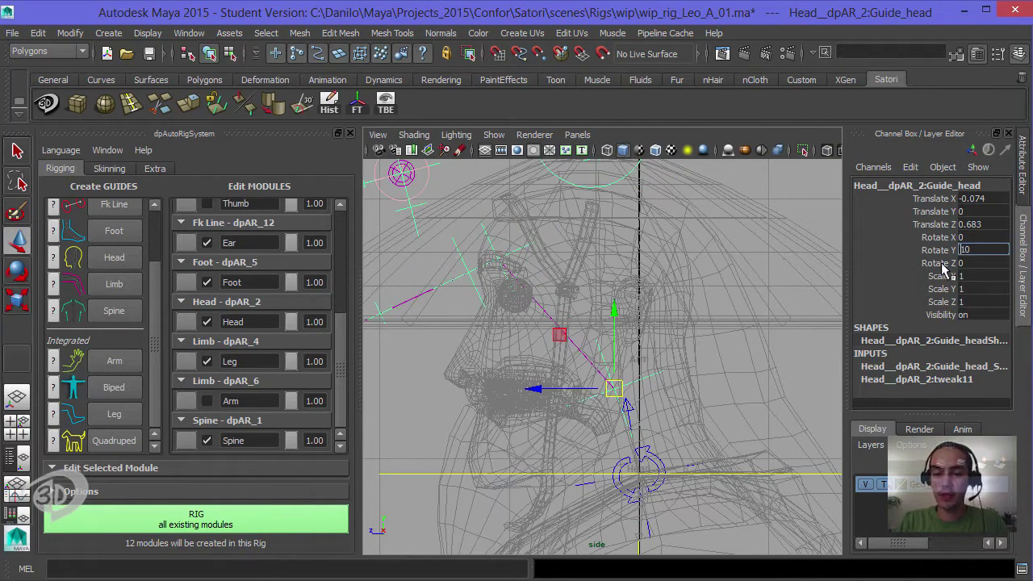
key("Return")
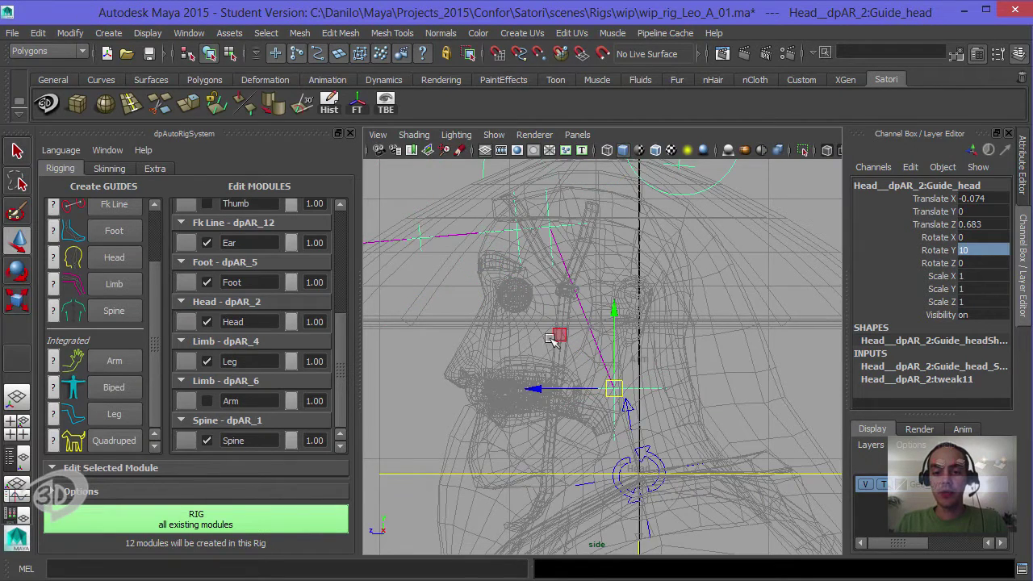
middle_click_drag(552, 339, 656, 378, "alt")
mouse_move(645, 392)
left_mouse_down()
mouse_move(637, 393)
mouse_move(642, 408)
mouse_move(646, 397)
left_mouse_up()
scroll(641, 392, "down", 3)
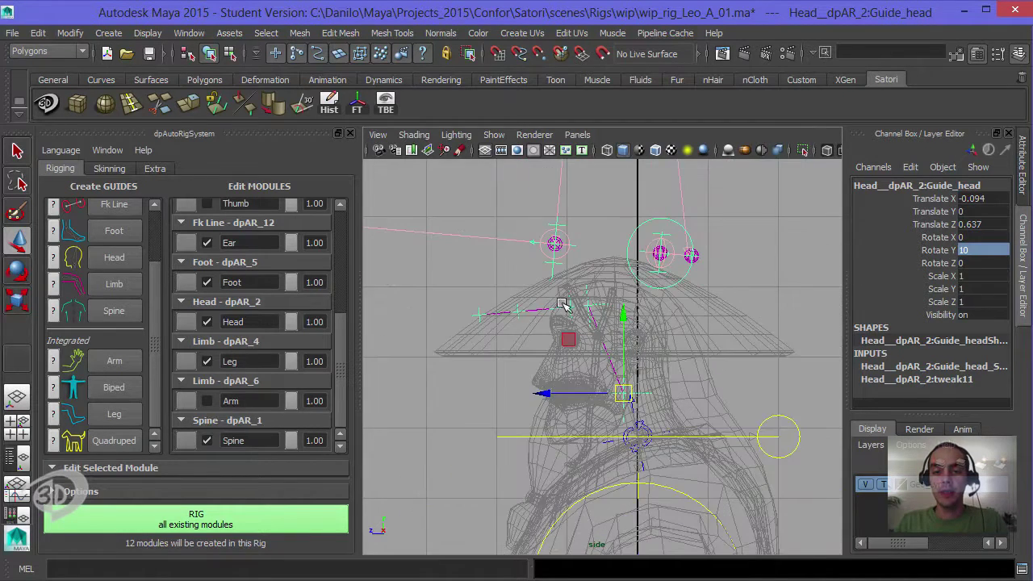
Select the Guide_jaw locator above the head guide and set its Rotate Y to -100
left_click(589, 305)
scroll(590, 305, "up", 2)
left_click(973, 250)
double_click(972, 250)
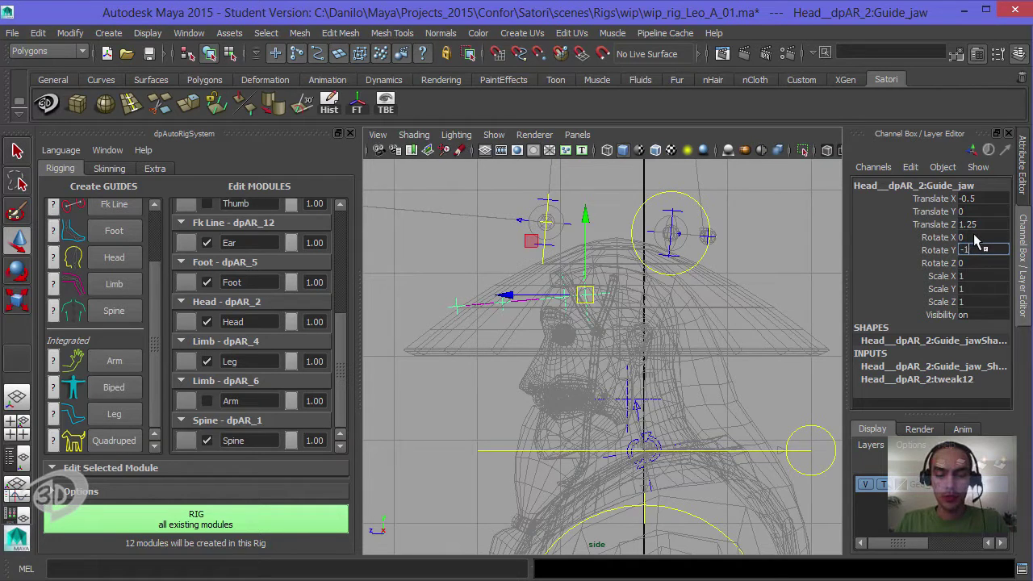
type("-100")
key("Return")
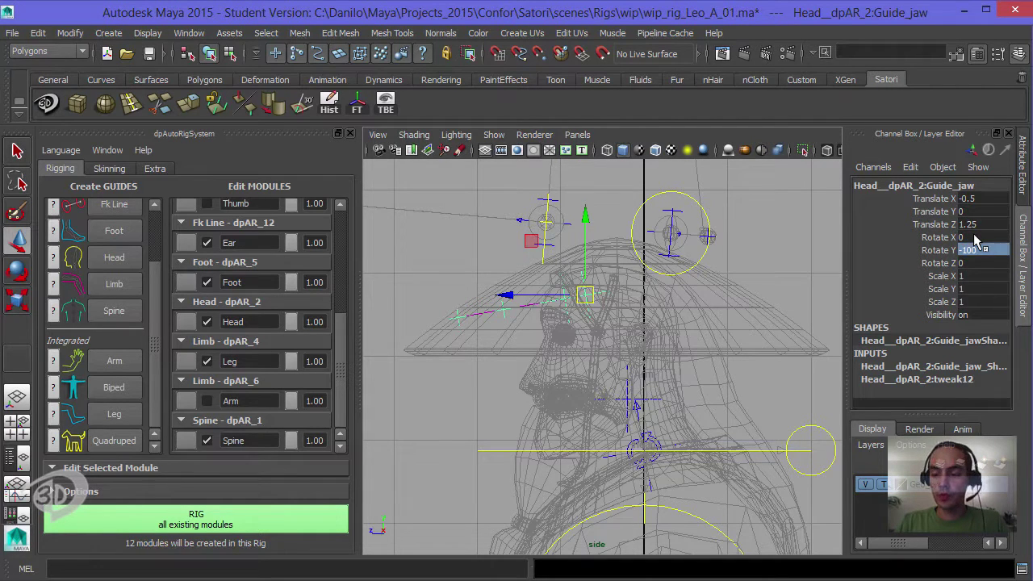
Reselect the Guide_jaw locator and set its Rotate Y to -90
key("Right")
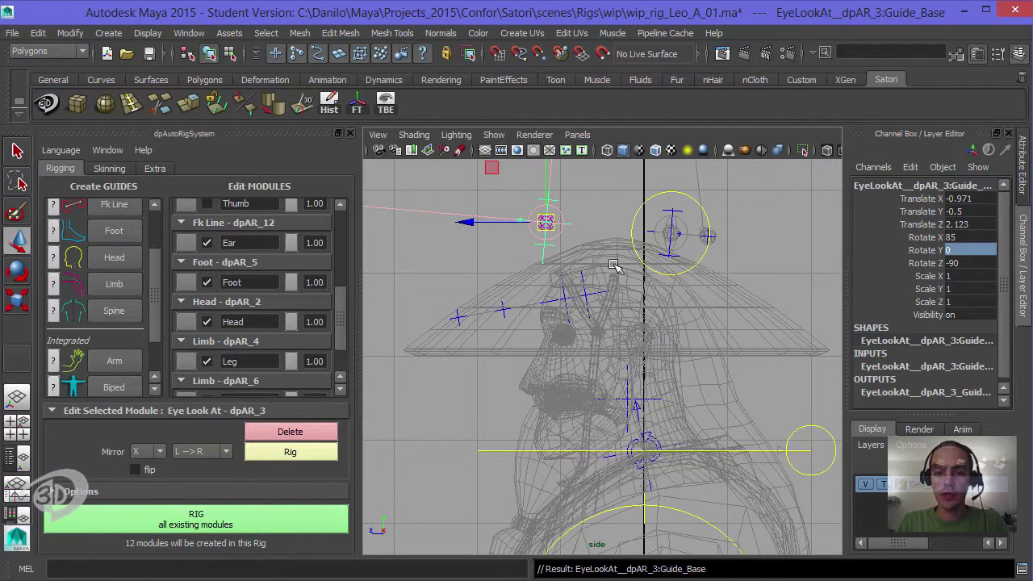
left_click(594, 272)
left_click(586, 294)
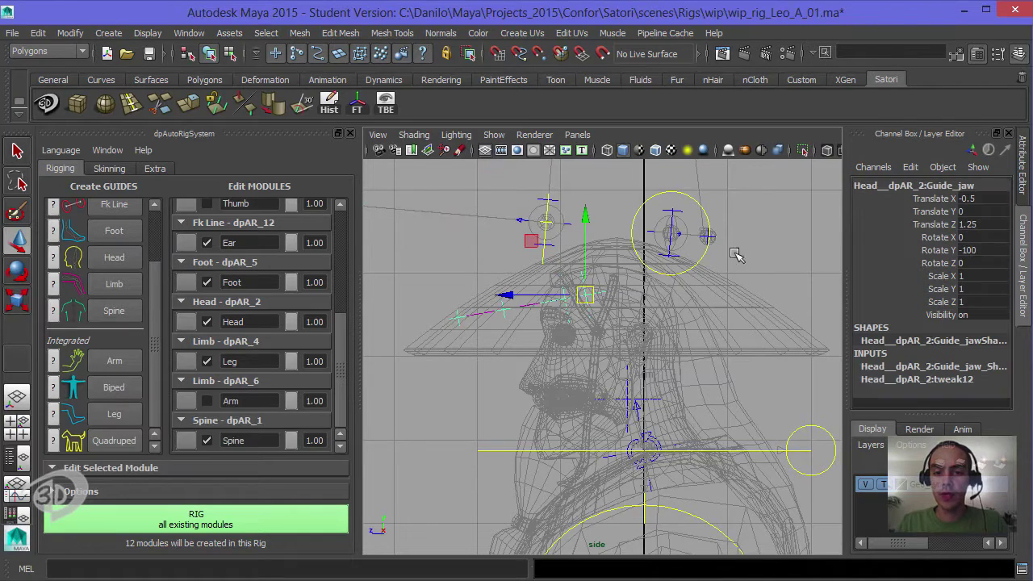
double_click(986, 251)
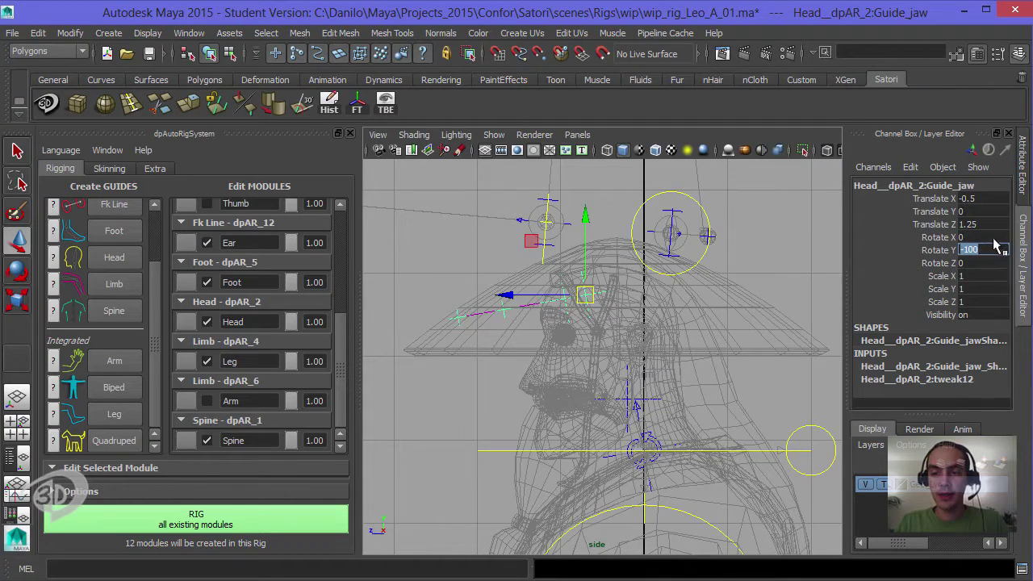
type("-")
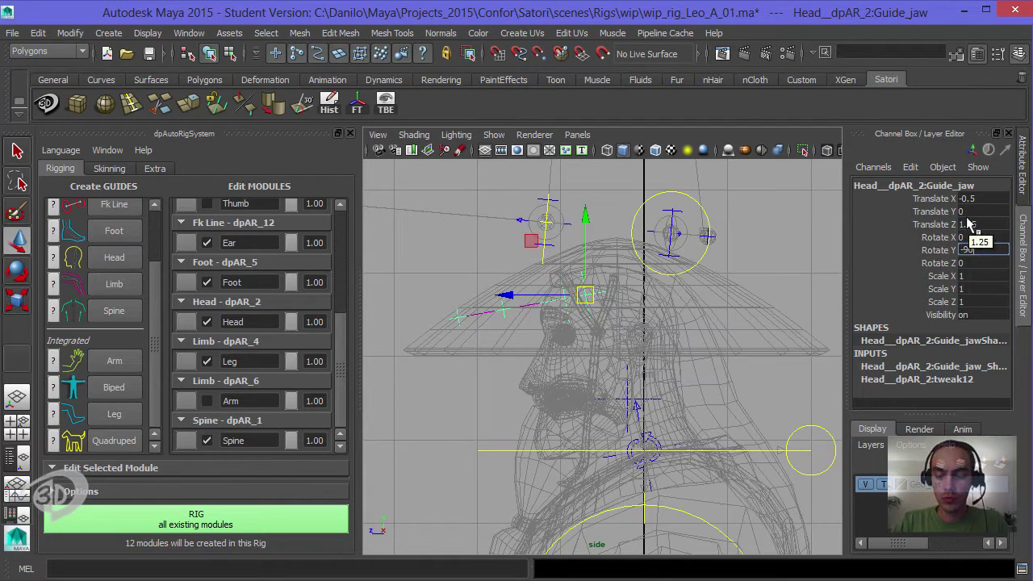
key("Return")
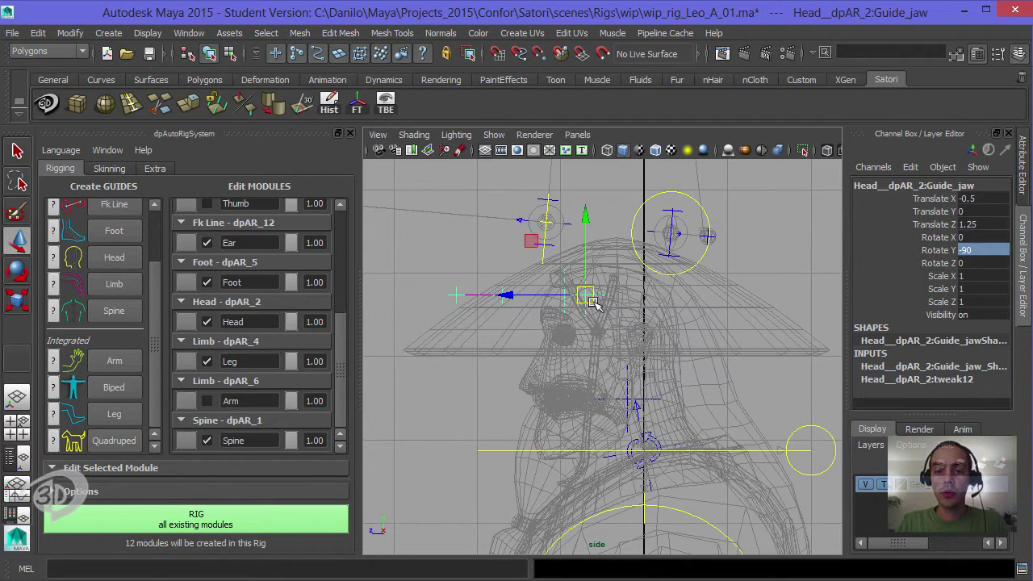
Move the Guide_jaw locator down to the jaw hinge in the side view, at Translate X about -0.204 and Translate Z about 0.195
scroll(589, 294, "up", 4)
left_click_drag(594, 292, 628, 389, "alt")
middle_click_drag(677, 404, 665, 343, "alt")
scroll(665, 343, "up", 1)
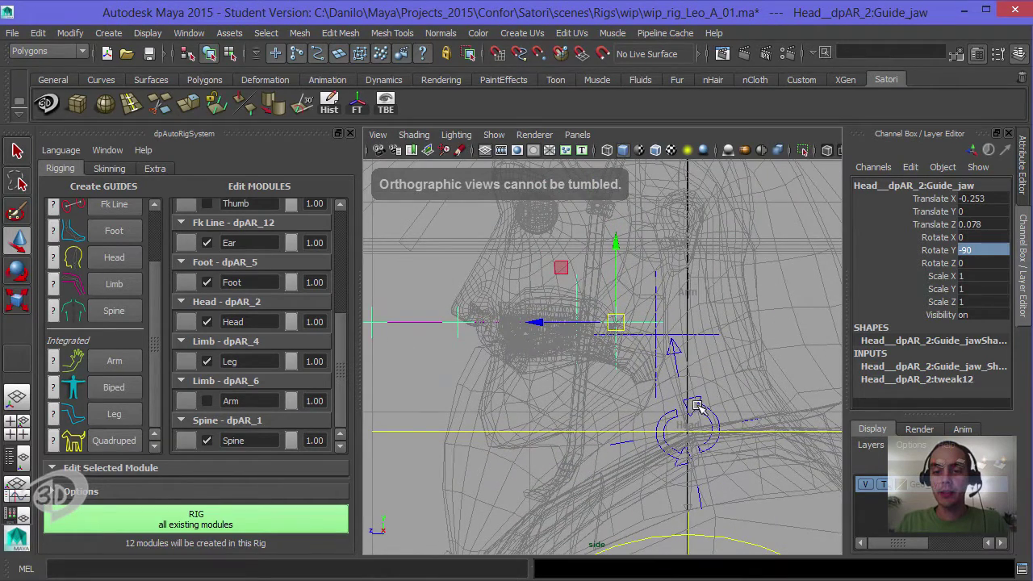
middle_click_drag(601, 375, 598, 428, "alt")
mouse_move(613, 376)
left_mouse_down()
mouse_move(630, 352)
mouse_move(618, 359)
left_mouse_up()
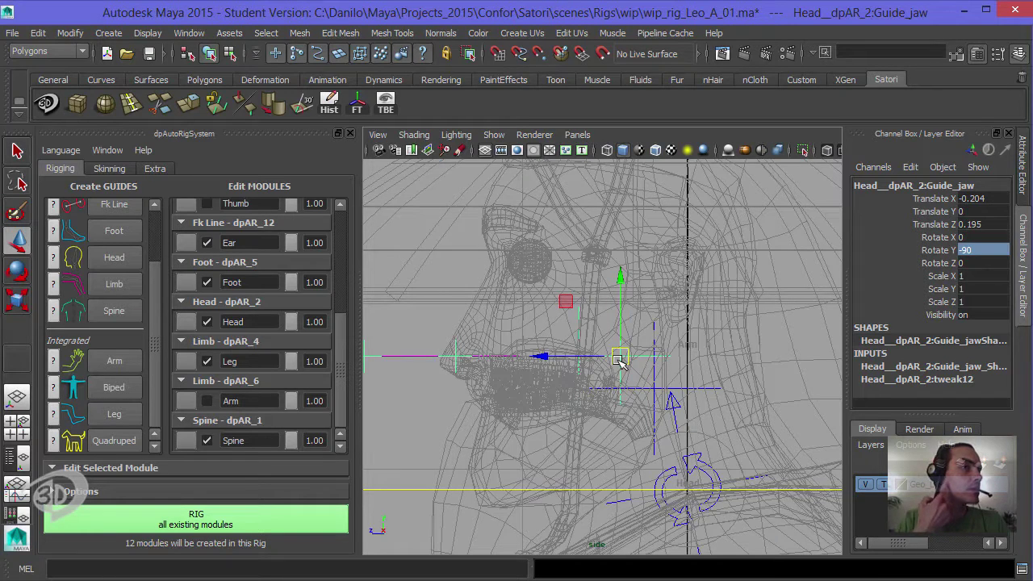
Move the Guide_chin locator down and forward from the jaw guide, to Translate X about -0.17 and Translate Z about 0.315
middle_click_drag(583, 341, 595, 313, "alt")
right_click_drag(595, 313, 629, 324, "alt")
left_click(610, 313, "alt")
left_click(589, 313)
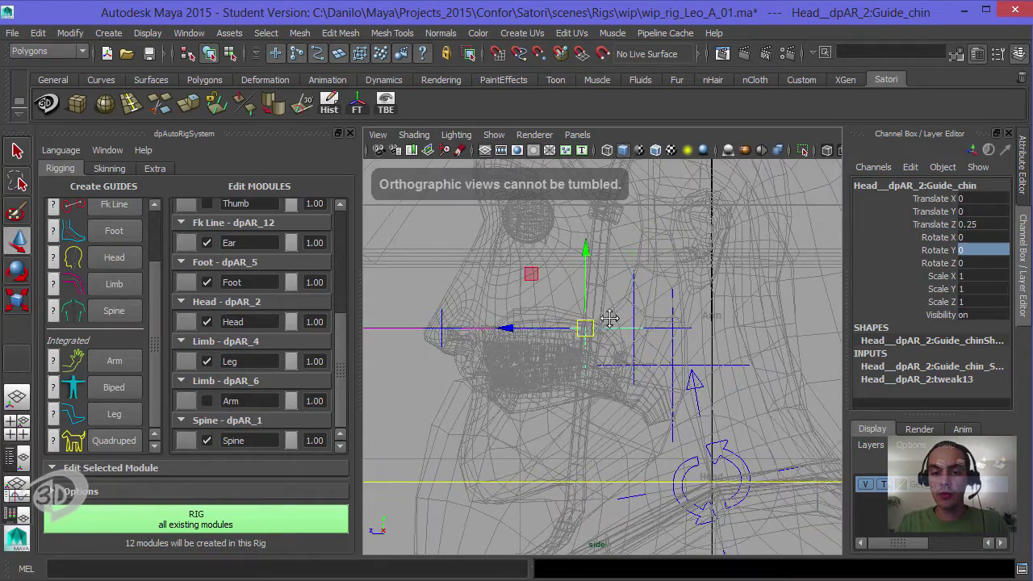
middle_click_drag(582, 301, 614, 305, "alt")
right_click_drag(613, 305, 620, 305, "alt")
left_click_drag(621, 335, 609, 372)
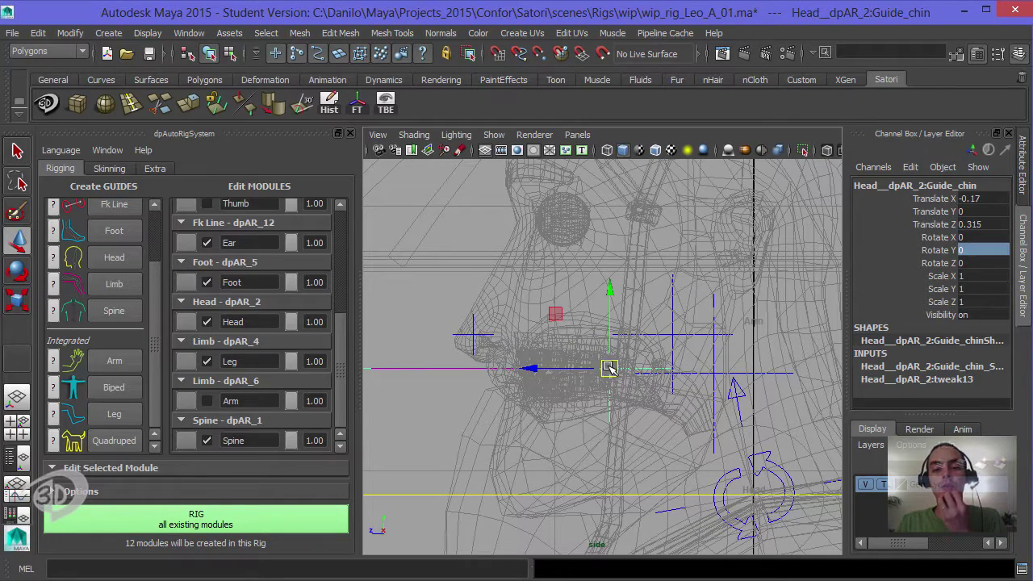
Pull the Head module's Guide_JointEnd locator back along Z from in front of the face to near the mouth
left_click_drag(575, 337, 467, 353, "alt")
left_click(472, 372)
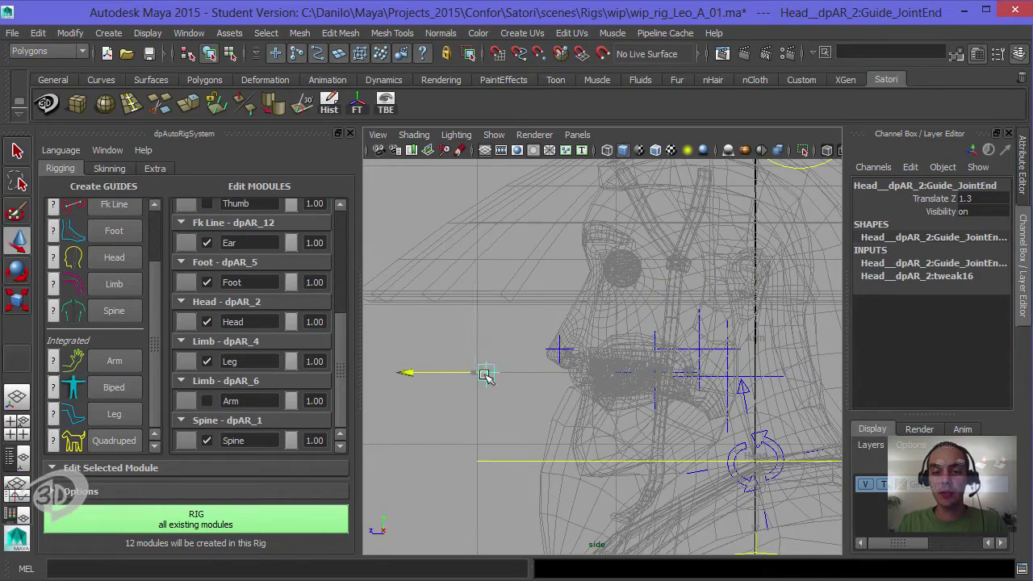
left_click_drag(412, 374, 512, 377)
Move the Guide_lLip locator to the mouth in the side view, at Translate X about -0.196 and Translate Z about 0.781
middle_click_drag(629, 352, 590, 384, "alt")
right_click_drag(590, 384, 651, 389, "alt")
left_click(494, 379, "alt")
left_click(501, 386)
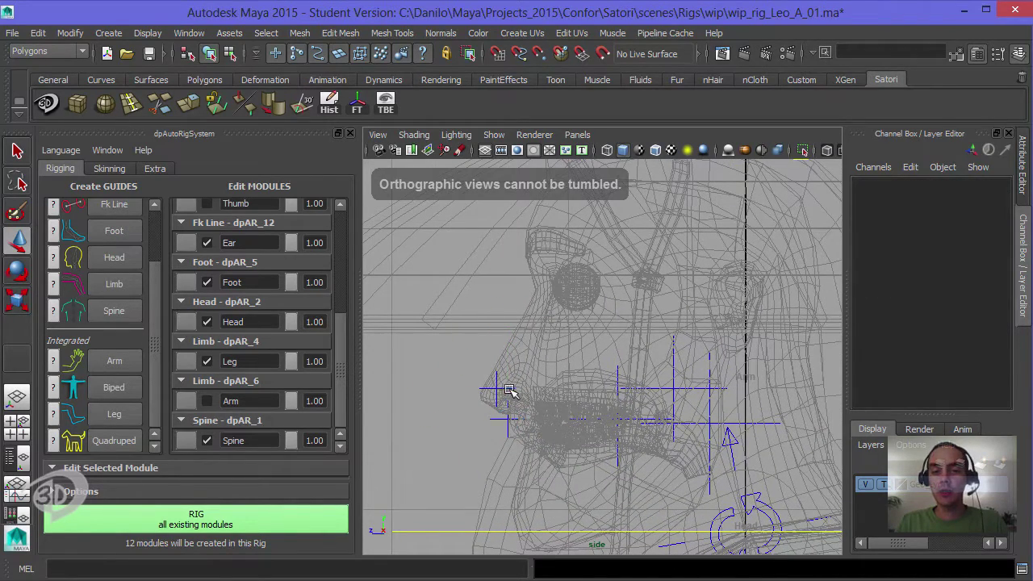
left_click(499, 391)
left_click_drag(497, 391, 642, 387)
In the perspective view, show the geometry layer shaded and move Guide_lLip to Translate Y about -0.255 and Translate X about -0.268
key("space")
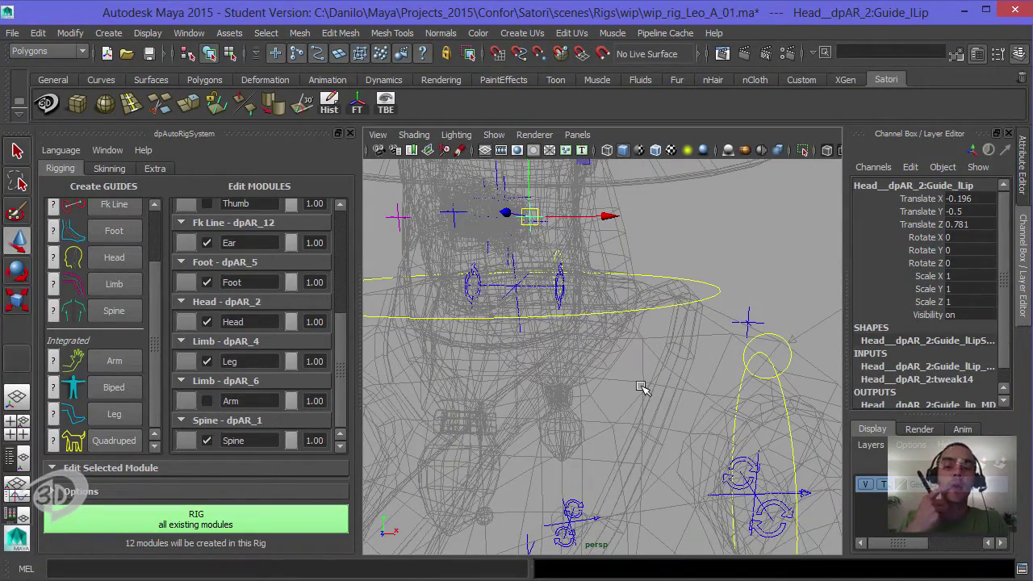
left_click(880, 484)
mouse_move(768, 418)
left_mouse_down("alt")
mouse_move(726, 392)
mouse_move(651, 401)
mouse_move(710, 294)
left_mouse_up("alt")
left_click_drag(787, 217, 674, 215)
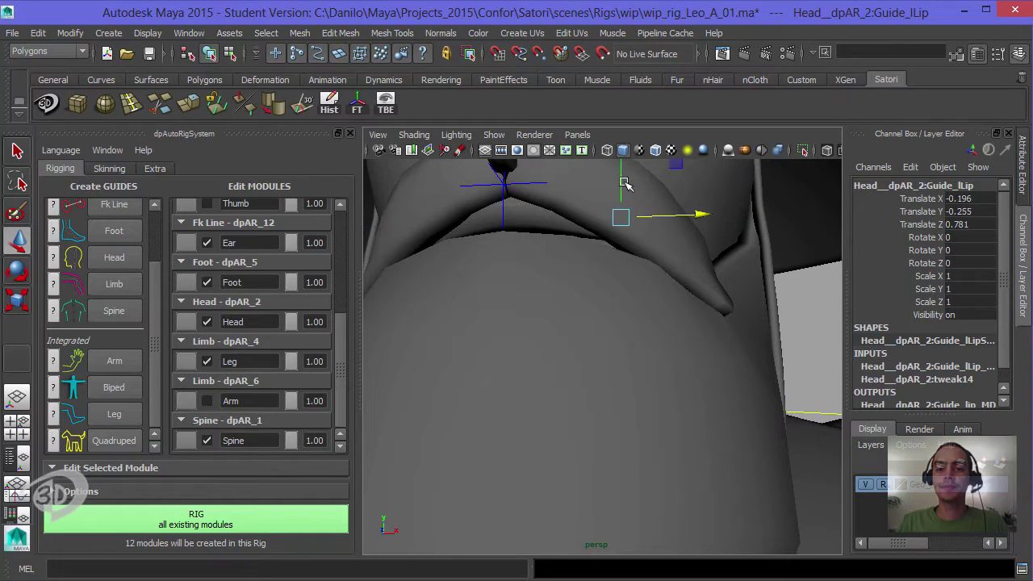
left_click_drag(623, 188, 623, 218)
Make the geometry layer selectable and hide the moustache and beard meshes covering the mouth
right_click_drag(662, 244, 650, 239, "alt")
left_click_drag(650, 240, 653, 288, "alt")
left_click(668, 297)
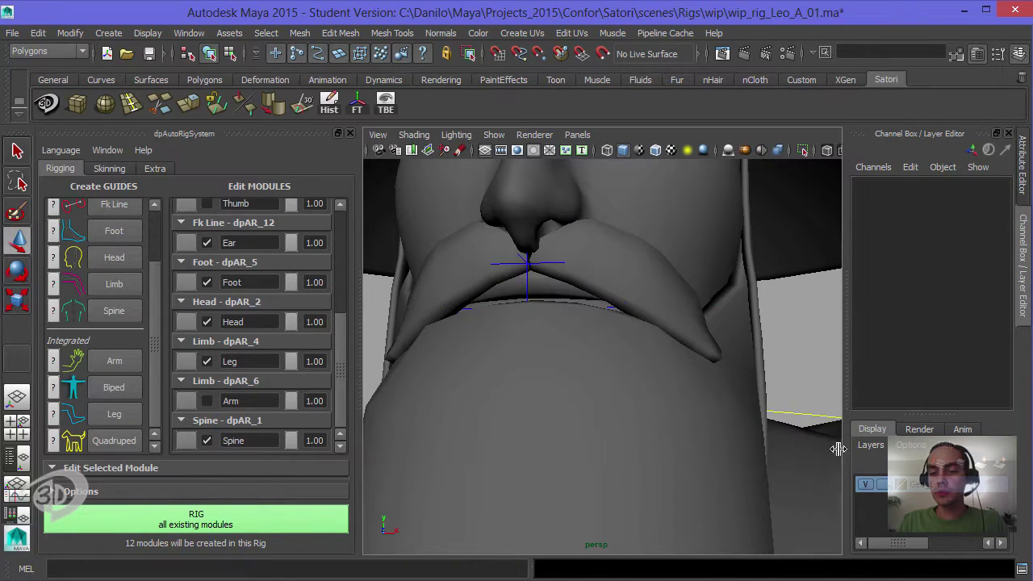
left_click(668, 302)
left_click(673, 376, "shift")
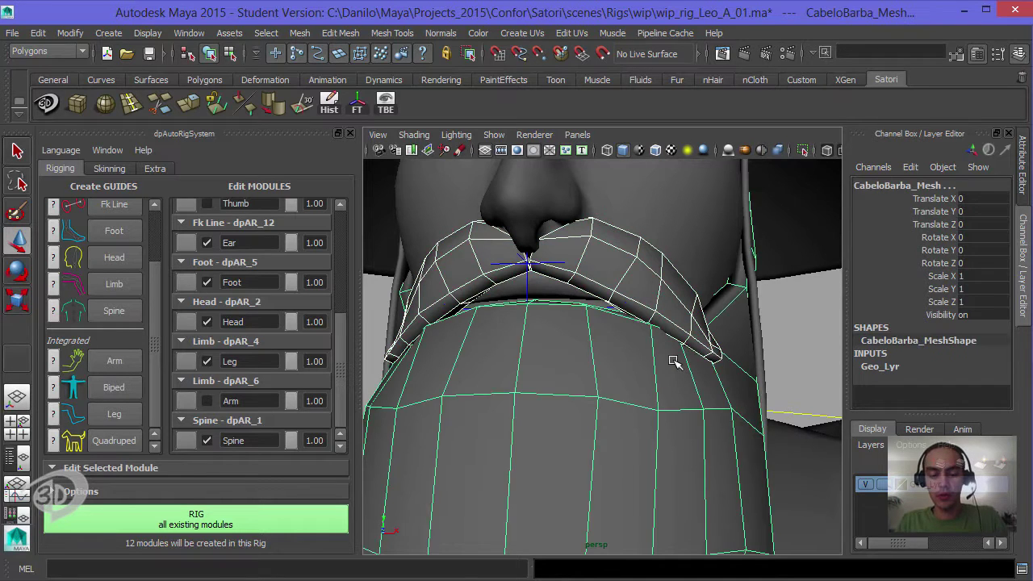
key("ctrl+h")
Fine-tune Guide_lLip at the corner of the mouth to Translate X about -0.251 and Translate Z about 0.765
left_click(628, 306)
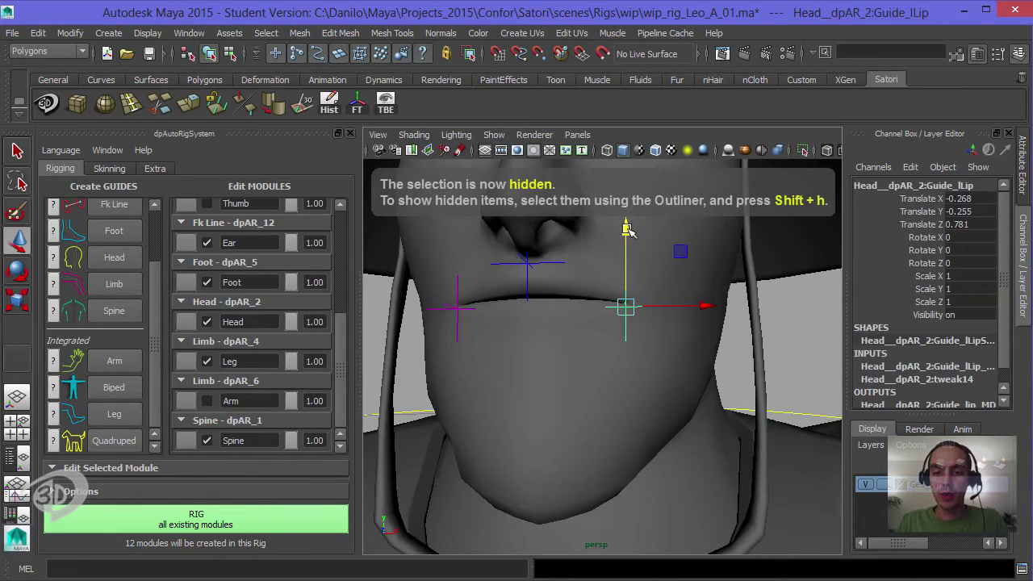
left_click_drag(627, 230, 528, 300)
middle_click_drag(528, 300, 578, 317, "alt")
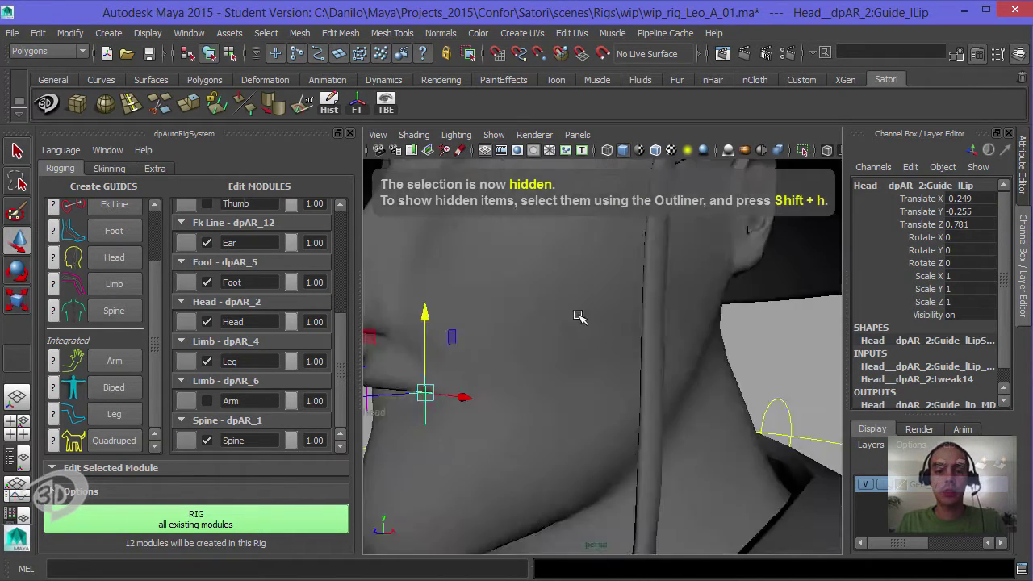
left_click_drag(579, 317, 769, 372, "alt")
middle_click_drag(768, 372, 575, 334, "alt")
left_click_drag(575, 335, 659, 346, "alt")
right_click_drag(660, 345, 691, 343, "alt")
left_click_drag(677, 264, 676, 268)
Show the hidden beard and moustache meshes again and return the geometry layer to template display
scroll(676, 359, "down", 5)
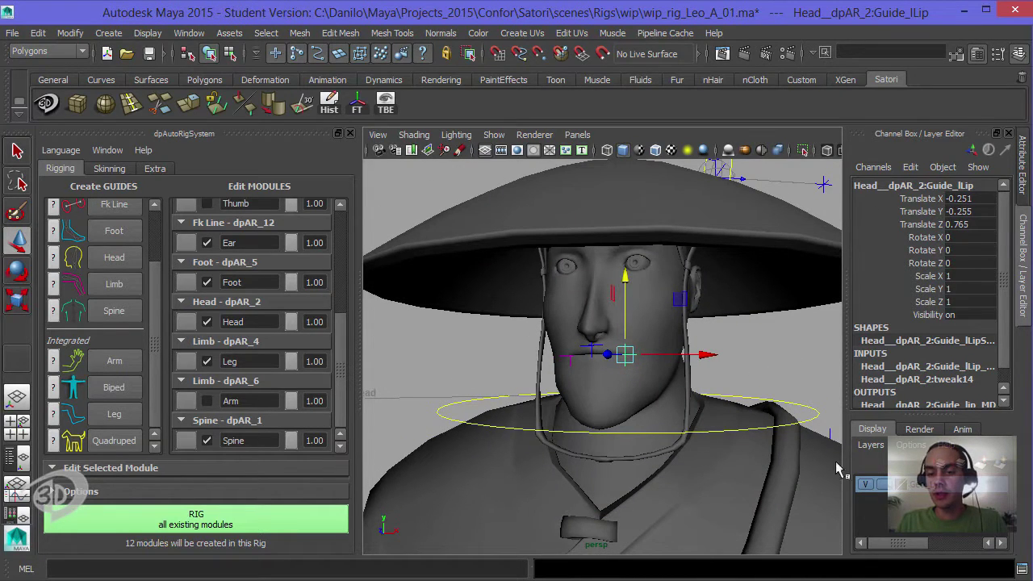
key("ctrl+shift+h")
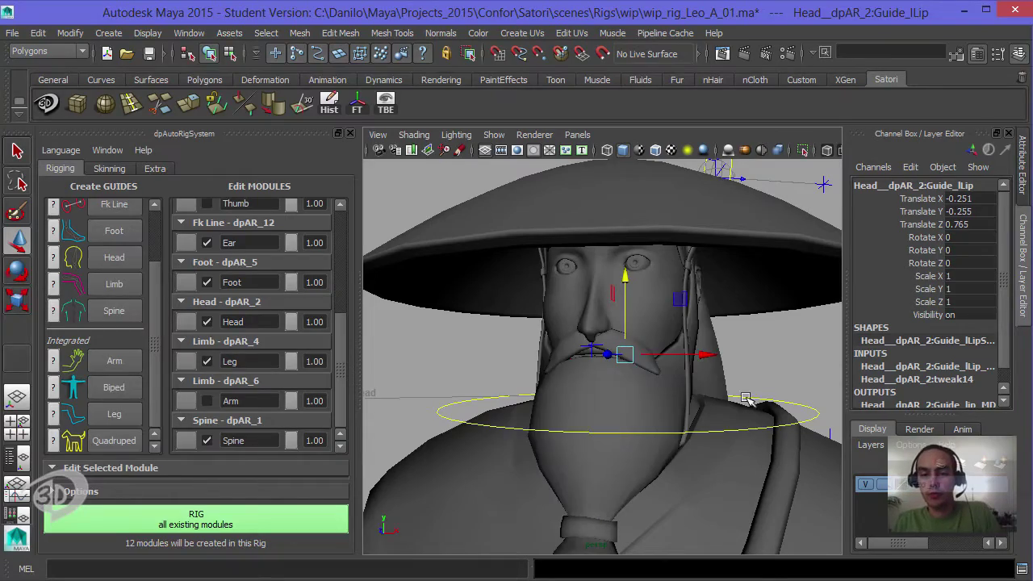
left_click_drag(671, 351, 599, 355, "alt")
left_click(883, 484)
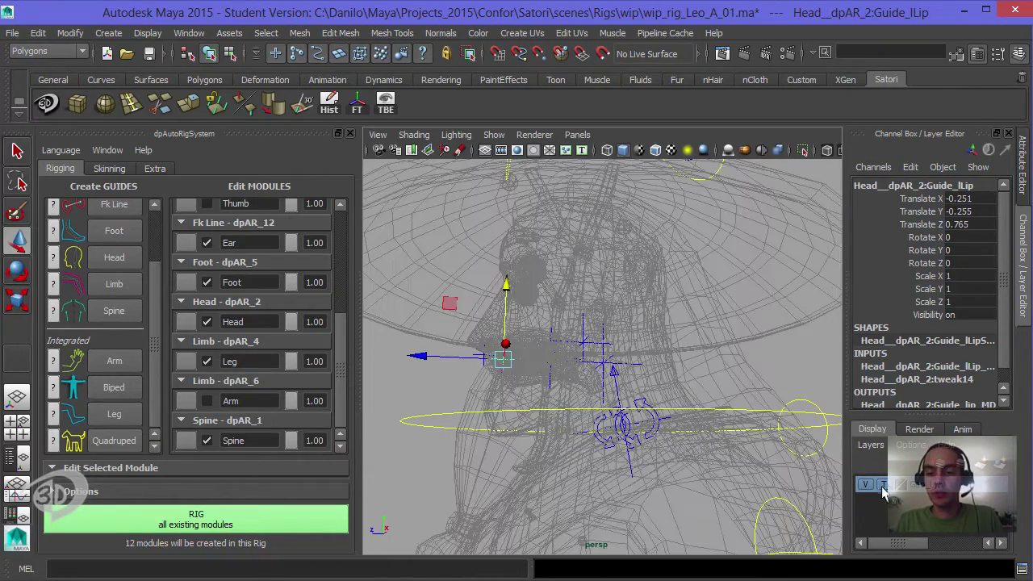
left_click_drag(651, 376, 598, 406, "alt")
right_click_drag(599, 406, 626, 396, "alt")
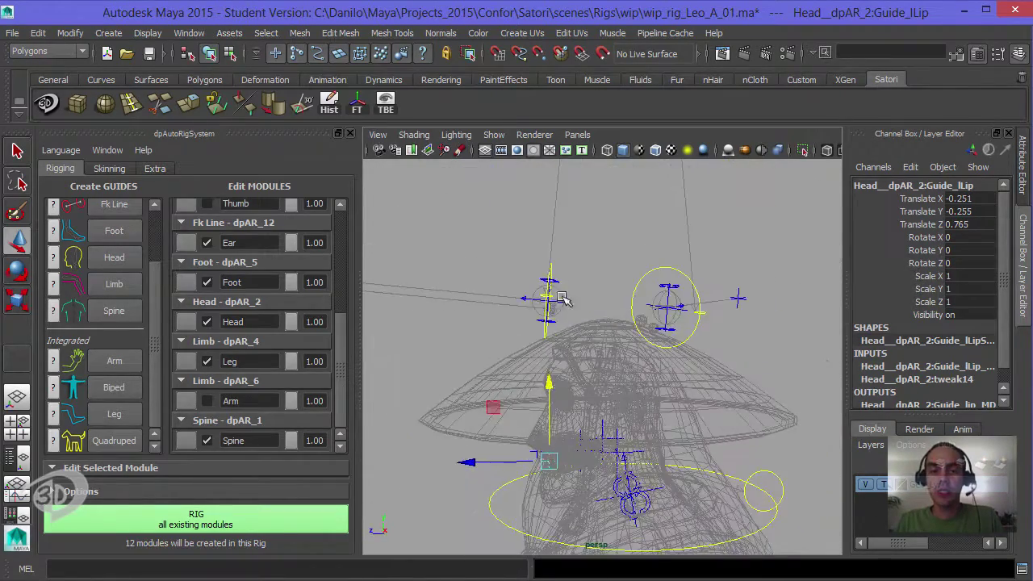
Select the base of the Eye Look At guide and set its Rotate X to 90
left_click(551, 261)
middle_click_drag(625, 302, 655, 305, "alt")
right_click_drag(656, 305, 765, 295, "alt")
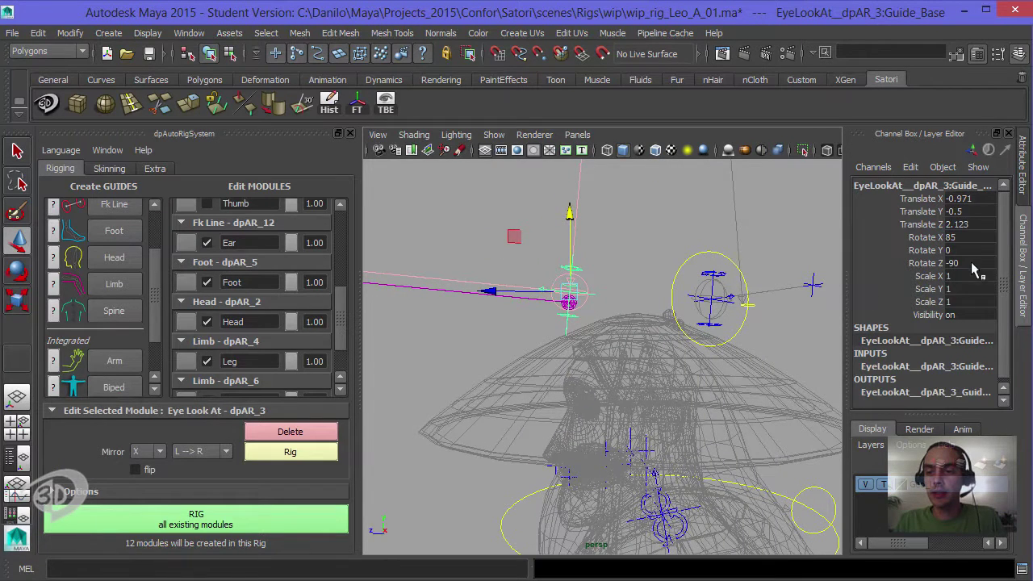
left_click(951, 237)
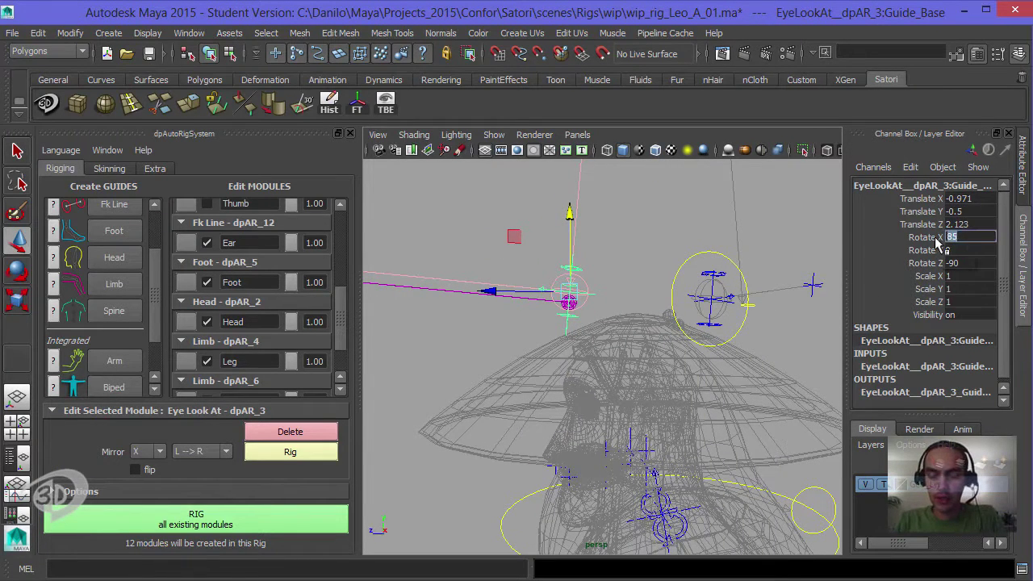
type("90")
key("Return")
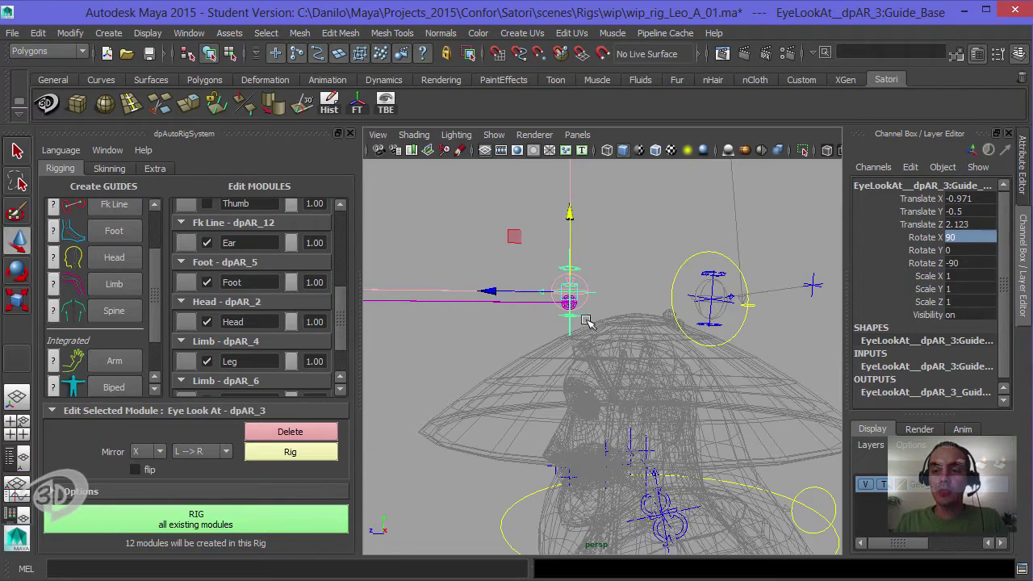
Lower the Eye Look At guide base to the character's eye in the front view, at about Translate Y -0.333 and Translate Z 0.799
left_click_drag(586, 322, 614, 308, "alt")
scroll(113, 234, "up", 3)
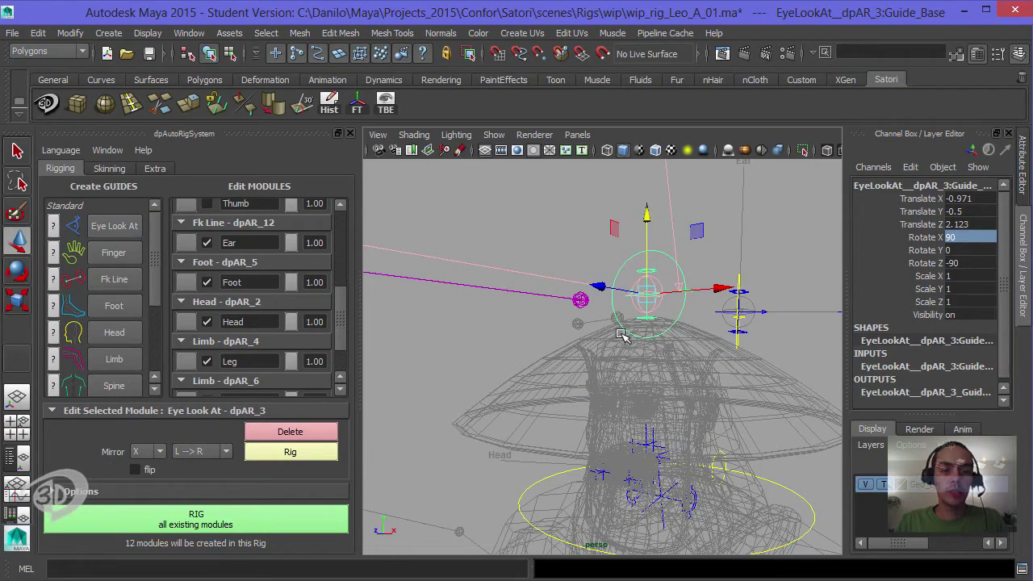
left_click_drag(636, 337, 681, 292, "alt")
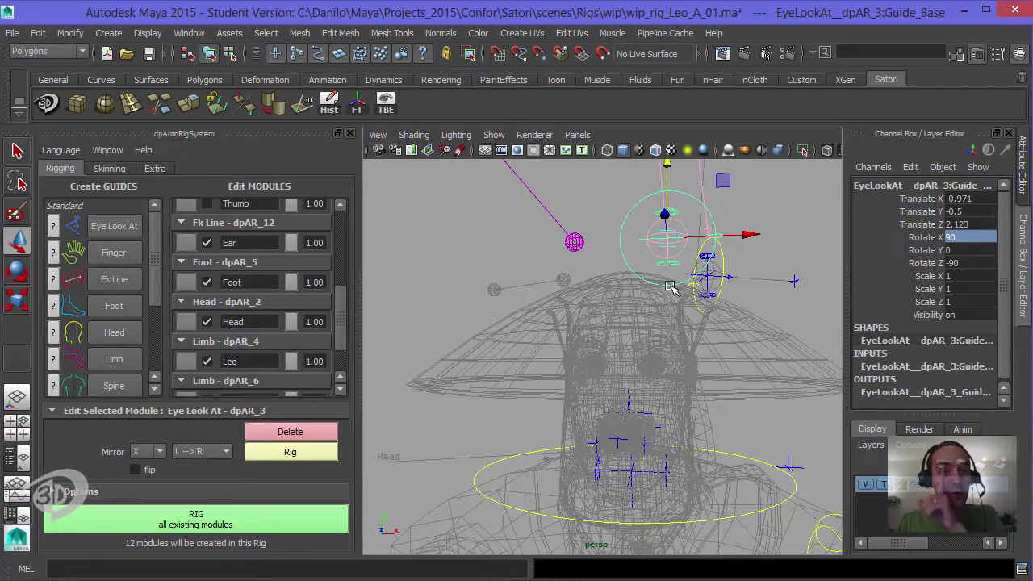
left_click_drag(664, 169, 670, 294)
key("space")
left_click_drag(676, 311, 658, 347)
scroll(660, 344, "up", 6)
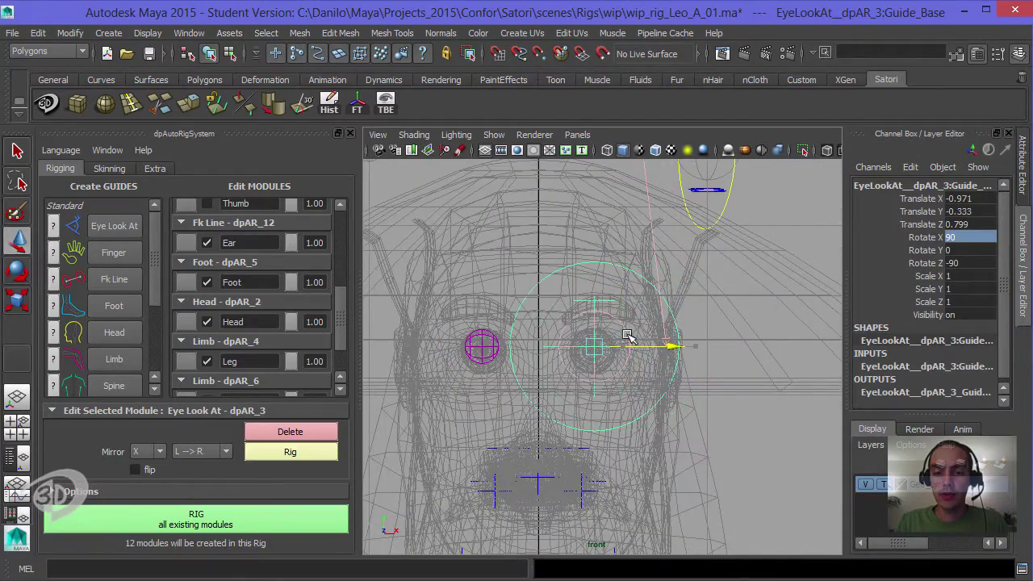
Center the Eye Look At base on the eyeball in the front view, at about Translate Y -0.321 and Translate Z 0.772
key("f")
left_click_drag(603, 253, 602, 270)
key("f")
left_click_drag(687, 325, 684, 325)
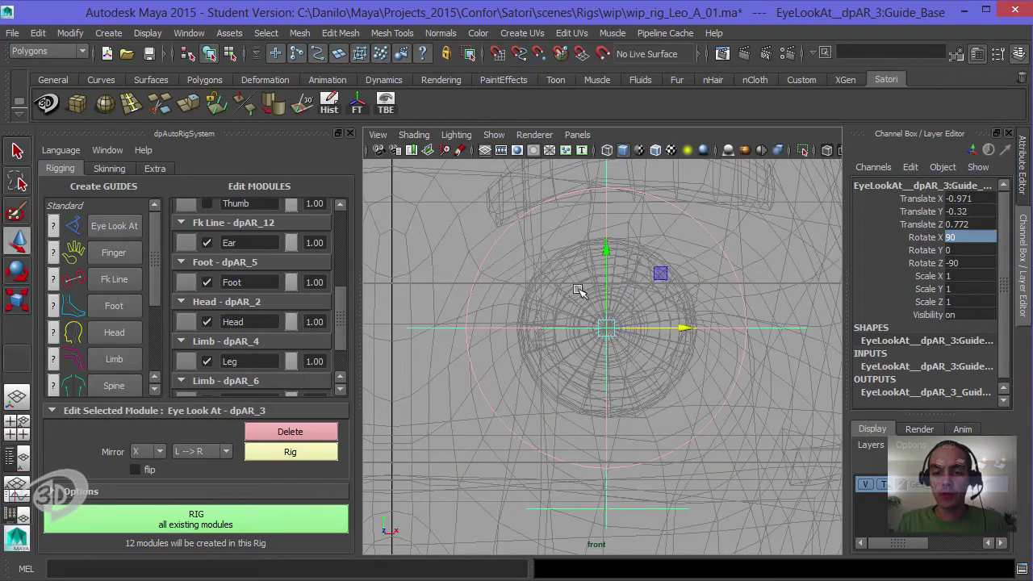
left_click_drag(579, 290, 640, 351, "ctrl+alt")
left_click_drag(581, 386, 624, 380)
In the side view, move the Eye Look At base back into the eyeball's center, to about Translate X -0.754
key("space")
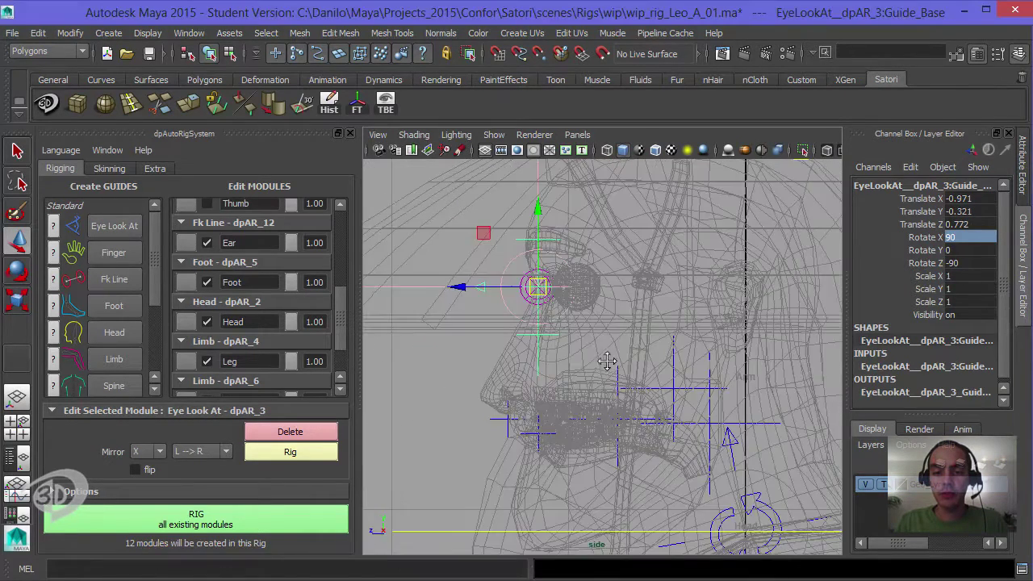
right_click_drag(609, 360, 610, 422, "alt")
middle_click_drag(645, 413, 652, 440, "alt")
right_click_drag(652, 441, 639, 395, "alt")
middle_click_drag(638, 395, 696, 420, "alt")
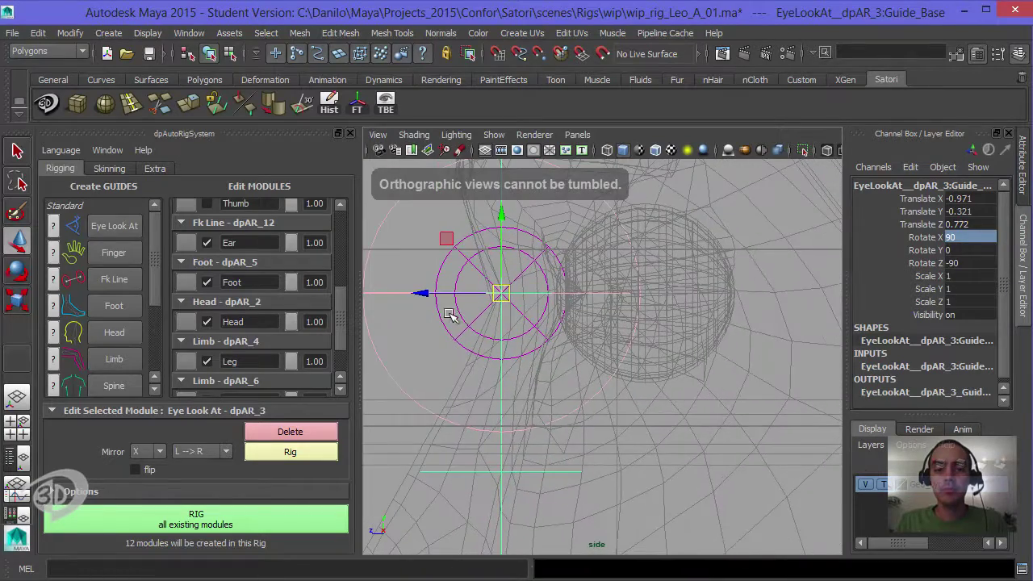
left_click_drag(423, 292, 583, 286)
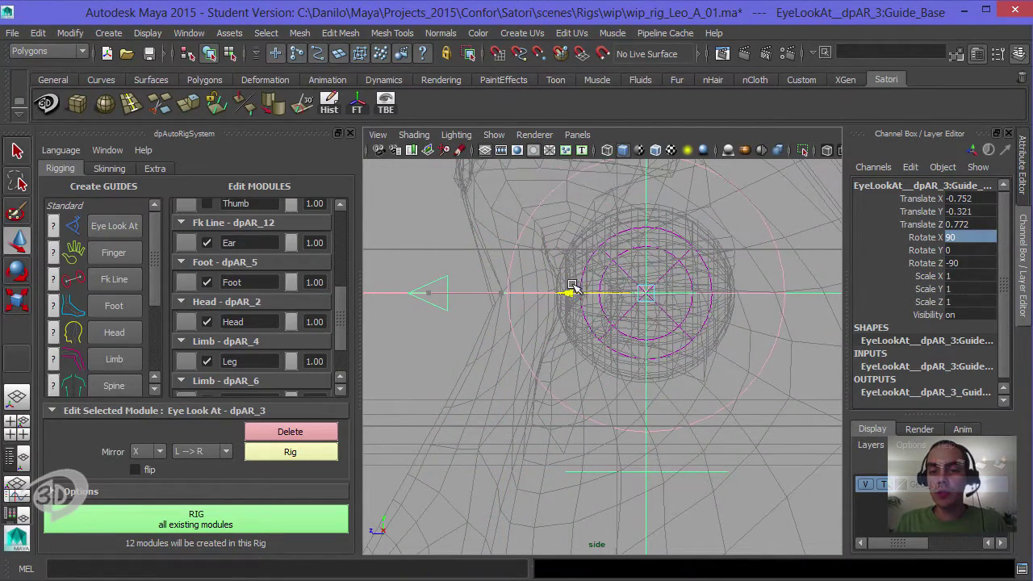
left_click_drag(568, 284, 570, 289)
In the perspective view, bring the Eye Look At guide's end joint closer to the face, to about Translate Z 8.369
scroll(585, 314, "down", 6)
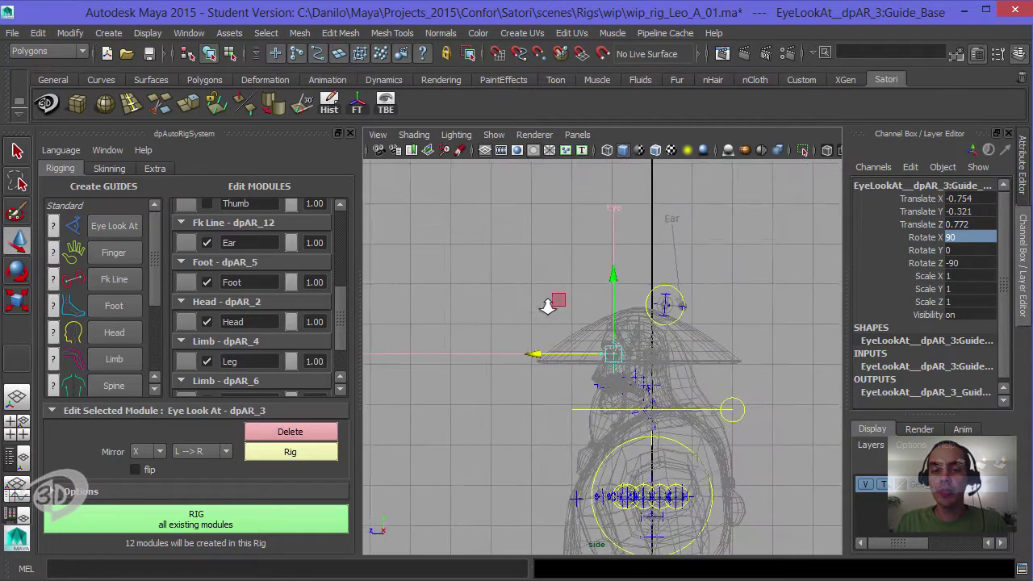
key("space")
left_click_drag(600, 314, 594, 282)
scroll(398, 257, "down", 5)
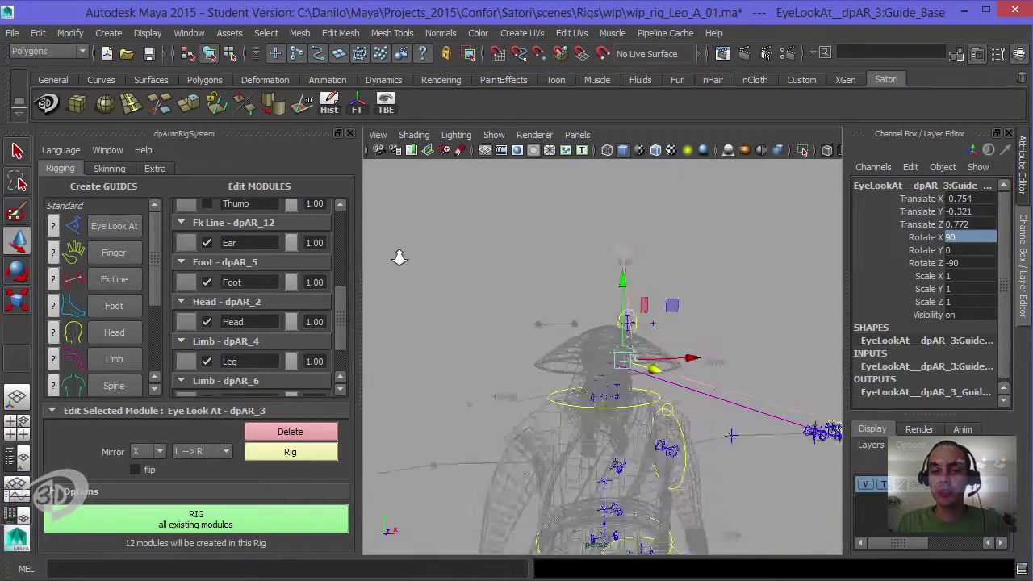
left_click_drag(399, 257, 545, 259, "alt")
left_click(402, 247)
middle_click_drag(429, 274, 489, 281, "alt")
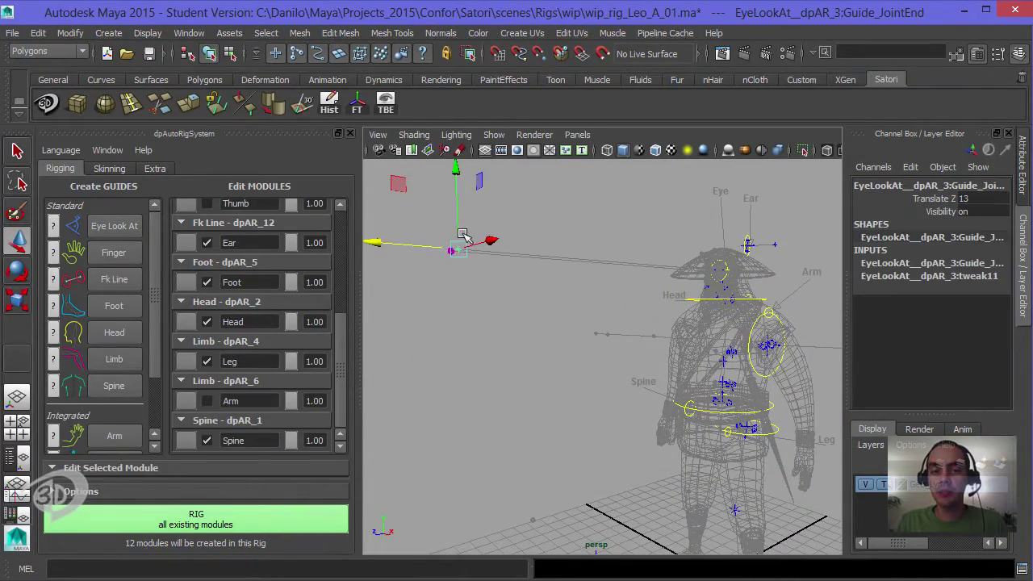
left_click_drag(384, 244, 488, 253)
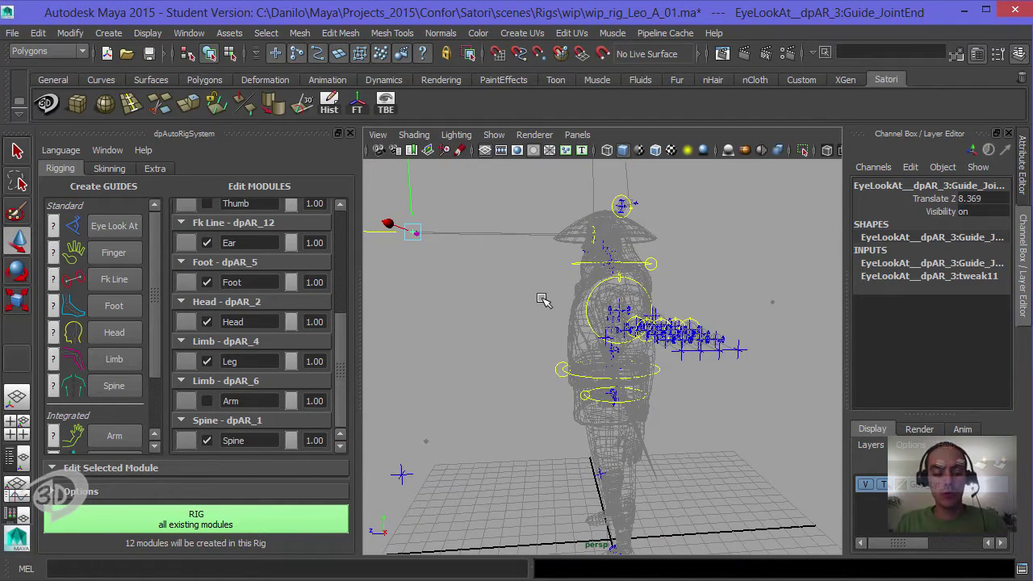
left_click_drag(539, 295, 409, 225, "alt")
left_click_drag(564, 297, 614, 299, "alt")
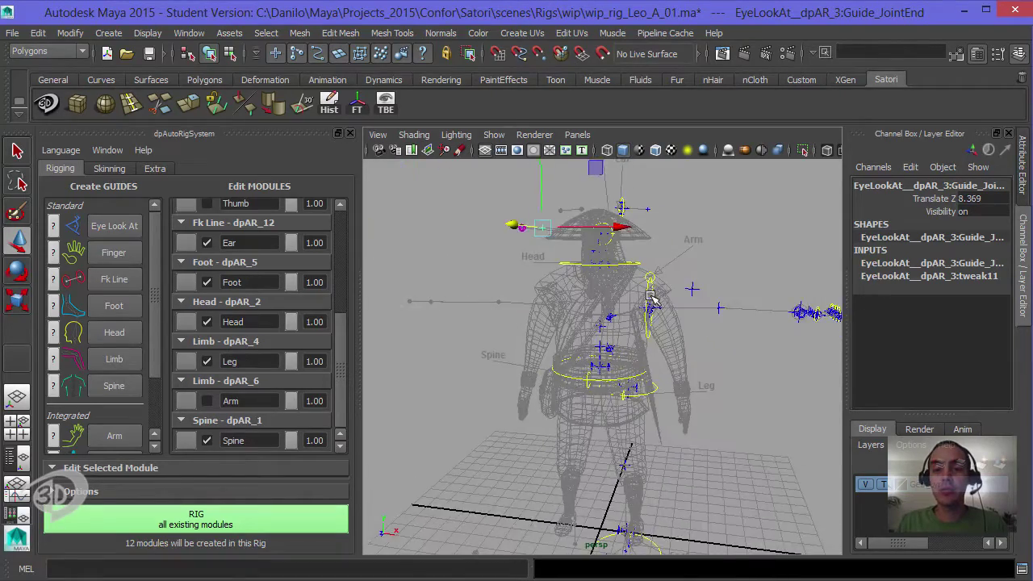
Move the Ear guide's base down beside the head, to about Translate X 0.433, Translate Y -0.675 and Translate Z 0.69
scroll(687, 350, "up", 5)
middle_click_drag(687, 350, 578, 376, "alt")
scroll(623, 301, "up", 5)
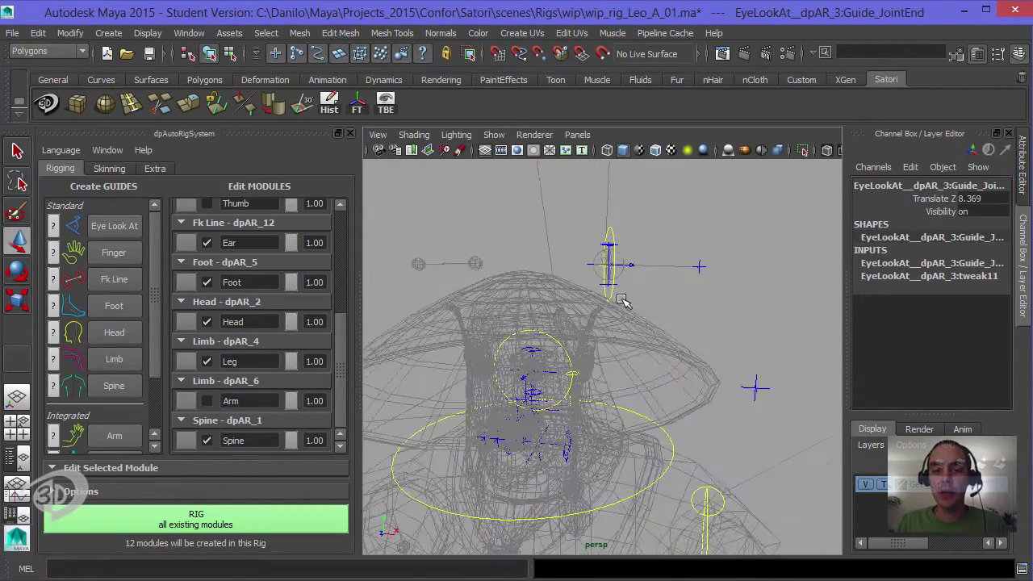
left_click(618, 289)
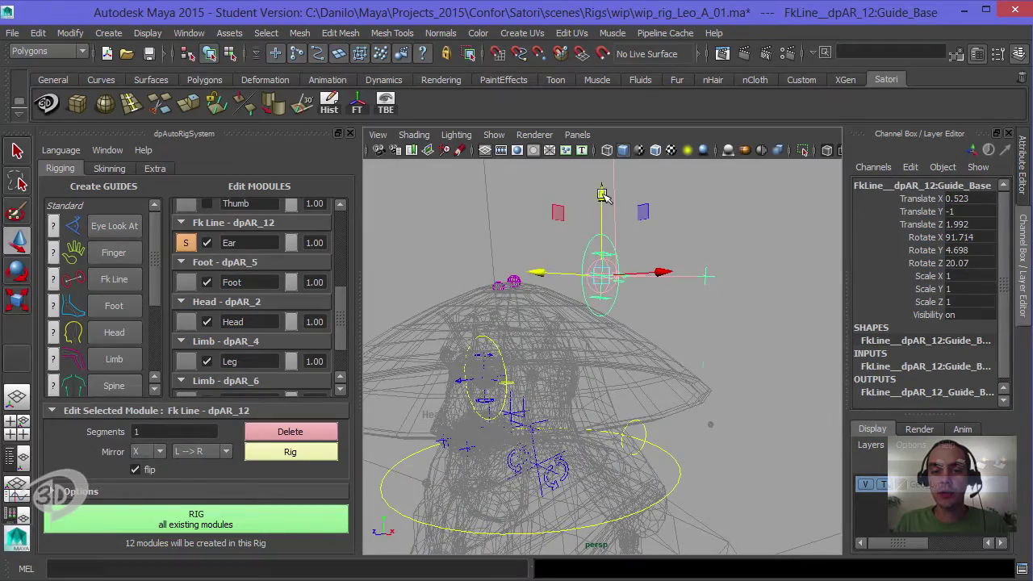
left_click_drag(581, 308, 580, 309)
middle_click_drag(661, 355, 677, 281, "alt")
scroll(676, 282, "up", 5)
left_click_drag(645, 284, 588, 288, "alt")
middle_click_drag(589, 289, 640, 290, "alt")
scroll(641, 291, "up", 3)
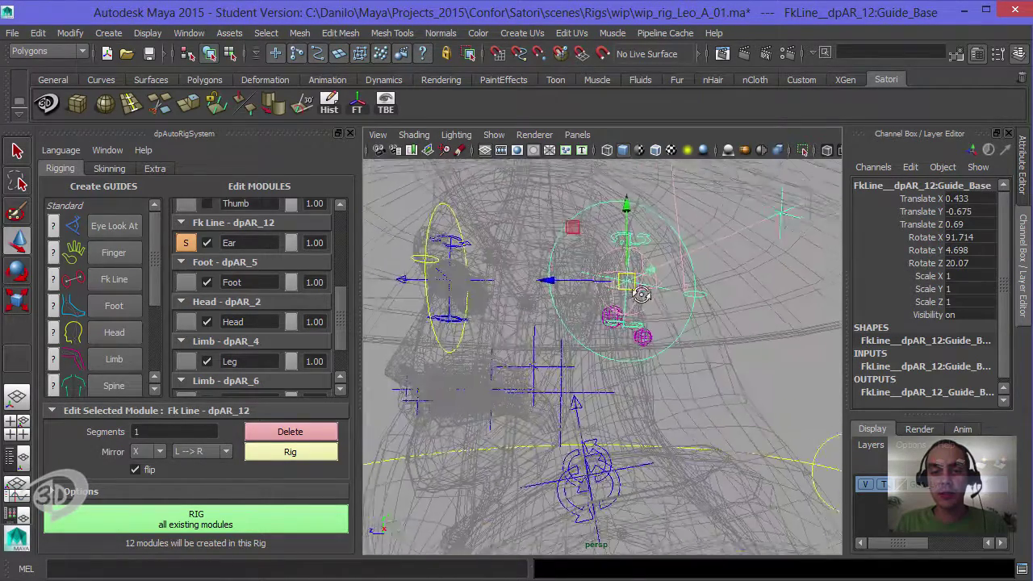
Show the geometry layer shaded and place the Ear guide's base on the modeled ear
left_click_drag(641, 290, 821, 404, "alt")
left_click(885, 485)
mouse_move(628, 303)
left_mouse_down("alt")
mouse_move(625, 311)
mouse_move(601, 299)
left_mouse_up("alt")
middle_click_drag(601, 298, 608, 373, "alt")
scroll(608, 373, "down", 5)
mouse_move(611, 373)
left_mouse_down("alt")
mouse_move(638, 406)
mouse_move(638, 358)
left_mouse_up("alt")
middle_click_drag(638, 358, 669, 356, "alt")
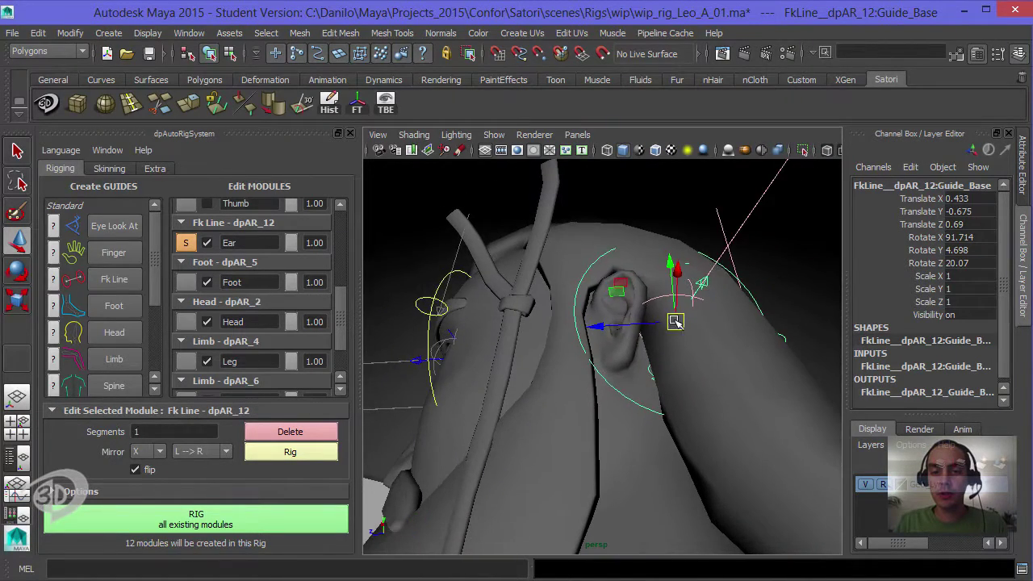
left_click_drag(675, 322, 623, 316)
Bring the Ear guide's end joint close to the ear, to about Translate Z 0.256
left_click_drag(624, 321, 603, 304, "alt")
left_click_drag(602, 304, 787, 321, "alt")
scroll(735, 288, "down", 4)
left_click(791, 320)
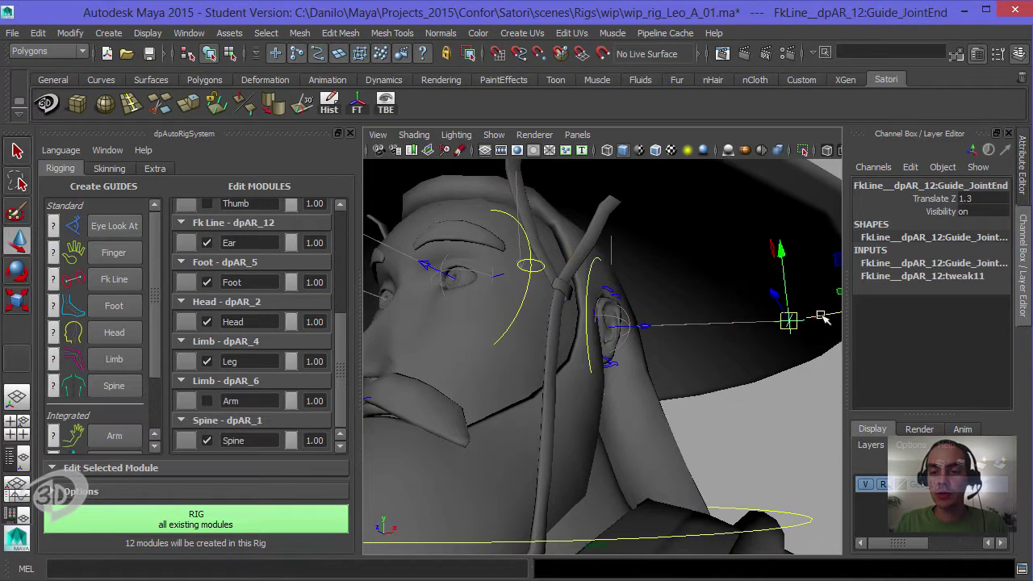
left_click_drag(787, 378, 730, 331)
left_click_drag(821, 321, 715, 324)
scroll(672, 313, "down", 5)
scroll(714, 324, "up", 5)
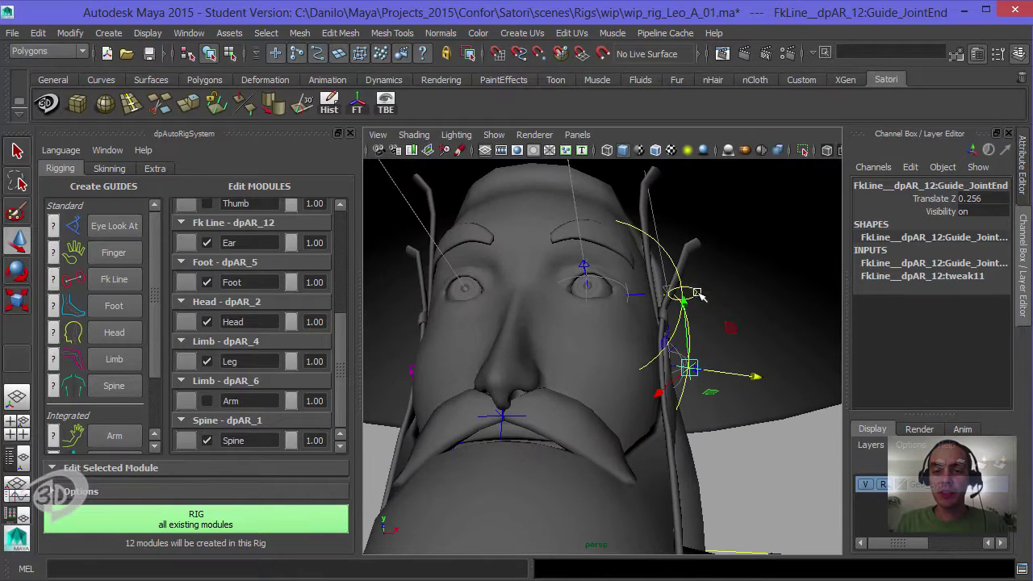
Shrink the eye guide's radius control to about Translate X 0.28 and reduce the ear guide's radius, toggling the geometry layer's visibility to reach them
left_click(683, 293)
left_click_drag(638, 293, 672, 338, "alt")
left_click(866, 485)
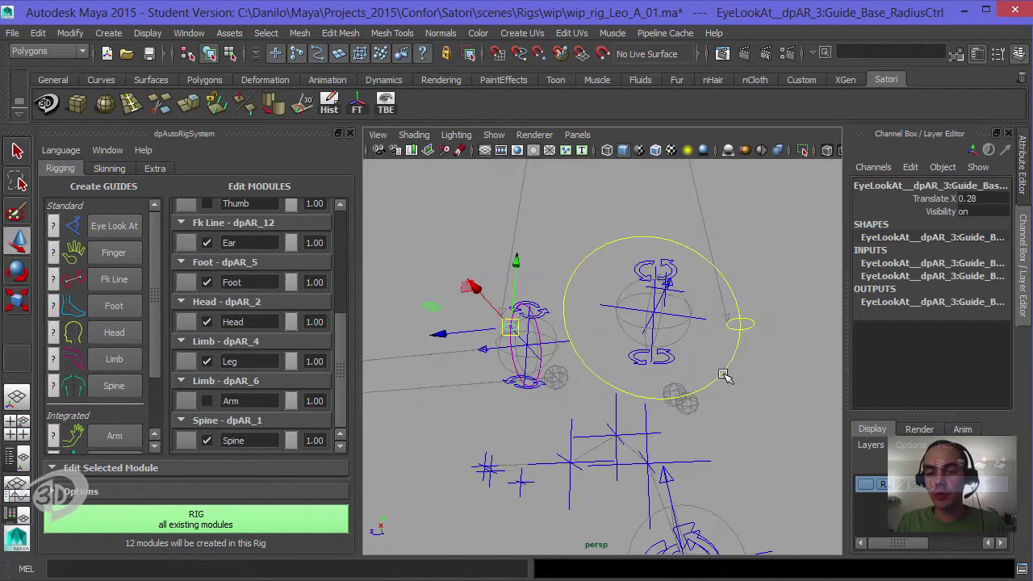
left_click(738, 308)
left_click(866, 486)
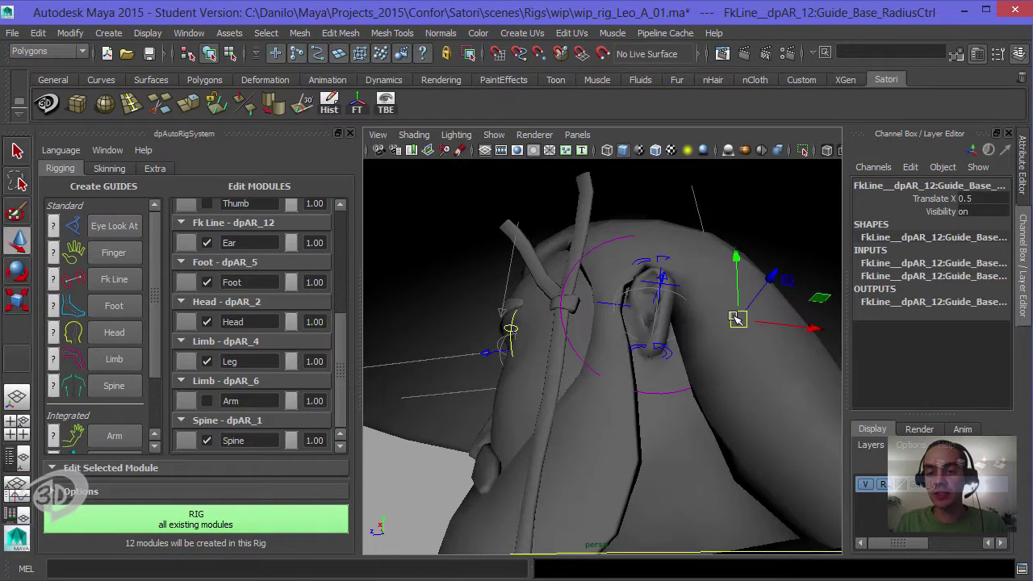
left_click_drag(704, 317, 718, 377, "alt")
Adjust the Head guide's radius control to about Translate X 1.666, deselect it and return the geometry layer to template display
left_click(733, 371)
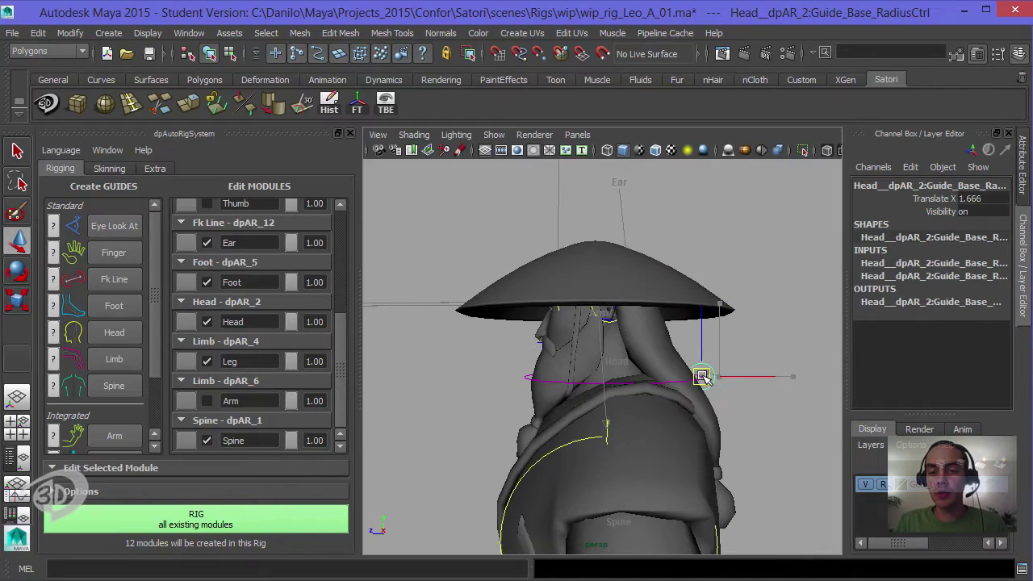
left_click(732, 336)
left_click_drag(638, 325, 699, 310, "alt")
right_click_drag(699, 309, 702, 290, "alt")
middle_click_drag(700, 277, 704, 245, "alt")
middle_click_drag(741, 373, 744, 440, "alt")
right_click_drag(744, 440, 805, 447, "alt")
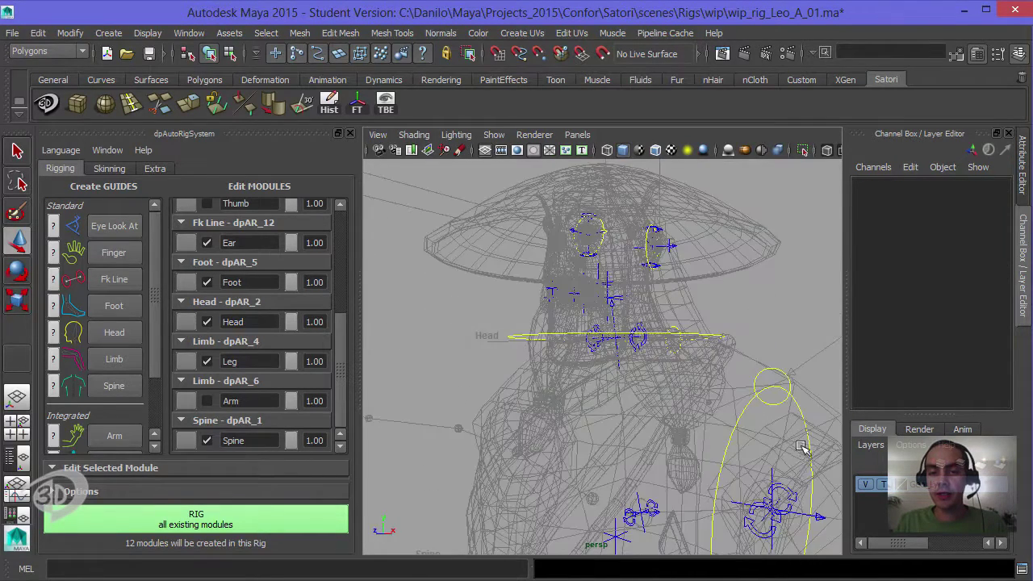
Select the Arm guide's base and raise it to the shoulder in the front view, at about Translate Y 2.475 and Translate Z 1.443
left_click_drag(670, 370, 637, 411, "alt")
right_click_drag(637, 410, 662, 420, "alt")
left_click_drag(662, 388, 645, 296, "alt")
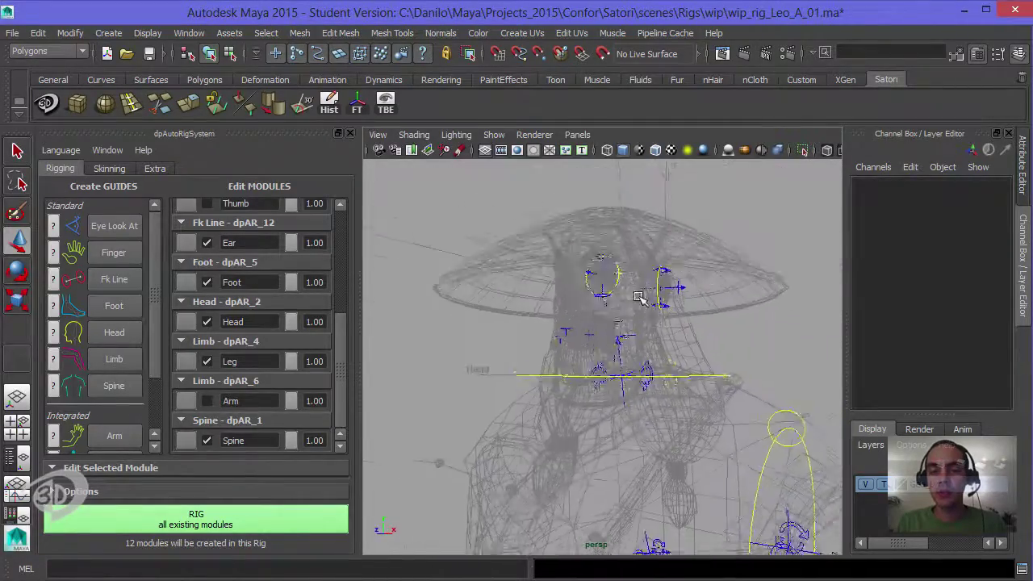
middle_click_drag(645, 296, 664, 224, "alt")
right_click_drag(686, 249, 655, 212, "alt")
left_click(654, 212)
left_click_drag(654, 212, 664, 267, "alt")
key("space")
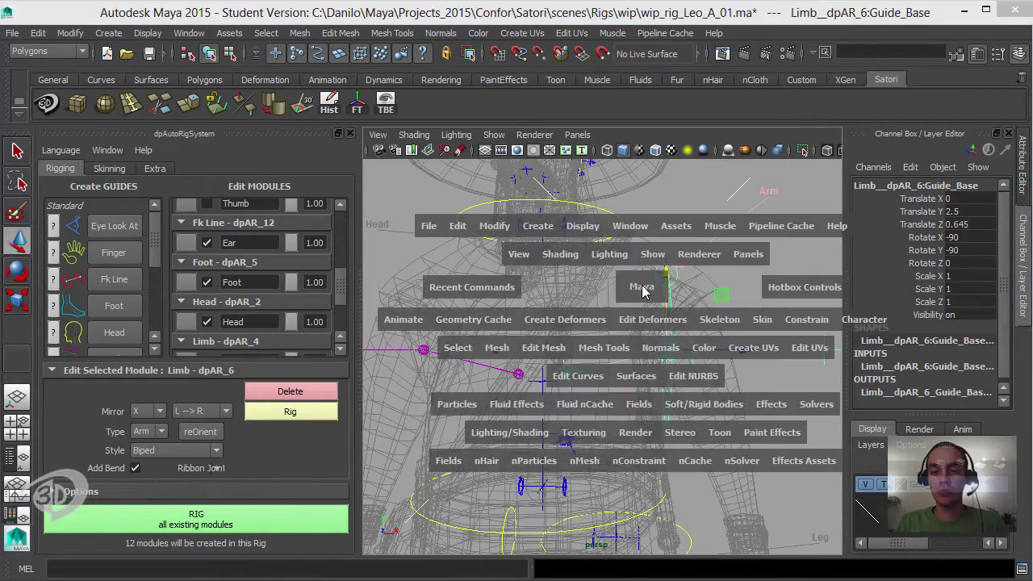
left_click(643, 322)
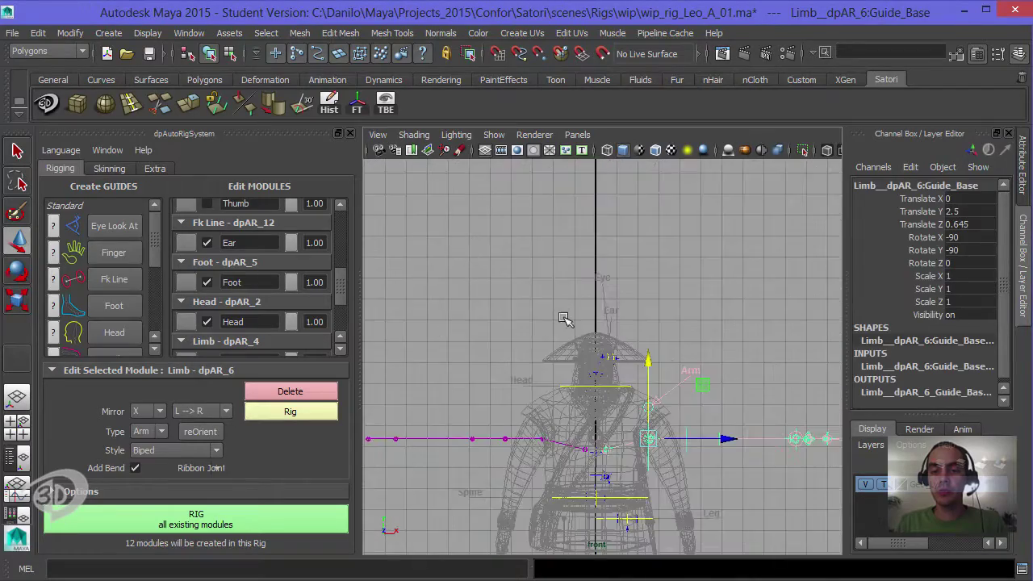
scroll(777, 319, "up", 5)
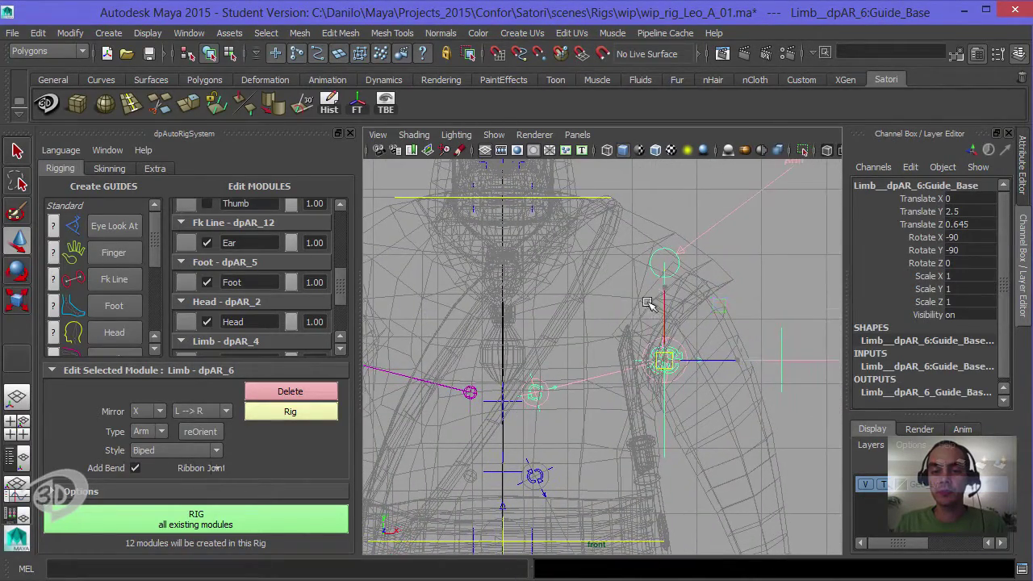
left_click_drag(646, 287, 660, 306)
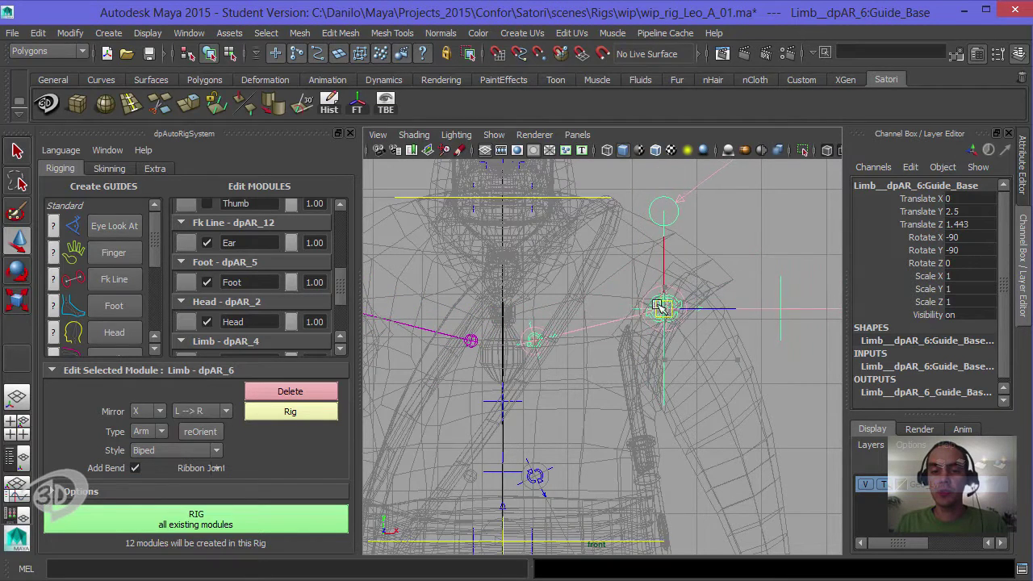
Move the arm's Guide_Before to the collarbone at about Translate X 0.333 and Translate Z -2.073, and rotate it to about Rotate Y -9.578
left_click(542, 339)
scroll(526, 286, "down", 3)
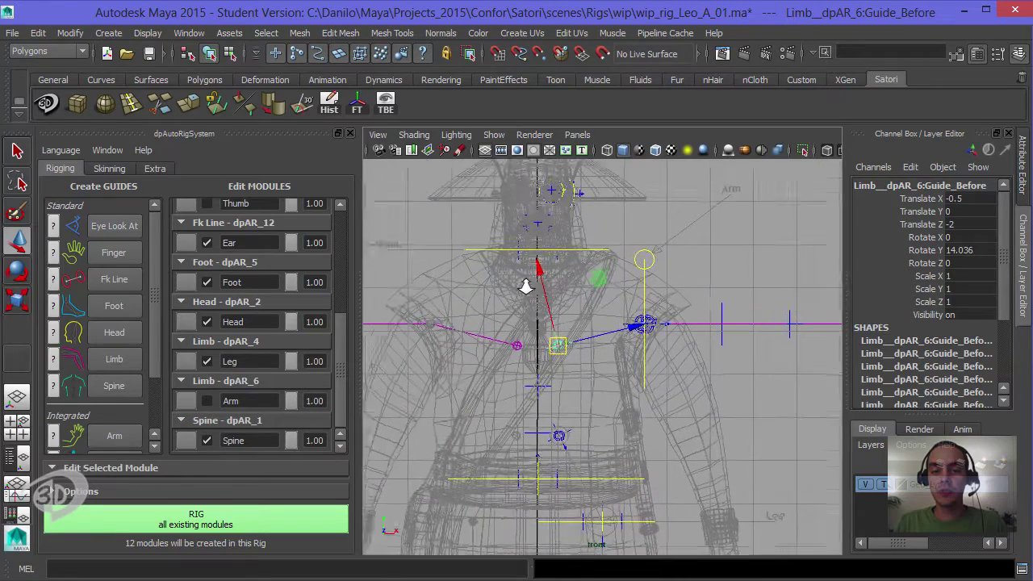
scroll(525, 286, "up", 2)
left_click_drag(526, 287, 542, 289, "alt")
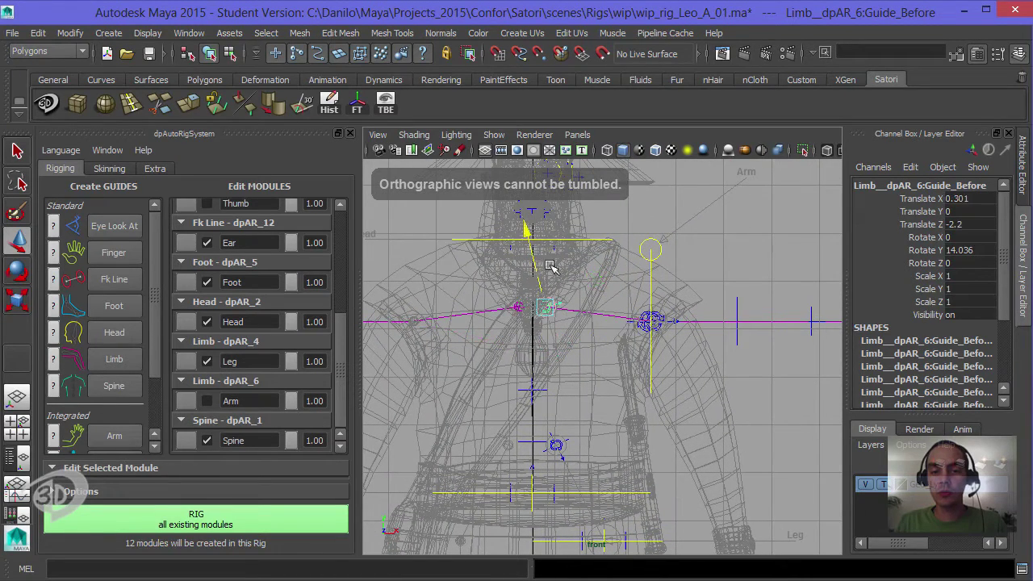
key("e")
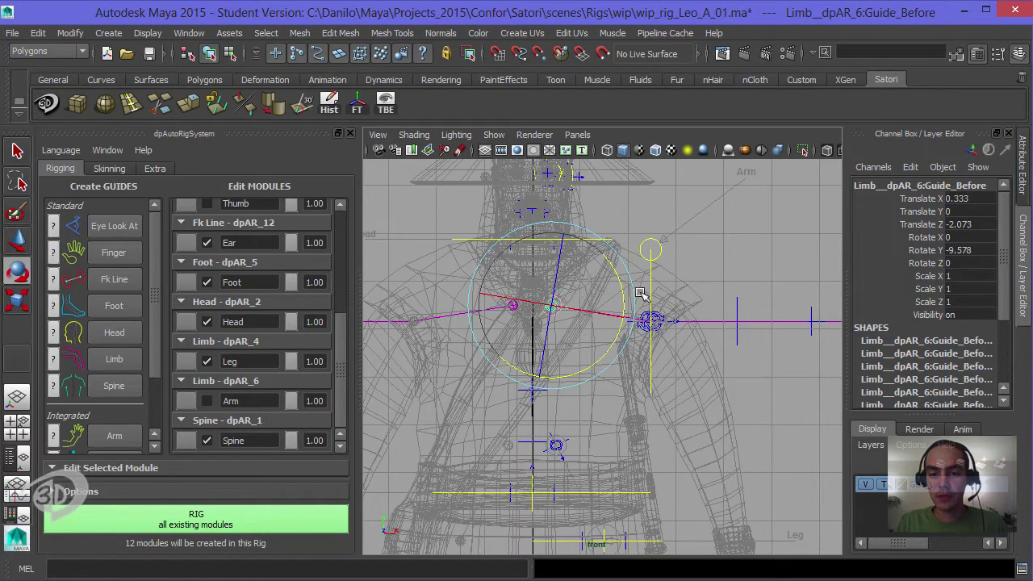
middle_click_drag(640, 295, 575, 268, "alt")
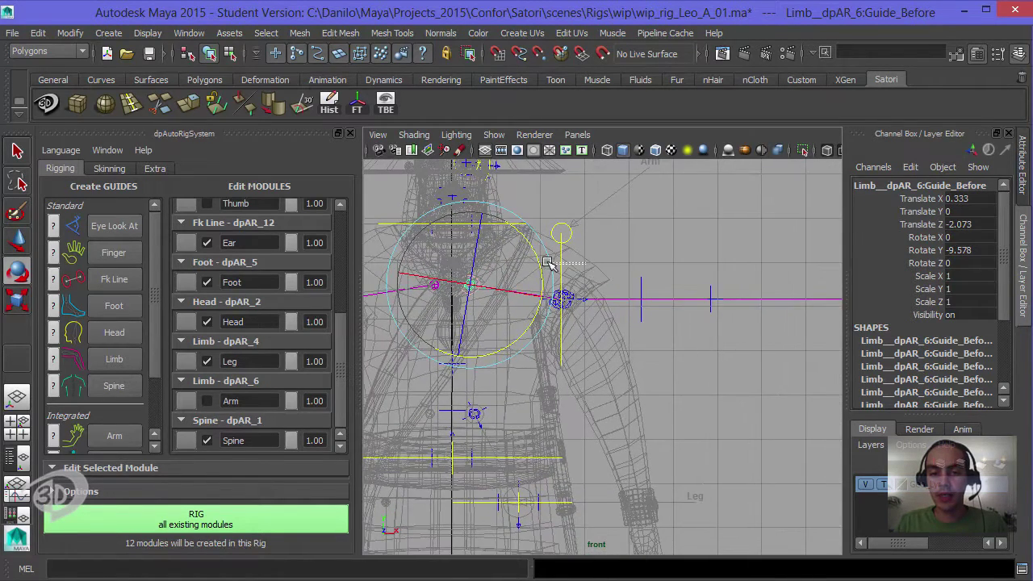
Select the Arm guide's base and rotate it to about Rotate Y -156.501 so the guide follows the model's lowered arm
left_click(482, 299)
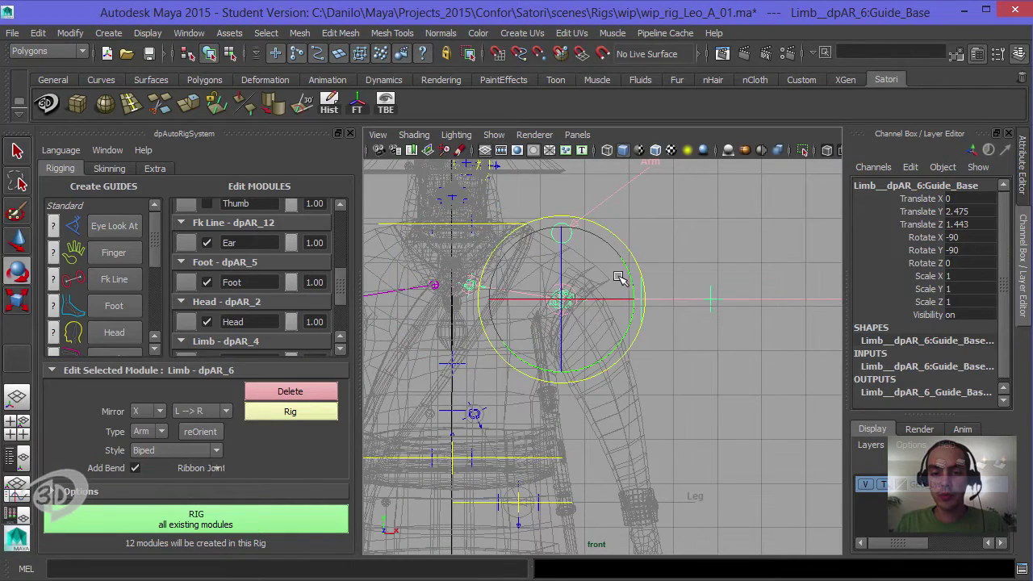
right_click_drag(619, 279, 662, 285, "alt")
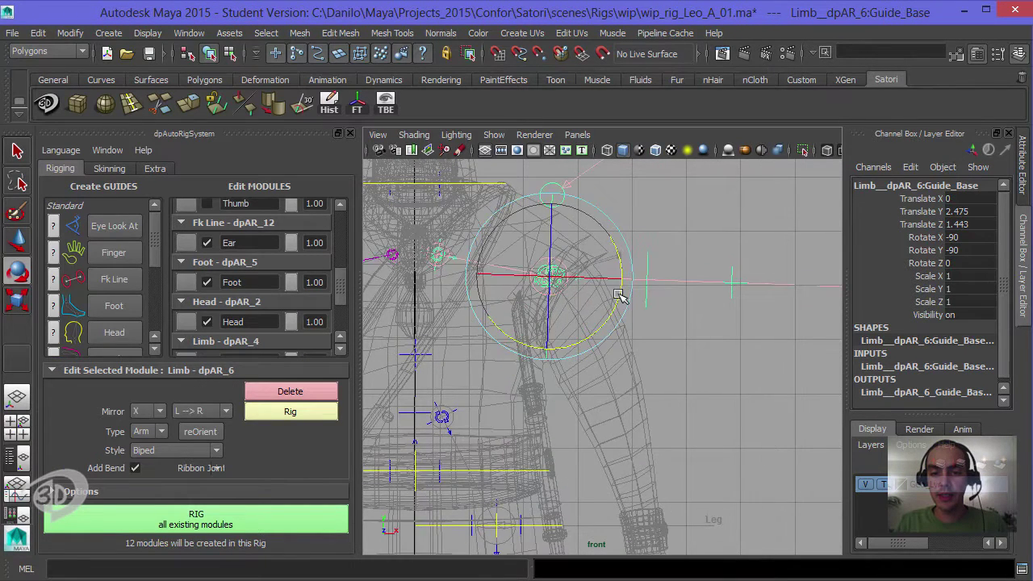
left_click_drag(619, 296, 605, 341)
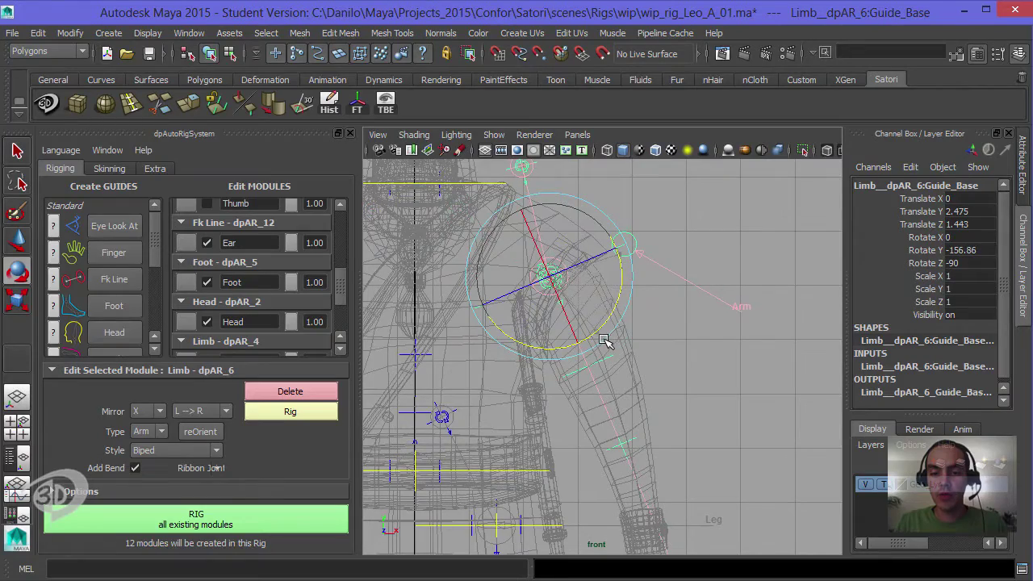
middle_click_drag(609, 304, 602, 245, "alt")
mouse_move(602, 245)
right_mouse_down("alt")
mouse_move(567, 269)
mouse_move(608, 261)
right_mouse_up("alt")
middle_click_drag(609, 260, 638, 269, "alt")
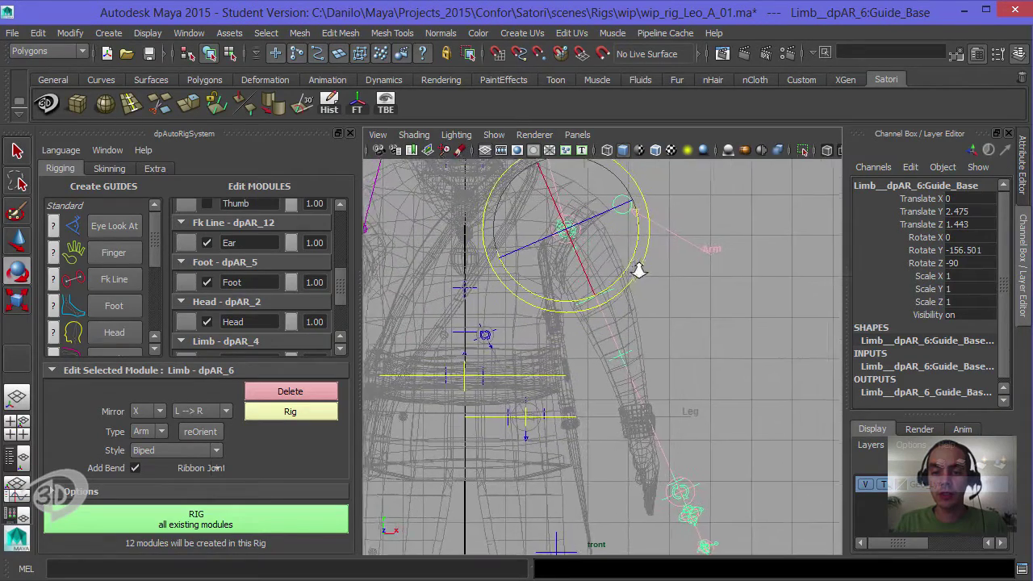
Fit the arm's Guide_Extrem to the wrist at about Translate X -0.366 and Translate Z 5.49, and rotate it to about Rotate Y -10.263
right_click_drag(639, 270, 631, 273, "alt")
middle_click_drag(642, 327, 634, 307, "alt")
right_click_drag(635, 308, 620, 342, "alt")
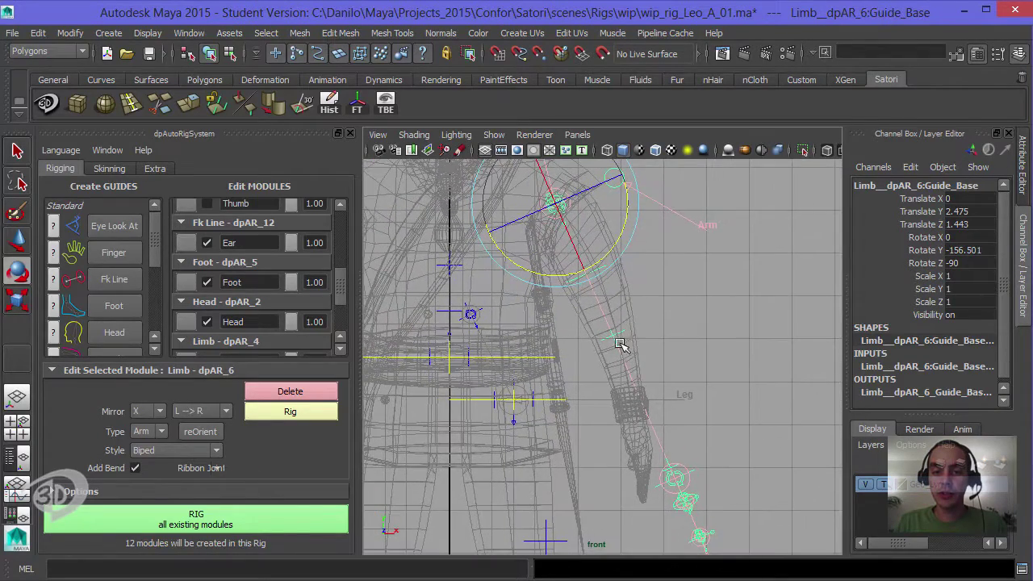
left_click(685, 477)
key("w")
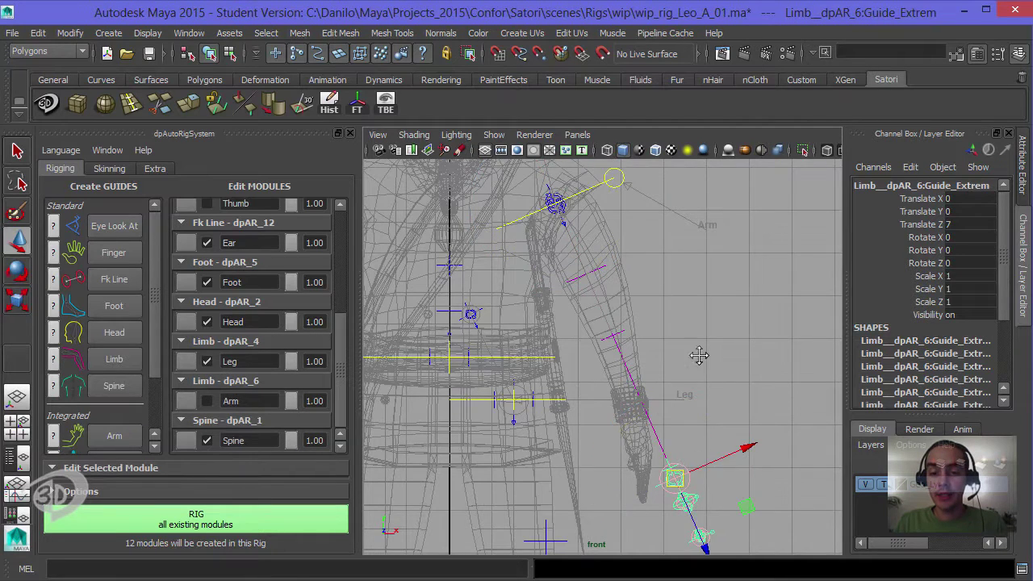
middle_click_drag(693, 475, 692, 400, "alt")
middle_click_drag(697, 483, 669, 403)
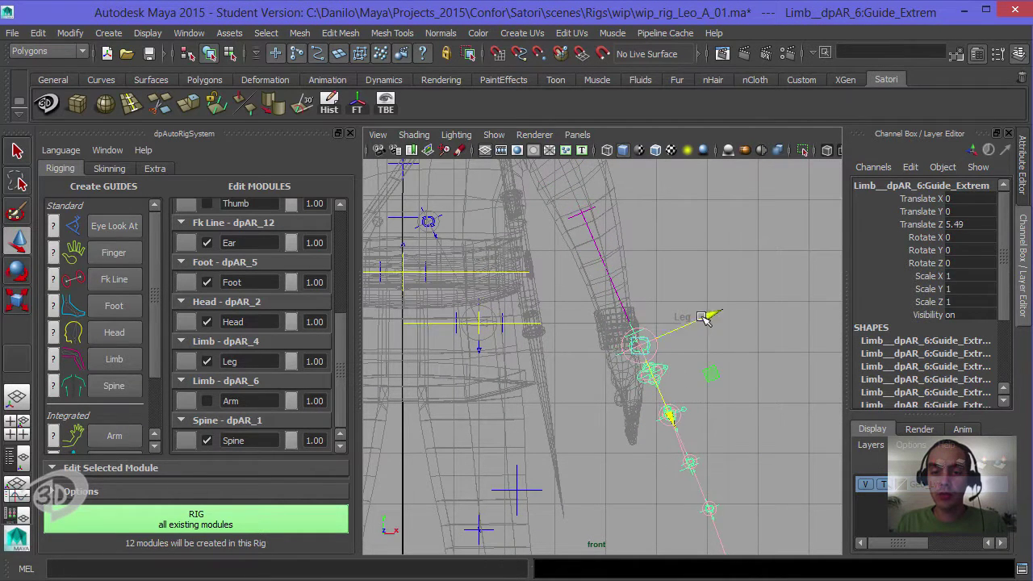
left_click_drag(710, 314, 683, 369)
key("e")
scroll(738, 342, "up", 3)
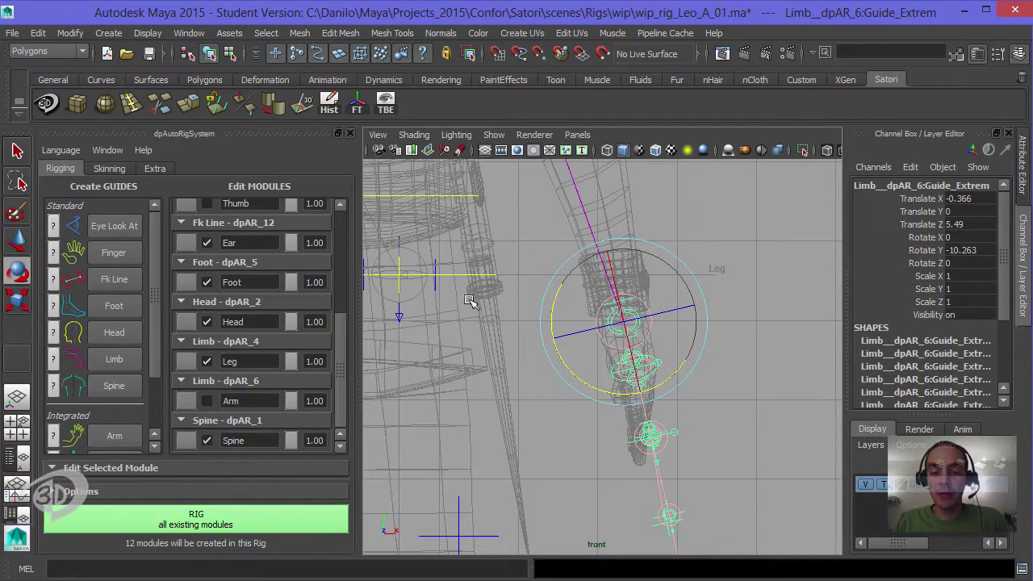
Examine the arm guide's elbow placement in the perspective view, selecting Guide_Corner and then clearing the selection
middle_click_drag(637, 282, 641, 324, "alt")
scroll(604, 348, "down", 4)
left_click_drag(604, 347, 629, 314, "alt")
key("space")
left_click_drag(626, 316, 683, 351, "alt")
left_click(636, 354)
left_click(645, 348)
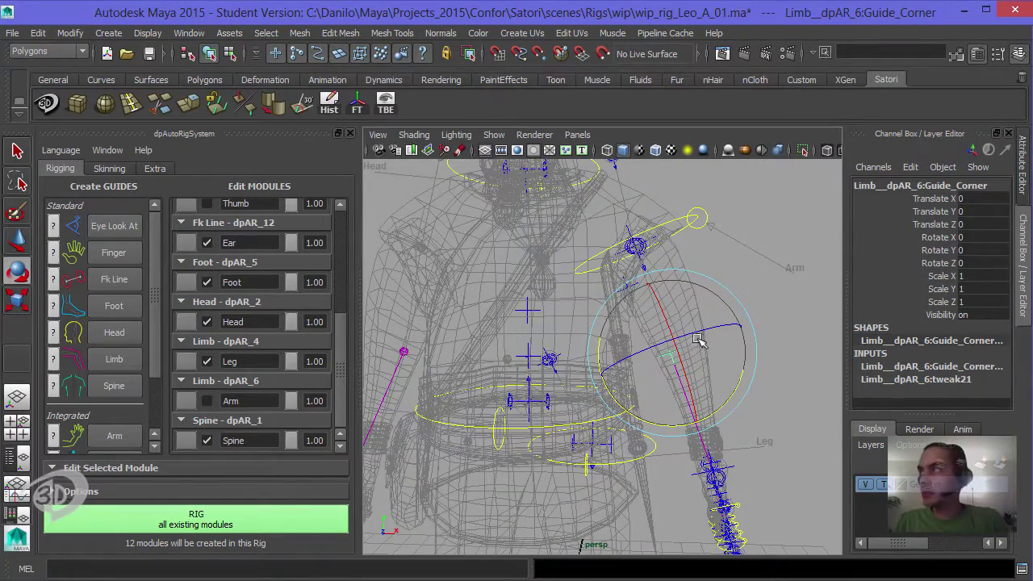
key("w")
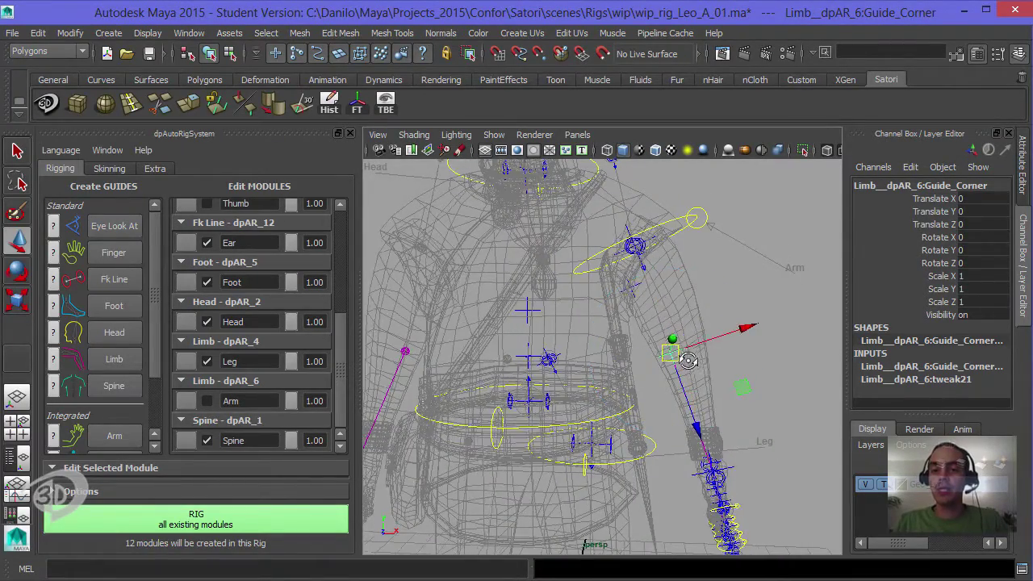
left_click_drag(669, 351, 684, 321, "alt")
left_click(699, 315)
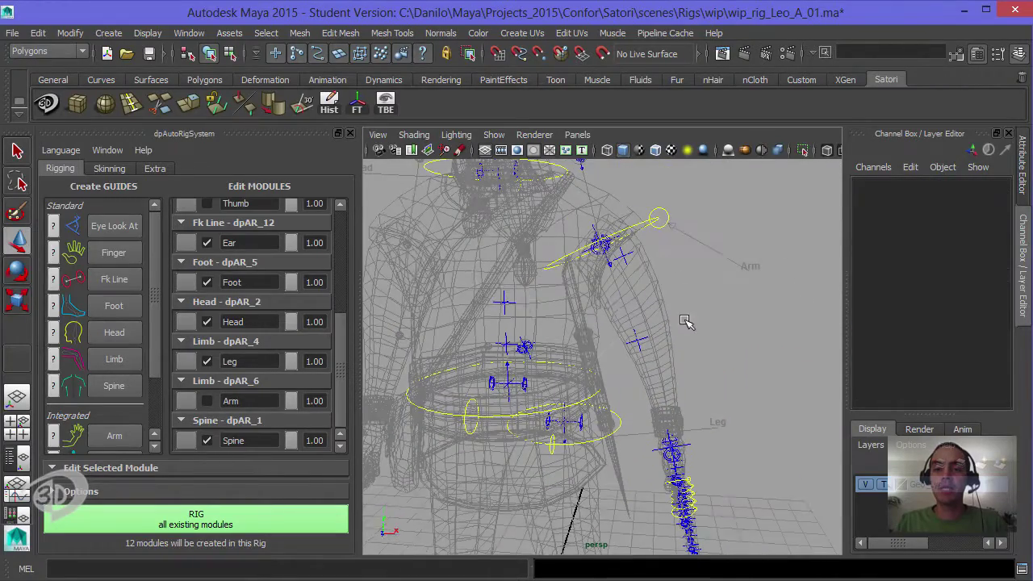
Move the arm's Guide_Before back to the collarbone at about Translate X -1.729 and Translate Z -1.374, and rotate it slightly
left_click(661, 216)
middle_click_drag(634, 264, 665, 373, "alt")
scroll(665, 373, "up", 2)
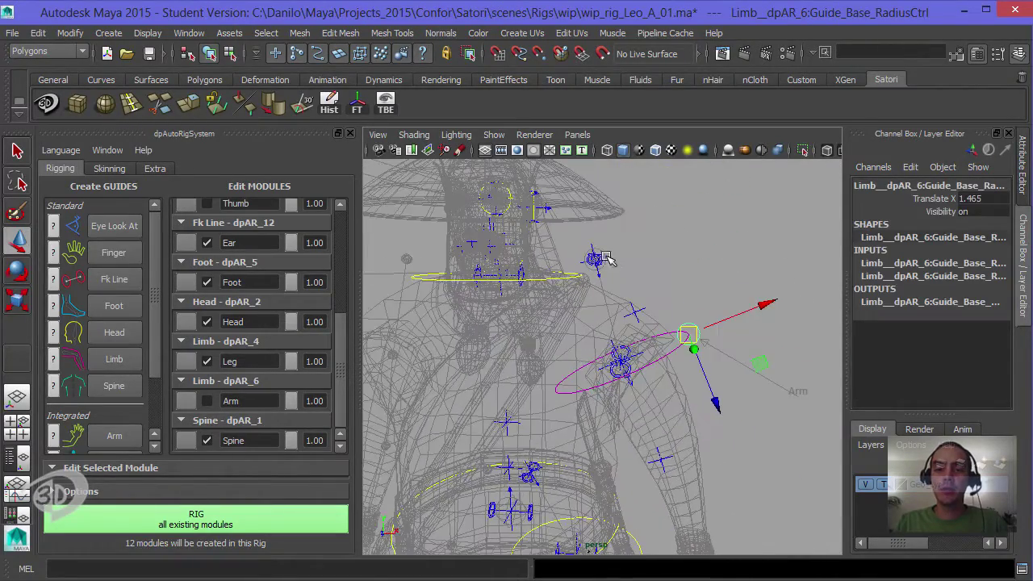
left_click(600, 256)
left_click_drag(661, 236, 546, 339)
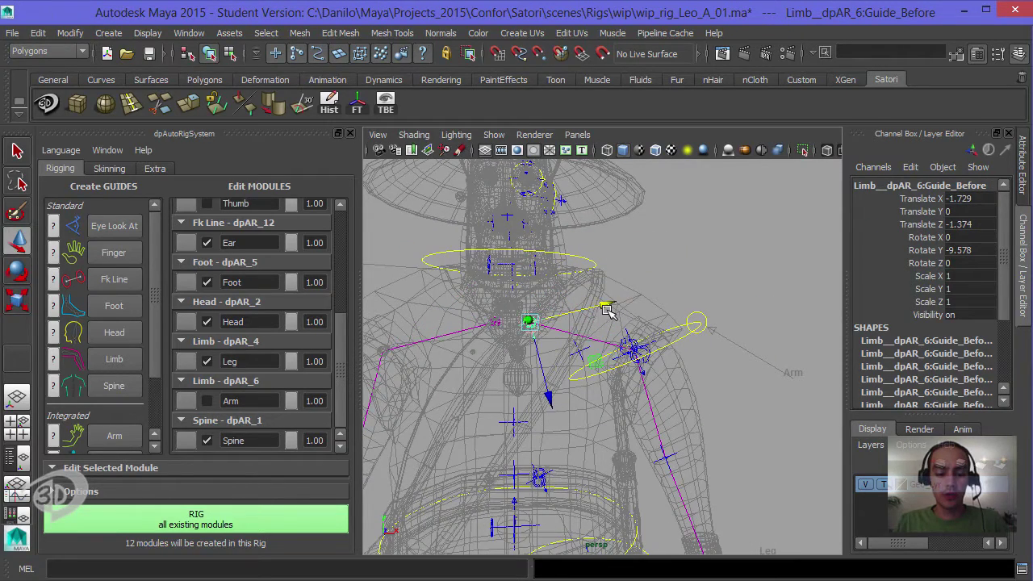
key("e")
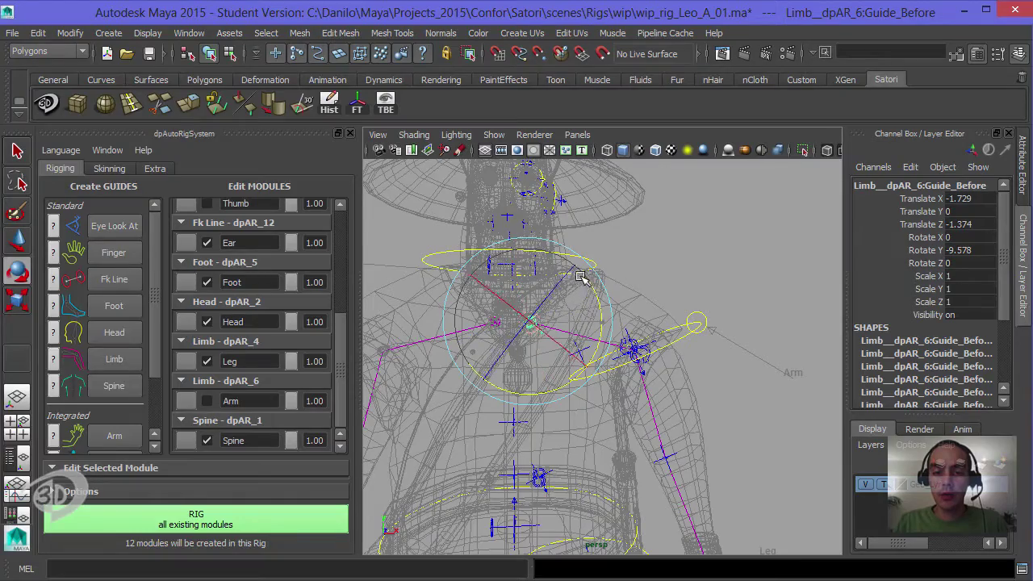
left_click_drag(590, 260, 591, 262)
Align the wrist's Guide_Extrem in depth at about Translate Y -0.502 and rotate it to about Rotate X -14.565
left_click_drag(591, 261, 568, 353, "alt")
scroll(530, 324, "up", 3)
scroll(662, 254, "down", 4)
left_click(706, 268)
scroll(705, 267, "down", 4)
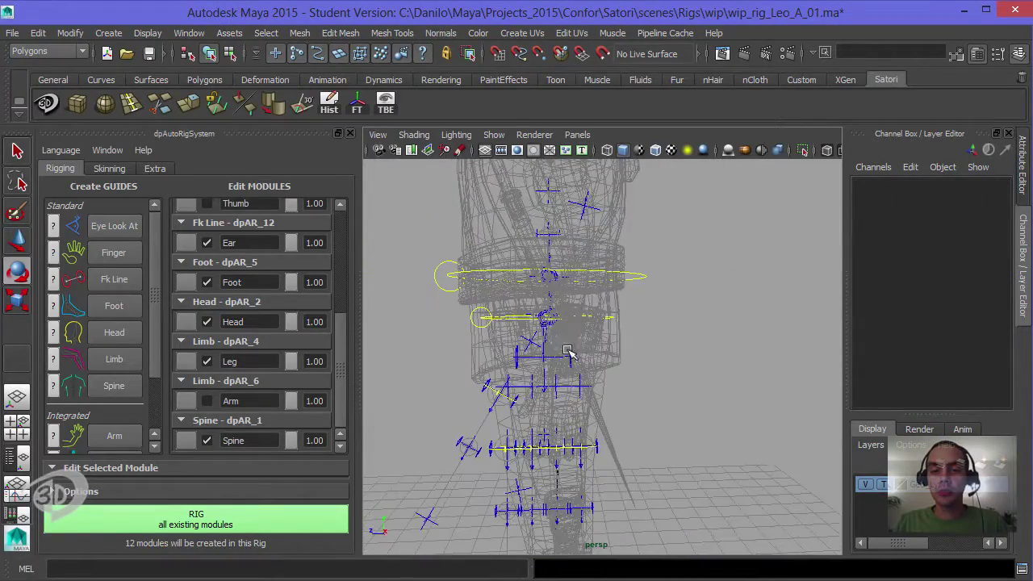
key("ctrl+z")
left_click_drag(601, 295, 630, 312, "alt")
key("w")
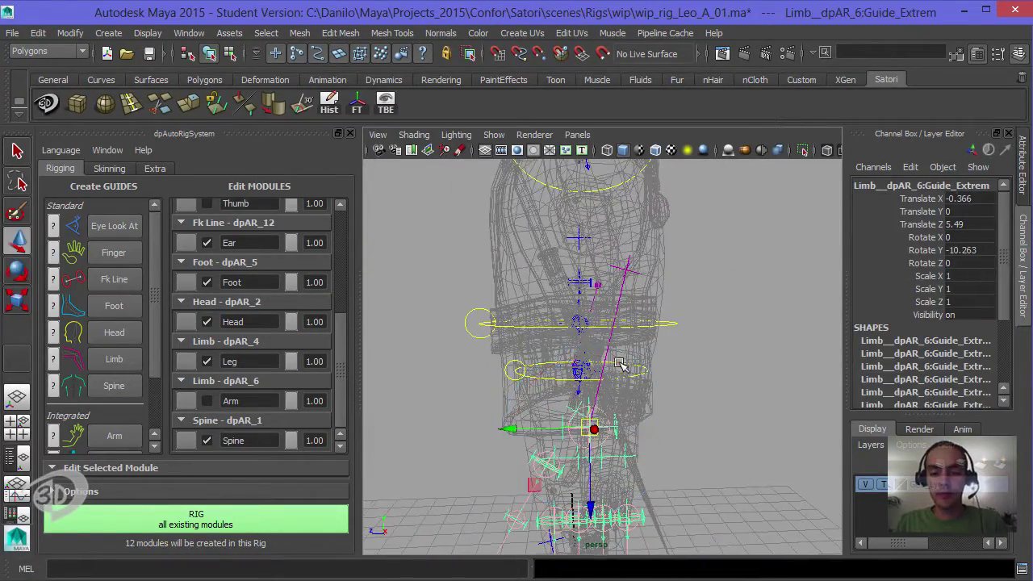
left_click_drag(622, 366, 654, 358, "alt")
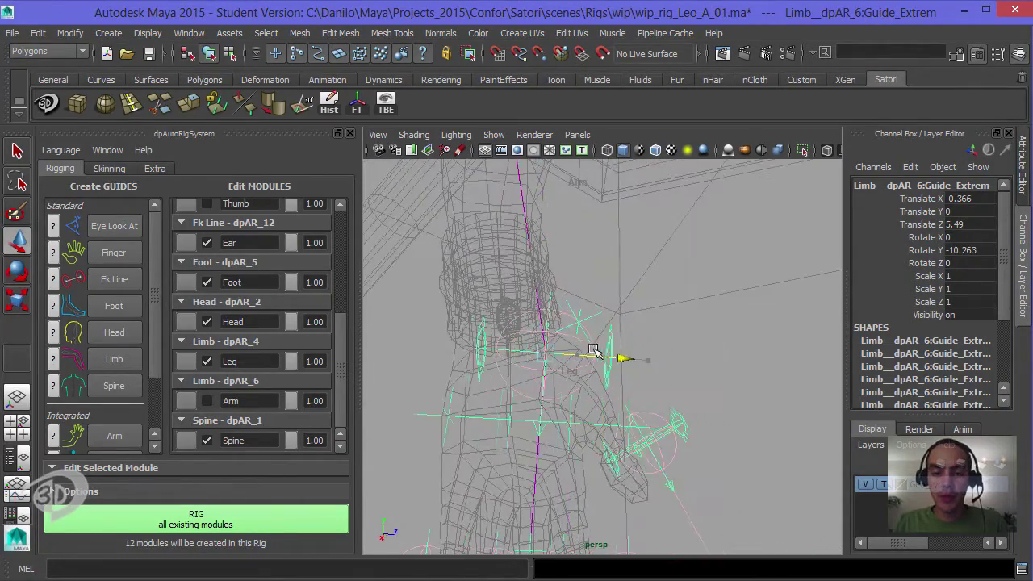
left_click_drag(582, 349, 637, 307, "alt")
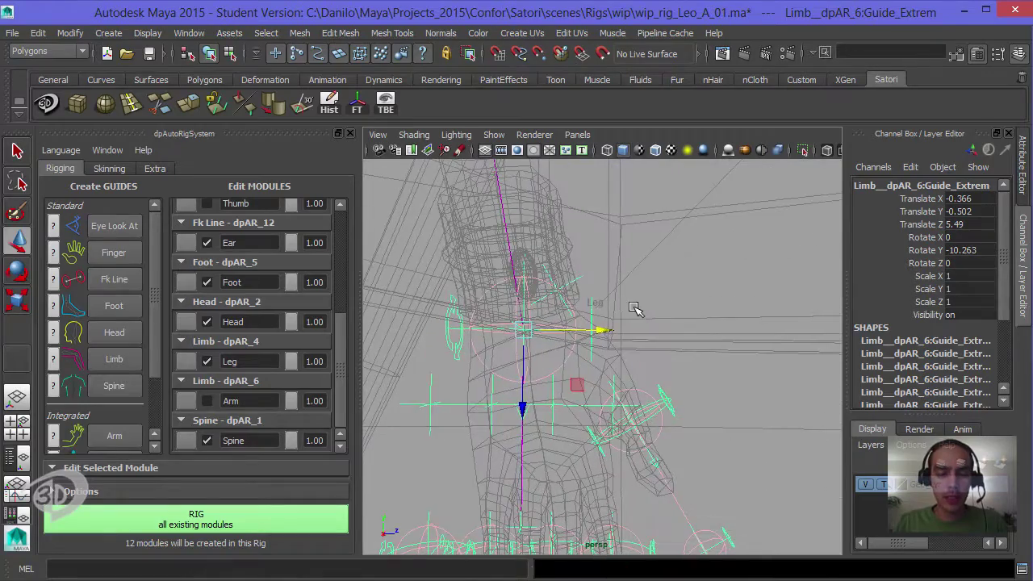
key("e")
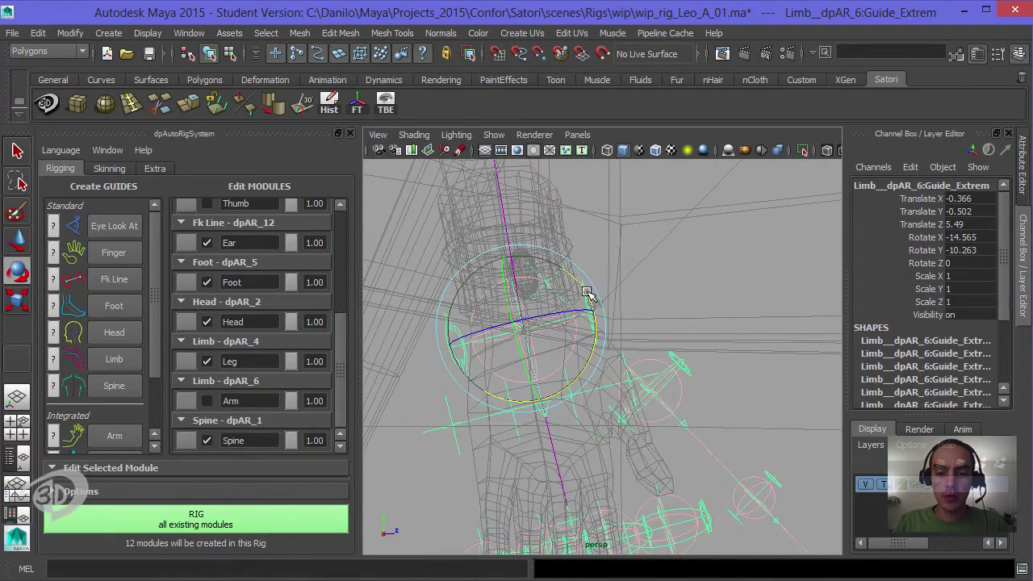
Select the arm's Guide_Corner and offset it at the elbow to about Translate Y 0.273
left_click_drag(651, 292, 646, 326, "alt")
left_click(639, 341)
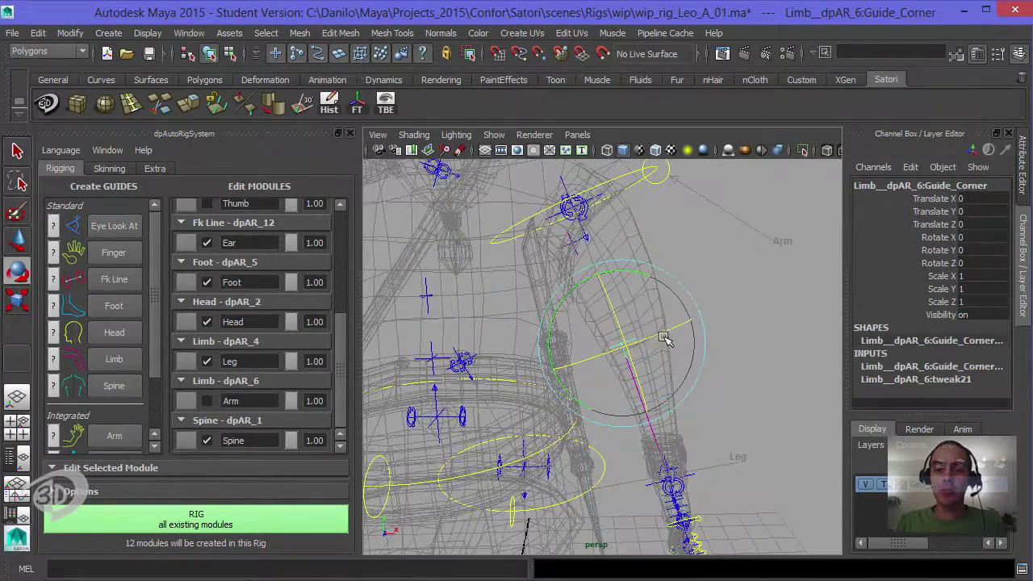
key("f")
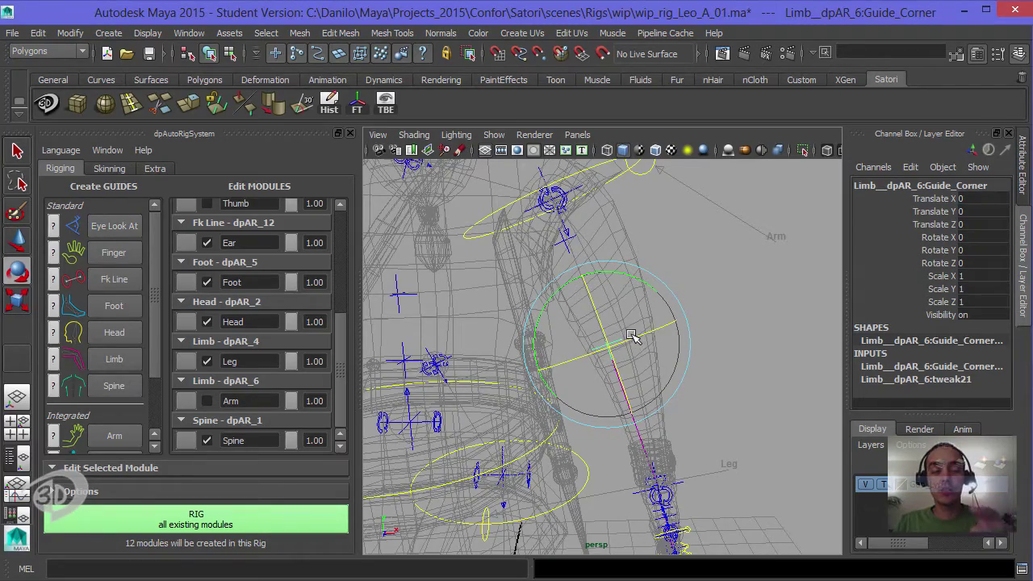
left_click_drag(687, 327, 515, 325, "alt")
key("w")
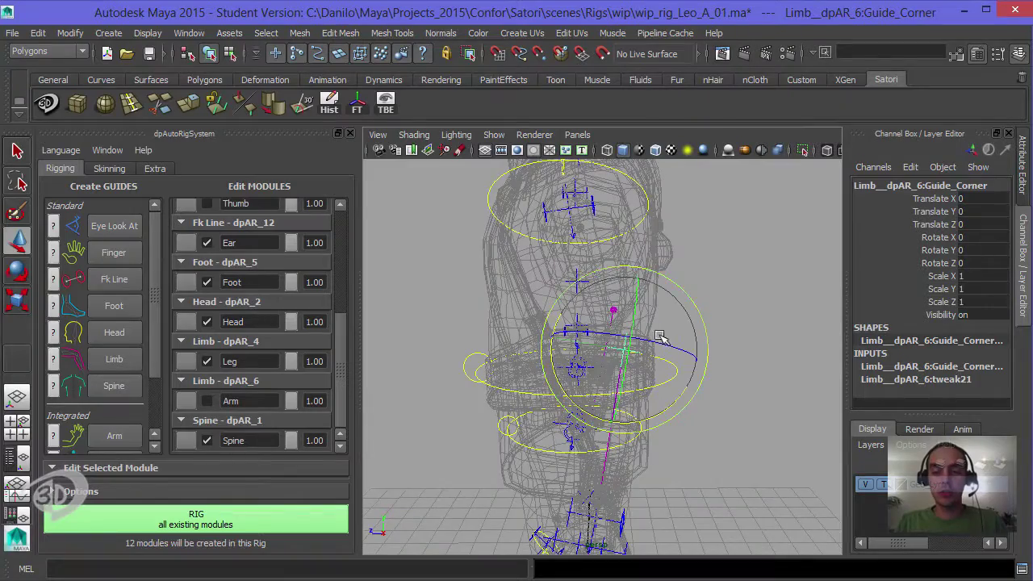
left_click_drag(662, 338, 565, 226, "alt")
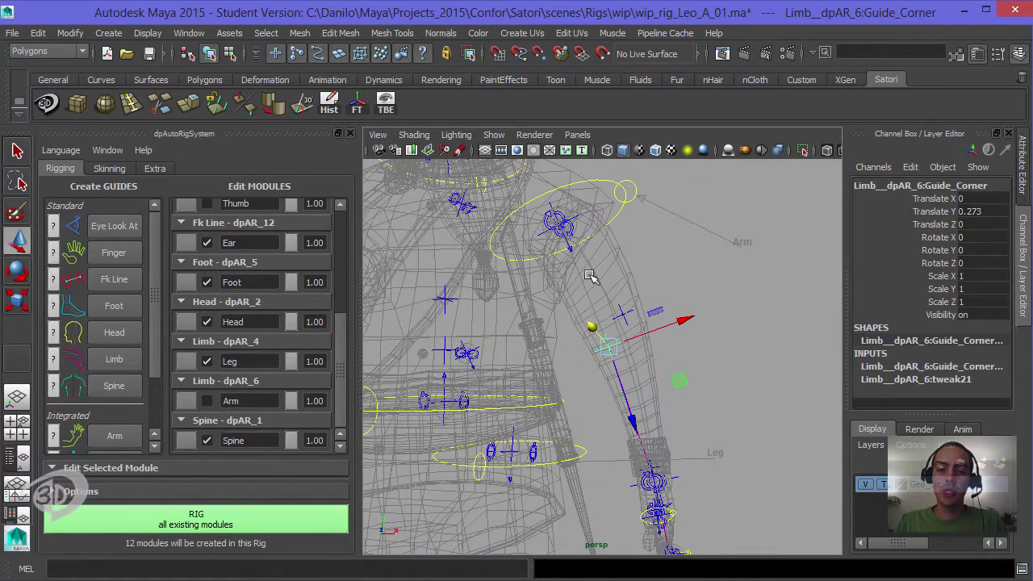
Check the elbow from the front and side, rotate Guide_Corner to about Rotate X 5.542, and deselect it
mouse_move(615, 300)
left_mouse_down("alt")
mouse_move(664, 369)
mouse_move(598, 296)
left_mouse_up("alt")
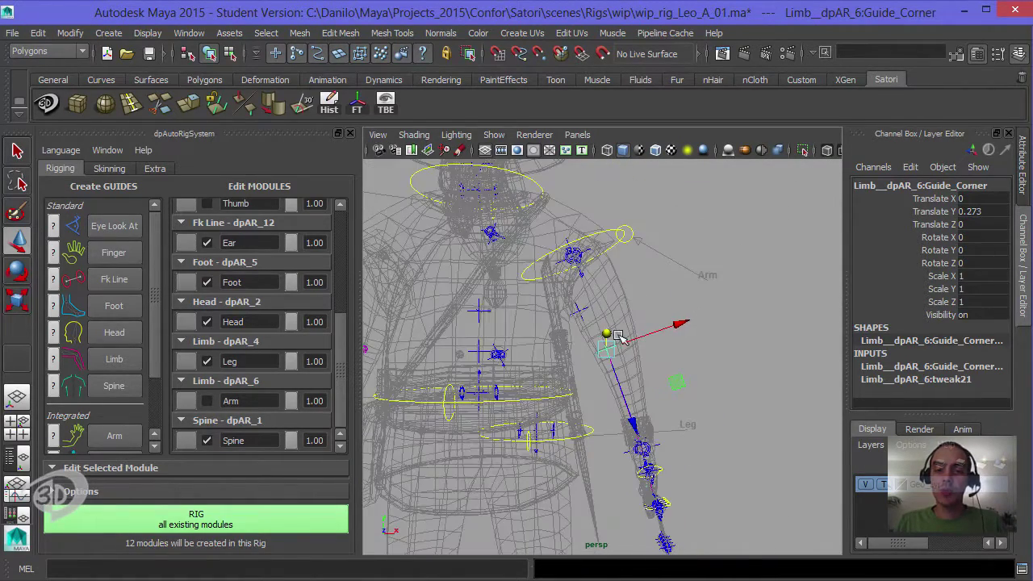
left_click_drag(660, 369, 646, 368, "alt")
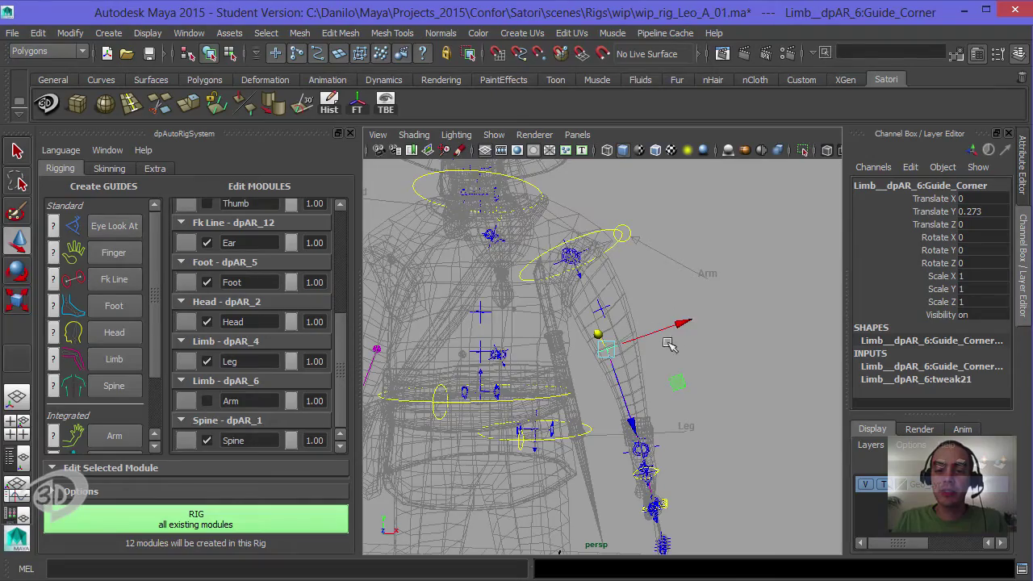
left_click_drag(670, 345, 601, 299, "alt")
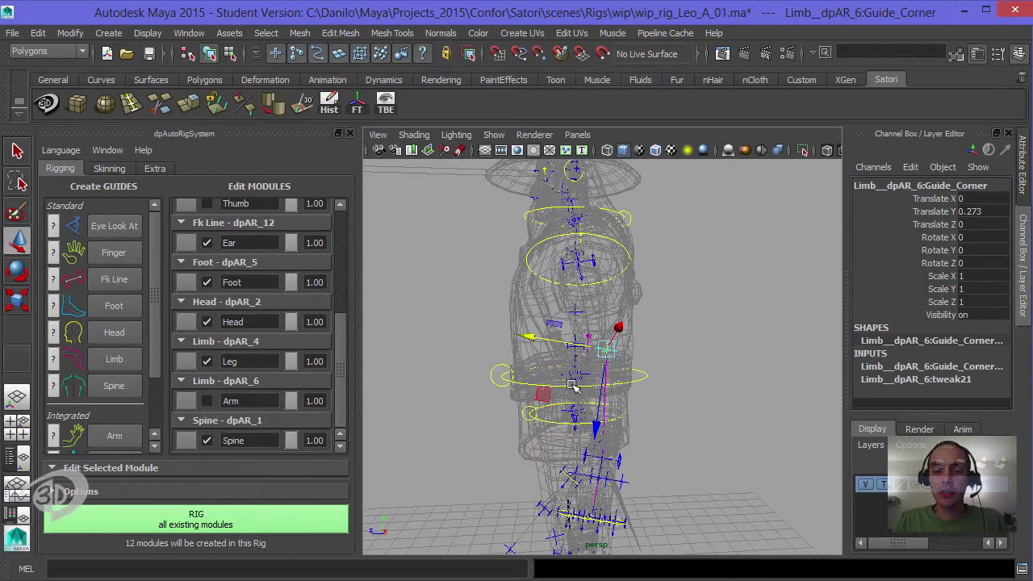
key("f")
left_click_drag(651, 356, 654, 389, "alt")
key("e")
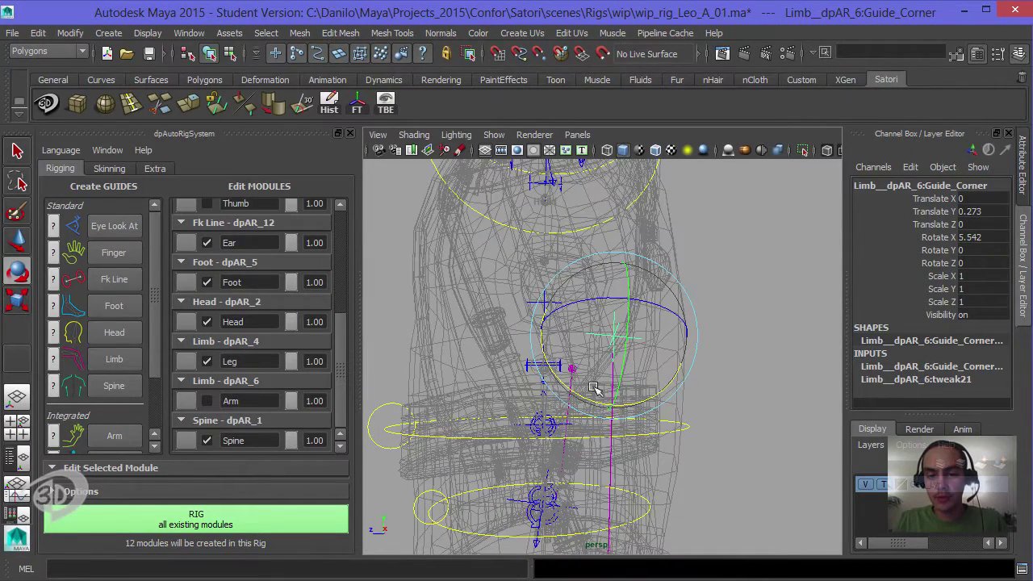
left_click_drag(594, 388, 701, 360, "alt")
left_click(703, 360)
Select the Thumb guide's base and move it to about Translate X -0.069, Translate Y 0.506 and Translate Z 0.547
right_click_drag(705, 360, 653, 333, "alt")
left_click_drag(654, 333, 583, 267, "alt")
left_click(583, 301)
key("w")
left_click_drag(582, 267, 519, 305, "alt")
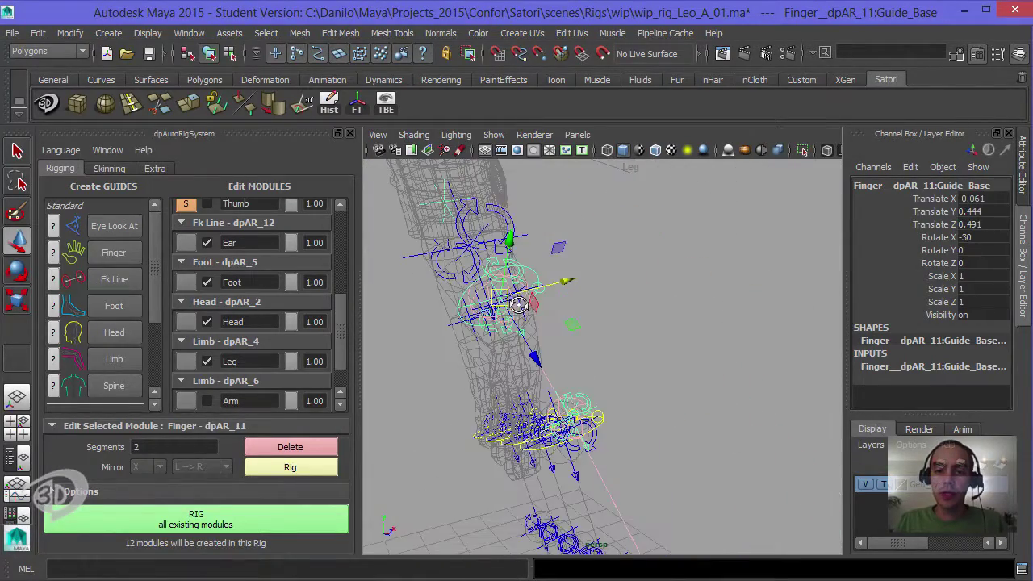
left_click_drag(619, 301, 740, 272, "alt")
key("w")
right_click_drag(653, 296, 704, 288, "alt")
middle_click_drag(704, 289, 670, 312, "alt")
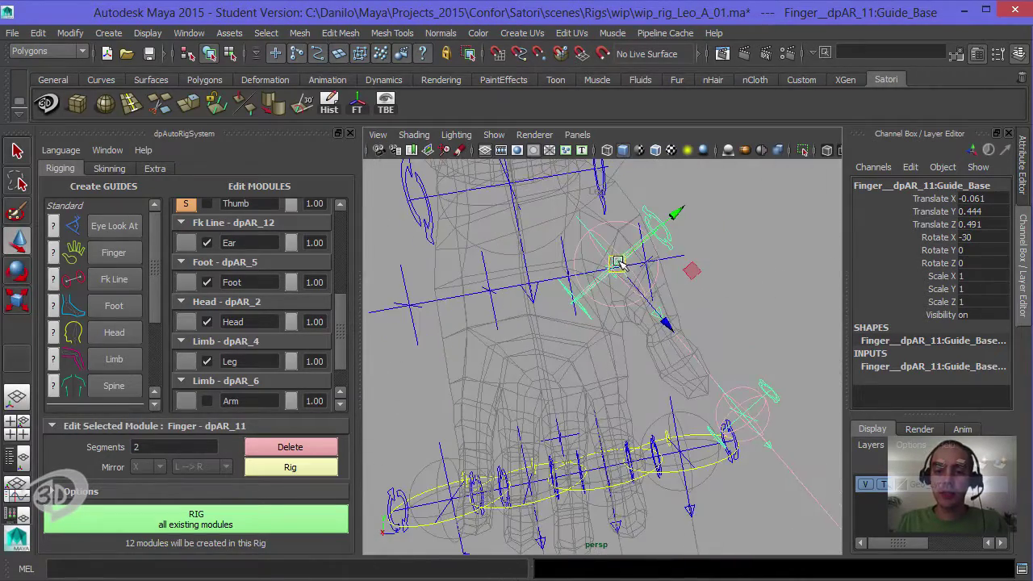
left_click_drag(617, 264, 573, 275)
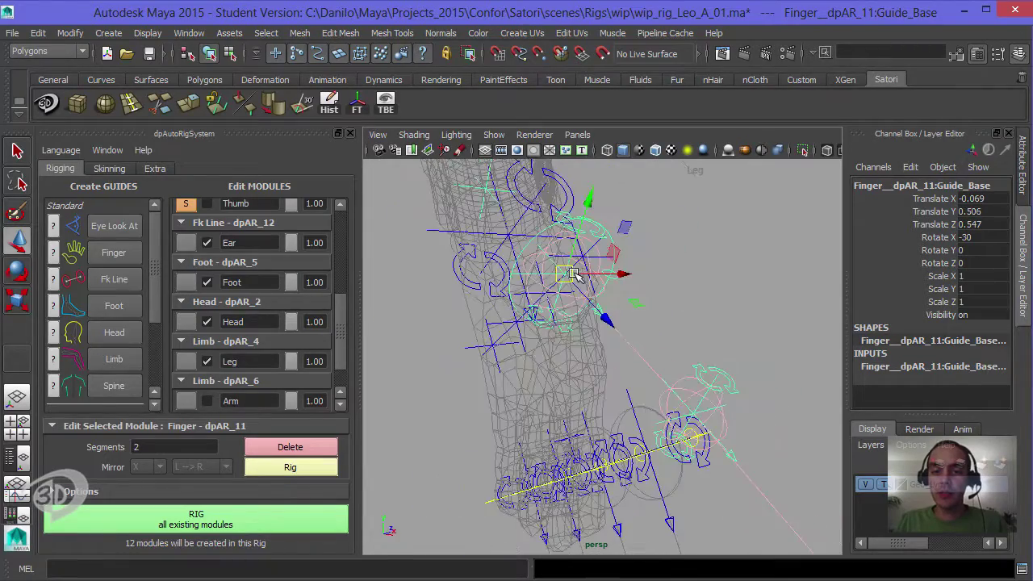
Move the thumb's Guide_JointLoc0 closer to the thumb base, at about Translate Z -0.445
left_click_drag(622, 321, 593, 302, "alt")
left_click(576, 286)
scroll(588, 302, "up", 2)
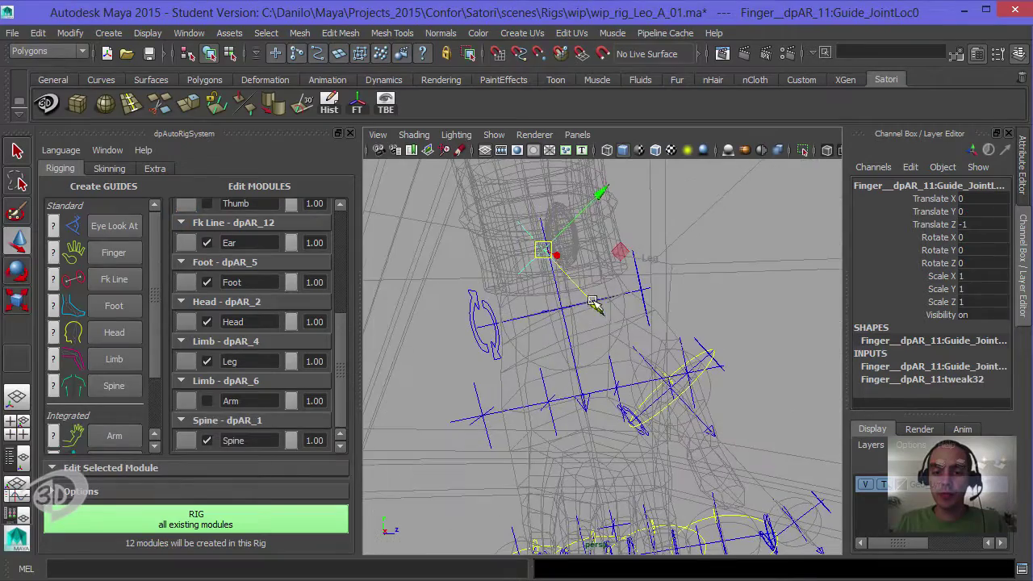
left_click_drag(670, 369, 669, 369)
mouse_move(669, 369)
left_mouse_down("alt")
mouse_move(536, 367)
mouse_move(654, 367)
left_mouse_up("alt")
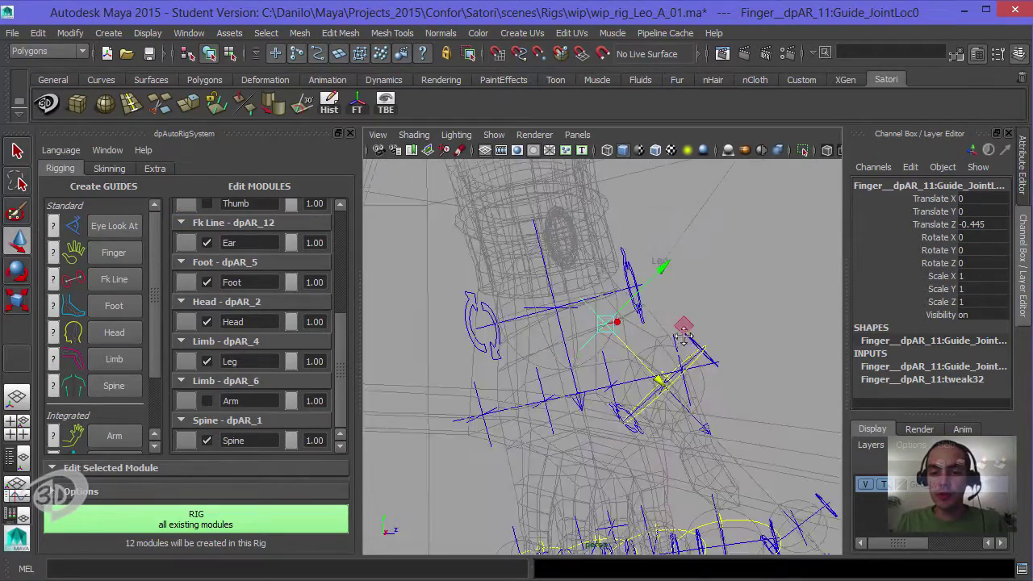
Move the thumb's Guide_JointLoc2 onto the model's thumb joint at about Translate X 0.012, Translate Y -0.062 and Translate Z 0.313
middle_click_drag(739, 419, 696, 290, "alt")
left_click(761, 361)
middle_click_drag(761, 361, 714, 311, "alt")
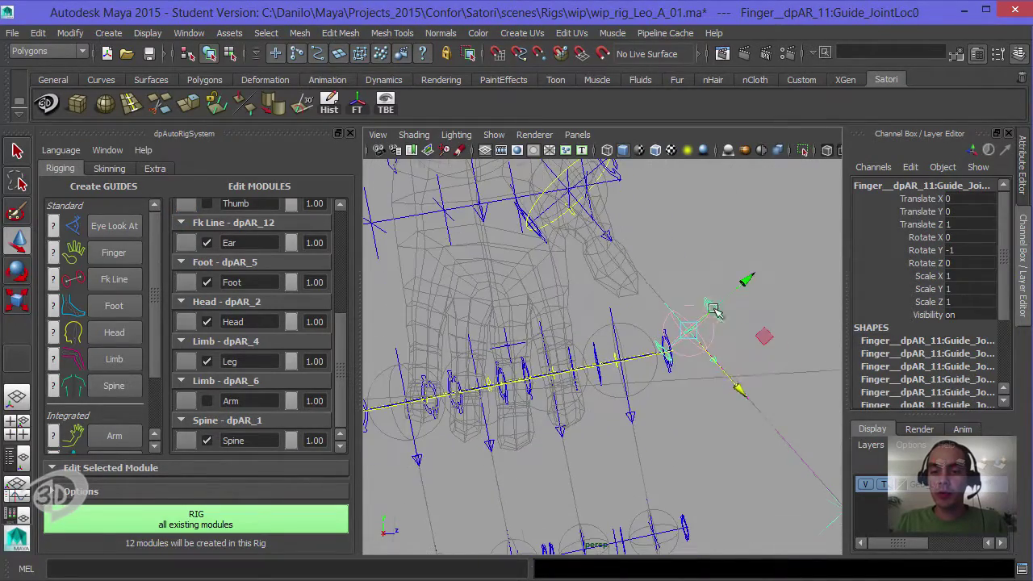
left_click_drag(736, 386, 636, 289)
right_click_drag(636, 290, 627, 307, "alt")
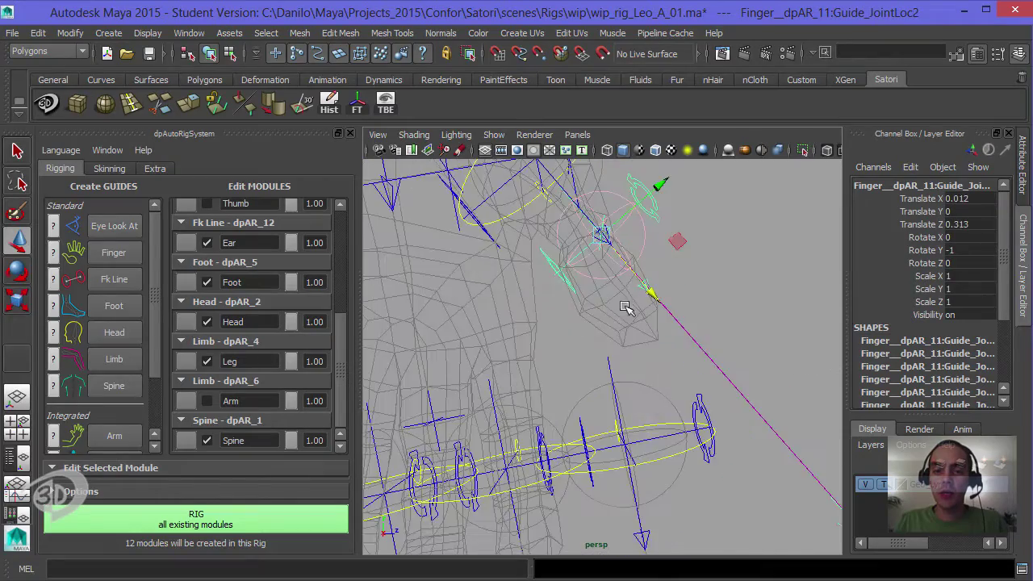
middle_click_drag(622, 223, 657, 260, "alt")
left_click_drag(676, 240, 679, 237)
left_click_drag(679, 266, 540, 302, "alt")
middle_click_drag(540, 302, 620, 276, "alt")
left_click_drag(620, 276, 623, 339, "alt")
middle_click_drag(623, 339, 629, 365, "alt")
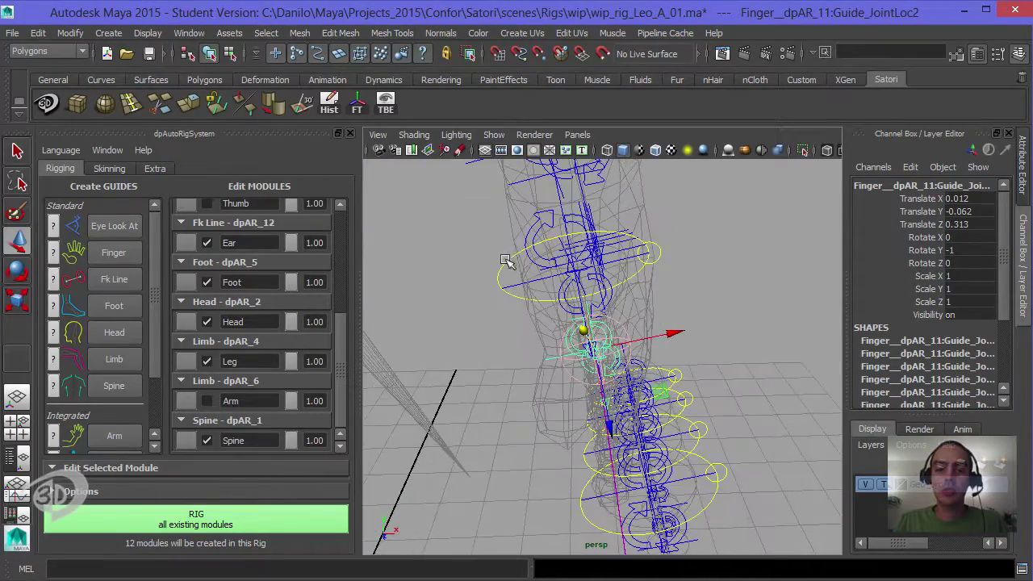
Select the Thumb guide's base, rotate it to about Rotate X -30.45, Y -9.386 and Z 5.477, and deselect it
left_click(502, 264)
left_click_drag(508, 289, 550, 263, "alt")
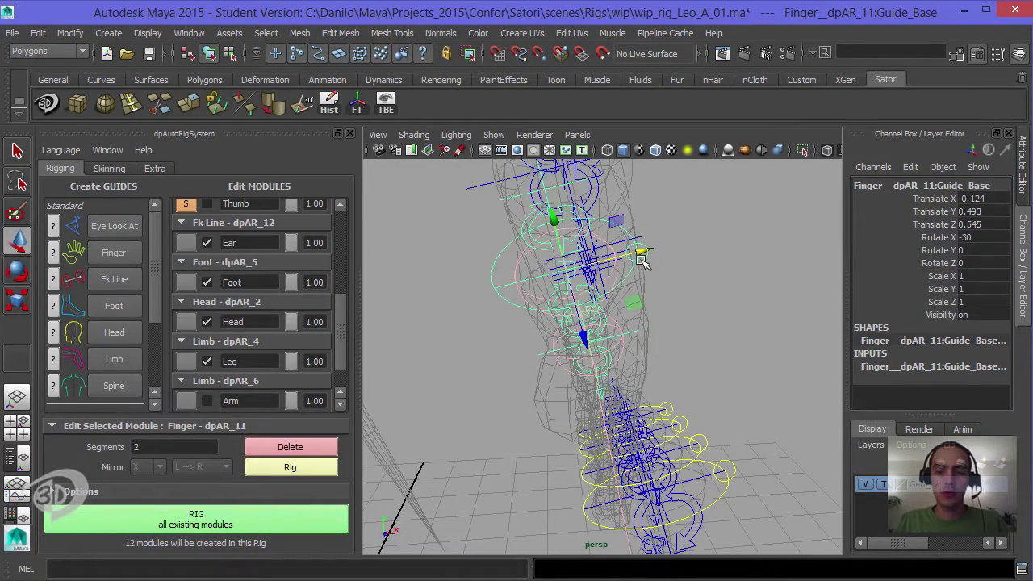
key("e")
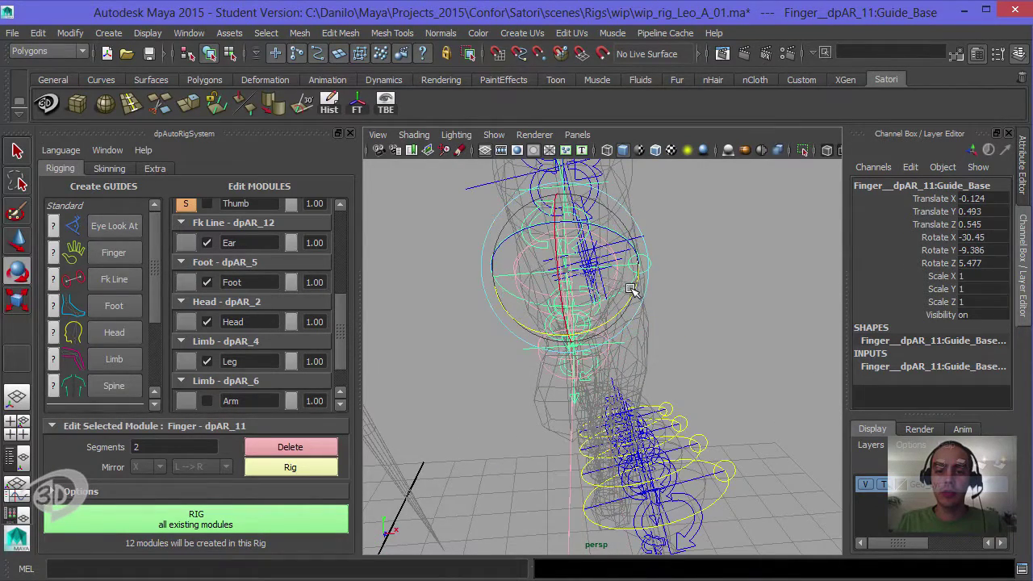
left_click(706, 301)
scroll(694, 305, "up", 8)
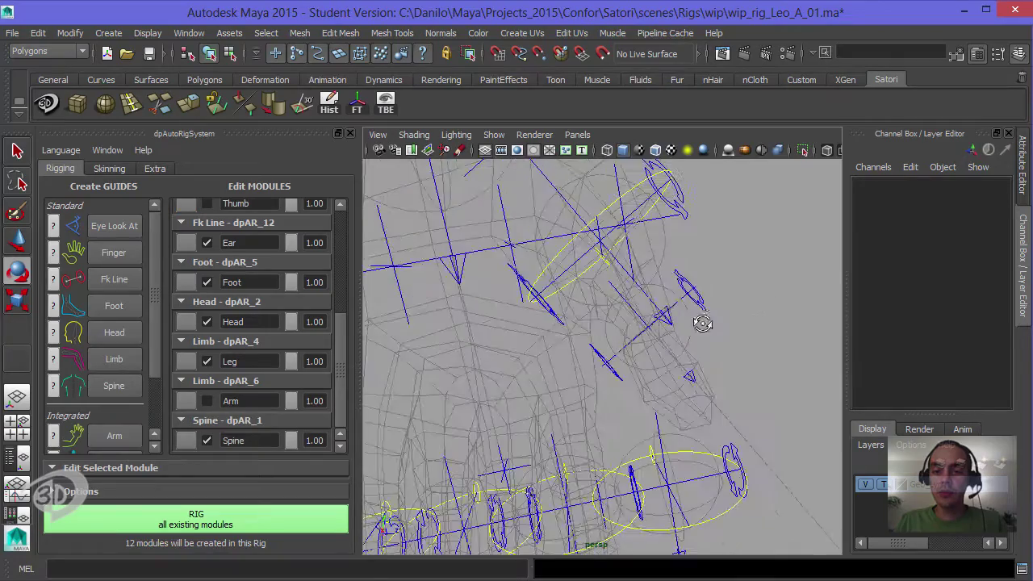
Select the thumb's Guide_JointEnd and bring it back to the model's thumb tip at about Translate Z 0.339
left_click(699, 301)
left_click_drag(700, 302, 648, 347, "alt")
left_click(618, 389)
left_click_drag(617, 389, 625, 400, "alt")
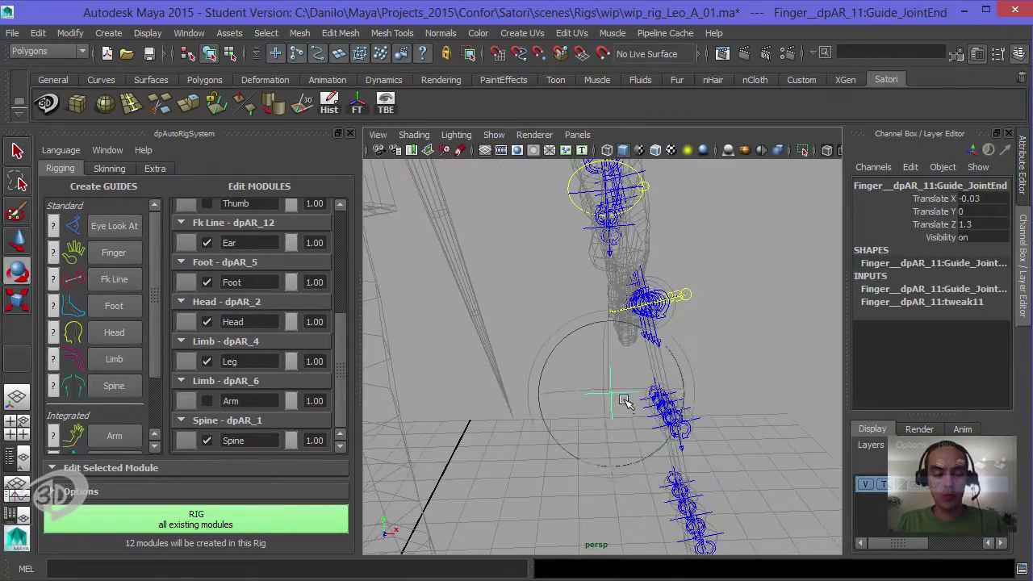
key("w")
left_click_drag(606, 335, 750, 318, "alt")
middle_click_drag(749, 318, 702, 319, "alt")
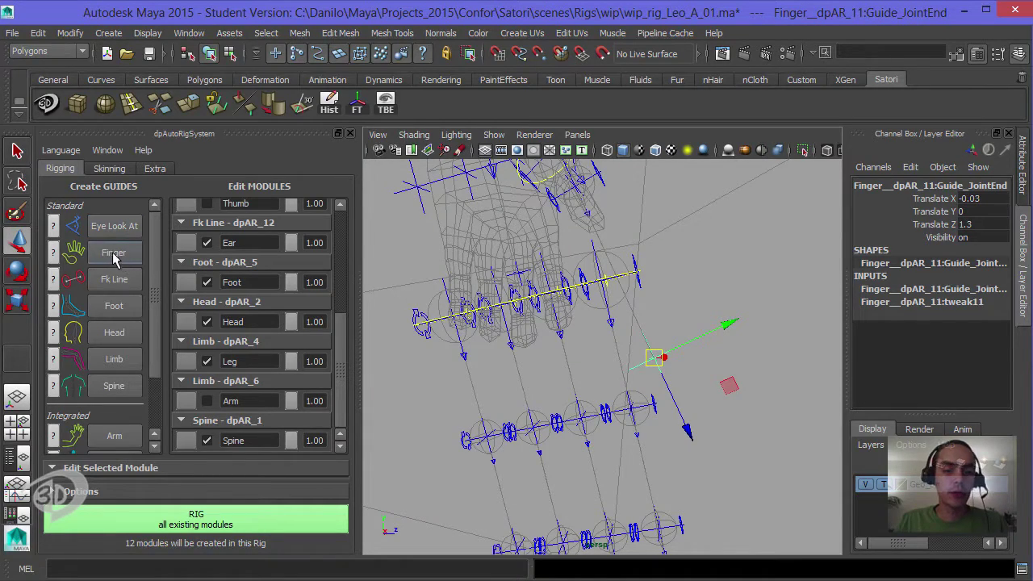
left_click_drag(650, 382, 688, 411, "alt")
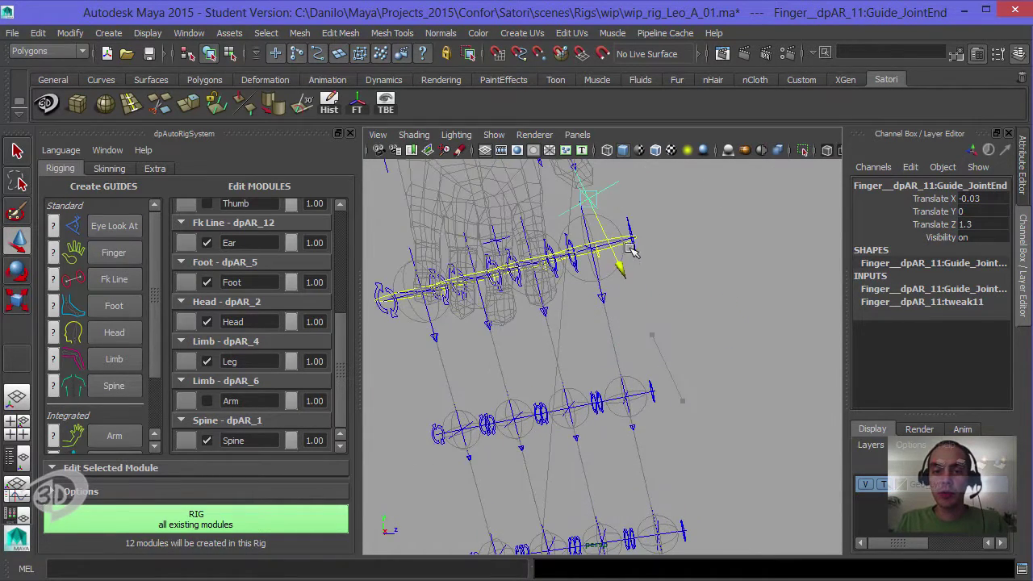
left_click_drag(626, 248, 625, 244)
middle_click_drag(663, 316, 660, 394, "alt")
right_click_drag(659, 394, 625, 443, "alt")
middle_click_drag(625, 443, 598, 339, "alt")
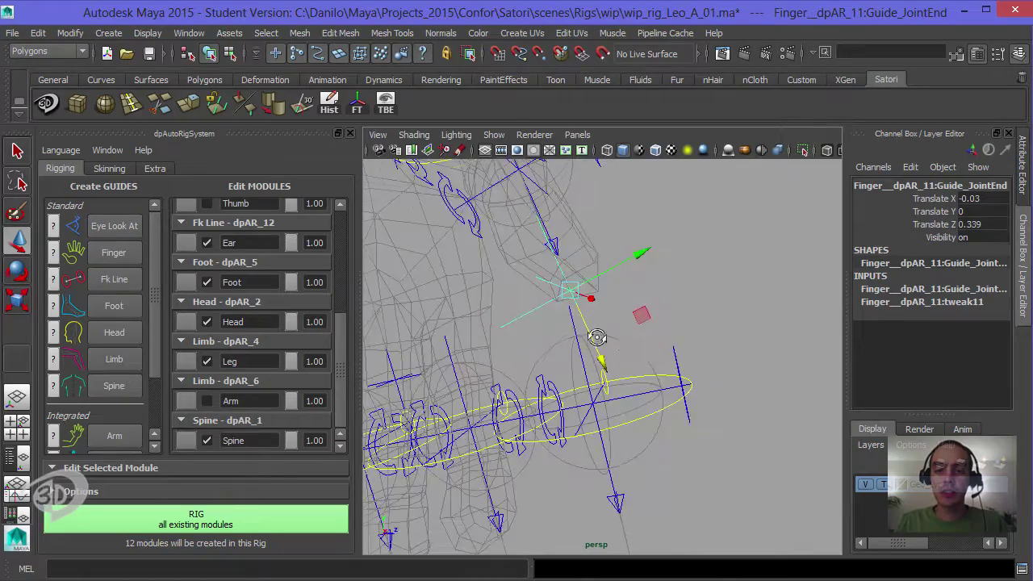
Fine-tune the thumb's Guide_JointEnd to about Translate Z 0.352 and deselect it
left_click_drag(598, 339, 666, 355, "alt")
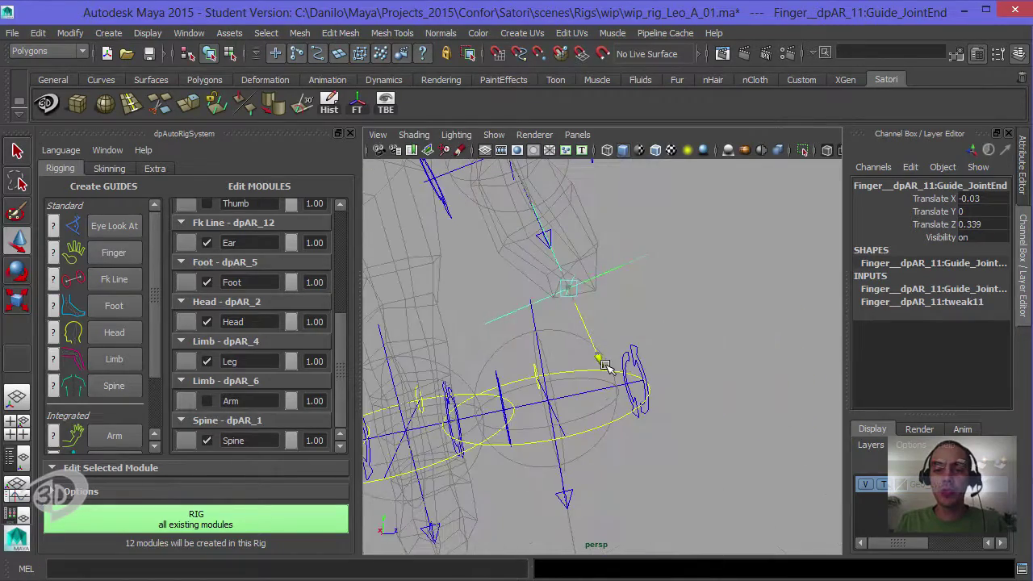
left_click(699, 300)
left_click_drag(696, 300, 626, 267, "alt")
left_click(587, 265)
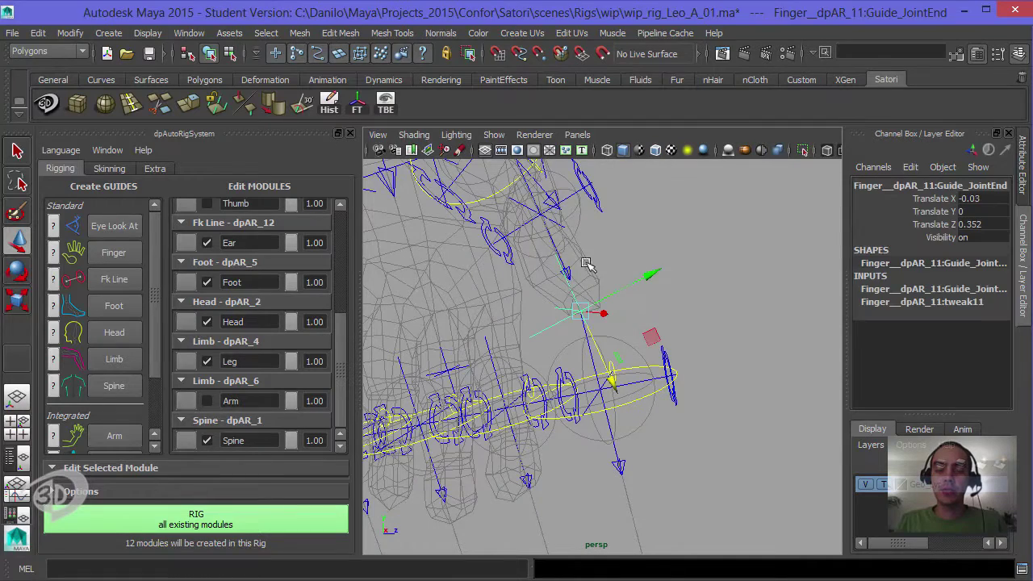
left_click(680, 313)
mouse_move(661, 313)
left_mouse_down("alt")
mouse_move(698, 315)
mouse_move(663, 294)
left_mouse_up("alt")
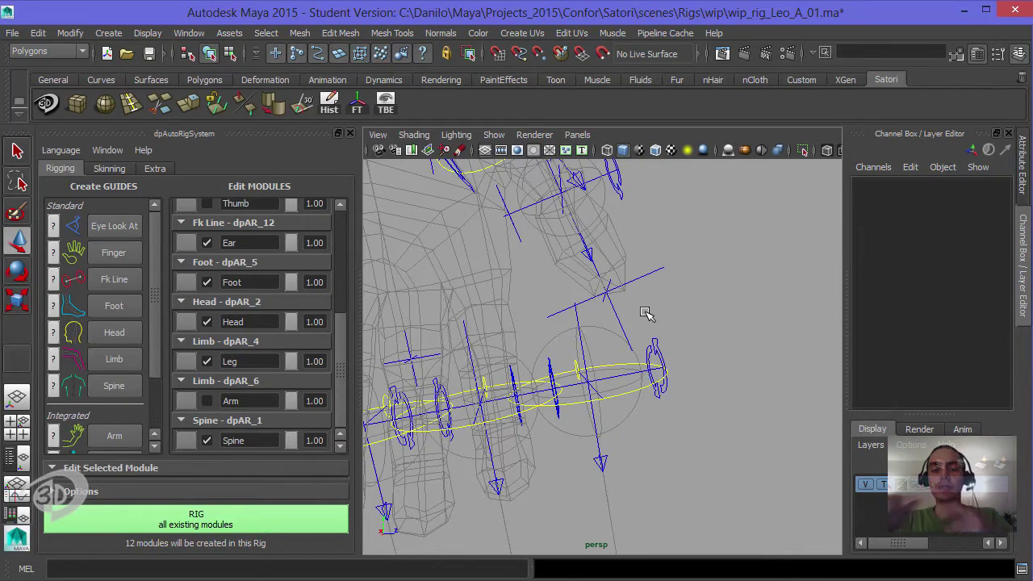
Move the base of the finger guide next to the thumb to about Translate X -0.022, Y 0.271 and Z 1.173
left_click(628, 395)
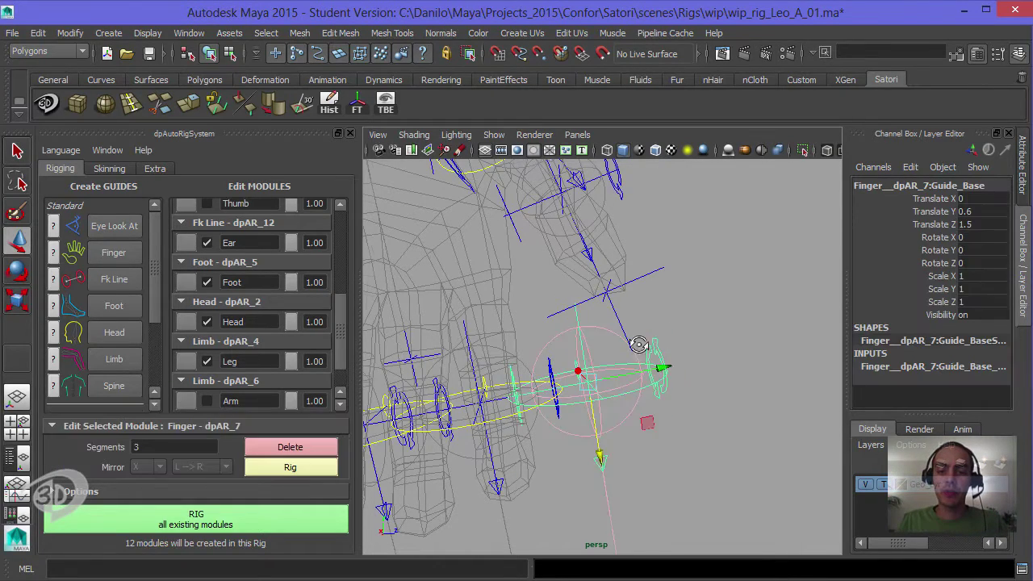
left_click_drag(628, 396, 618, 284, "alt")
left_click_drag(665, 336, 494, 299, "alt")
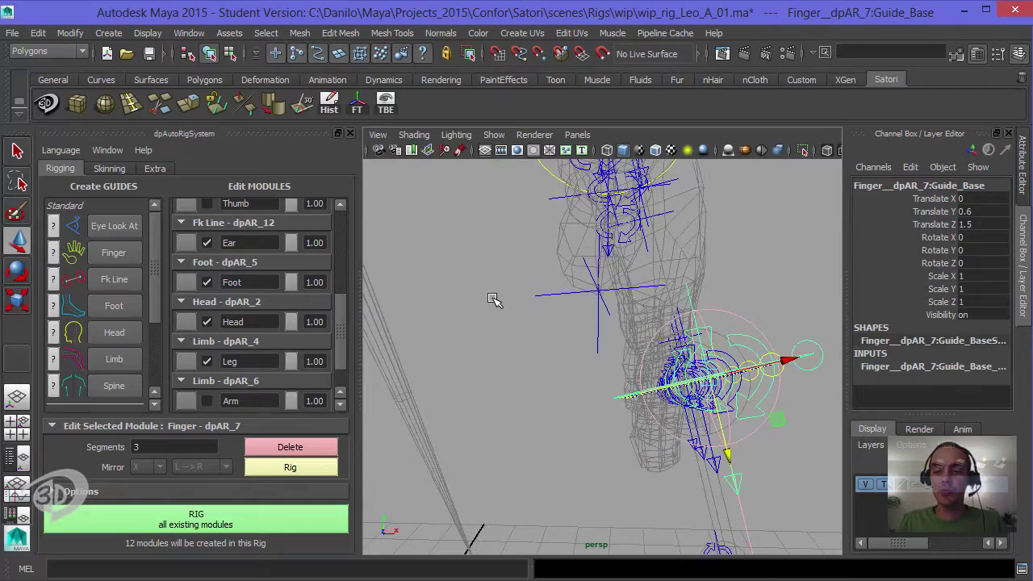
left_click_drag(670, 304, 700, 336, "alt")
left_click_drag(729, 295, 816, 343)
middle_click_drag(686, 300, 634, 288, "alt")
left_click_drag(635, 288, 657, 318, "alt")
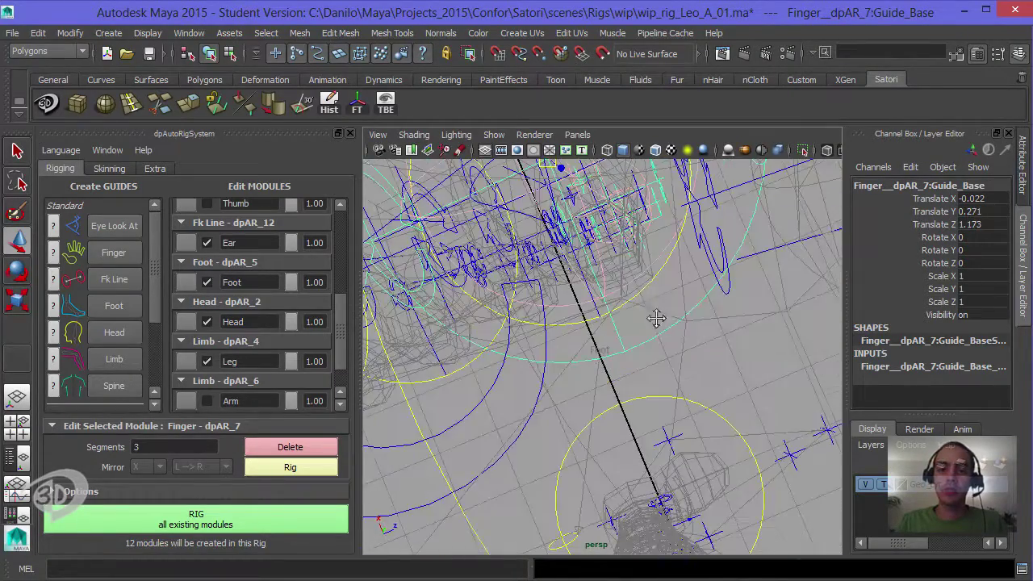
Switch the geometry layer to Reference display and refine the index finger base to about Translate X -0.044, Y 0.258 and Z 1.158
middle_click_drag(657, 318, 708, 335, "alt")
left_click_drag(707, 336, 484, 221, "alt")
left_click_drag(536, 273, 660, 338, "alt")
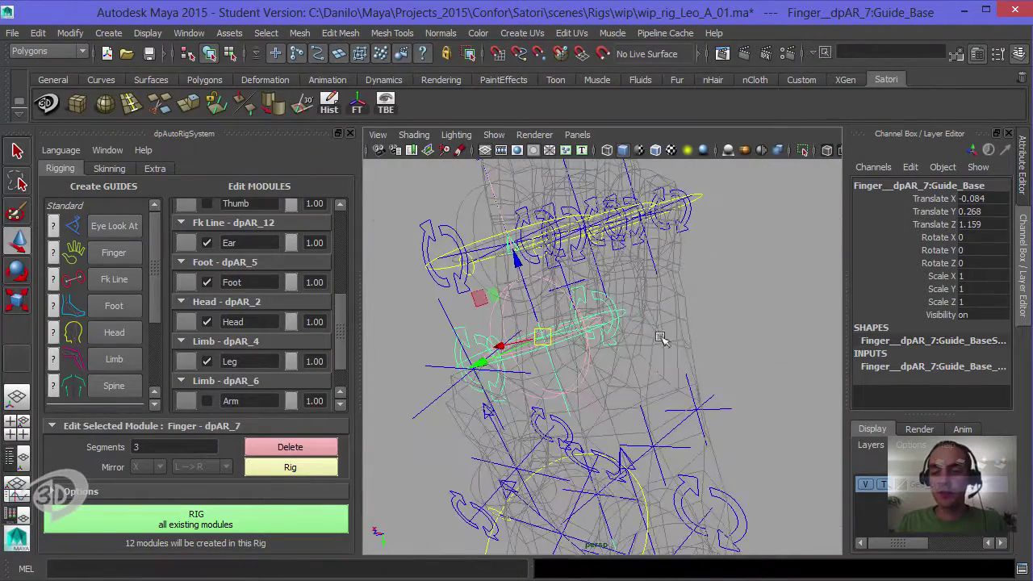
left_click(883, 485)
left_click_drag(787, 445, 705, 353, "alt")
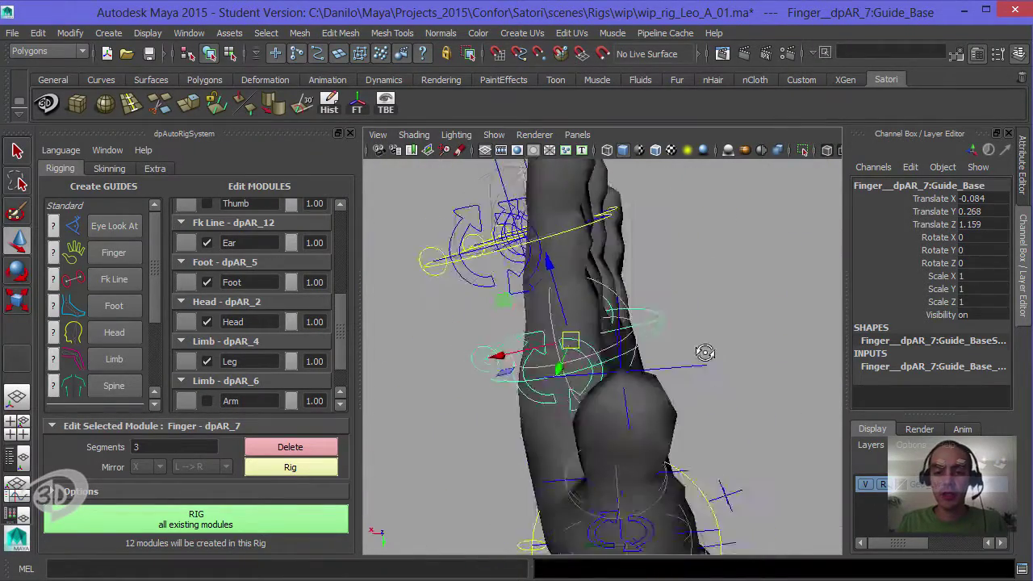
left_click_drag(568, 333, 676, 188, "alt")
Move the index finger's Guide_JointLoc2 to about Translate Z 0.218, and rotate the finger's Guide_Base to align with the model's finger
left_click(684, 255)
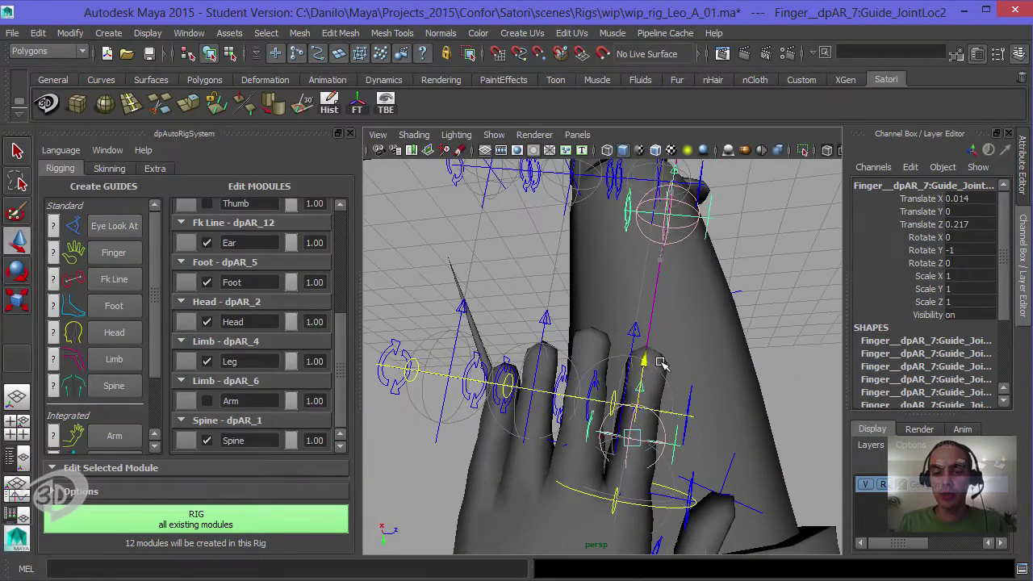
left_click_drag(660, 364, 602, 448, "alt")
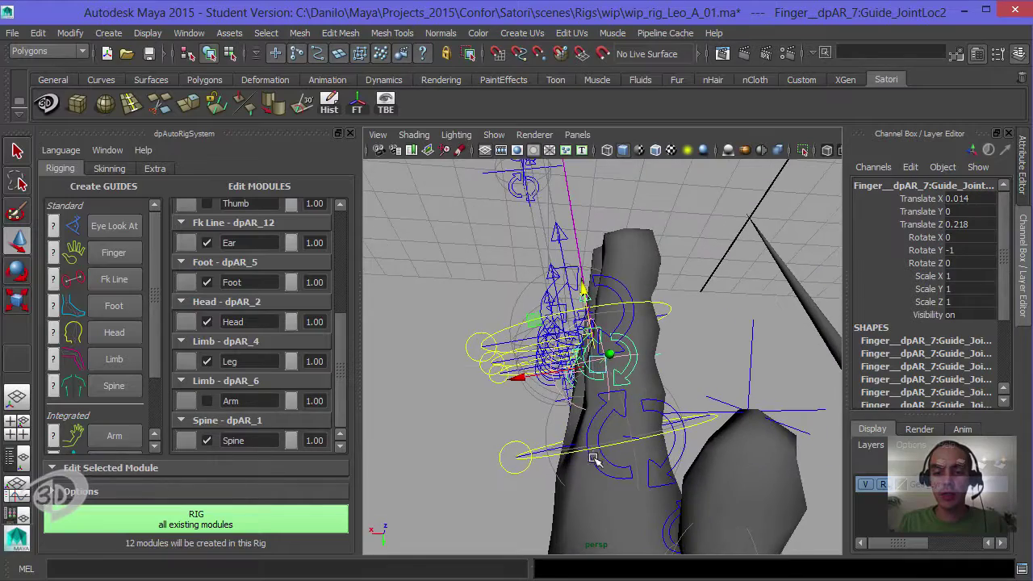
left_click(530, 458)
key("e")
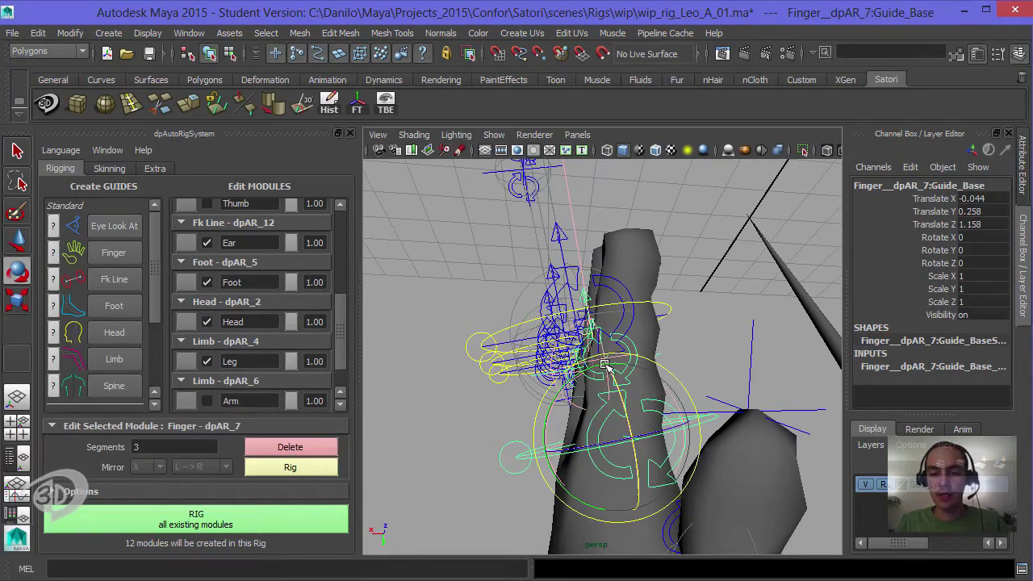
left_click_drag(618, 365, 680, 236, "alt")
Move the index finger's Guide_JointLoc3 to about Translate Z 0.215 and its Guide_JointEnd to the model's fingertip
left_click(729, 234)
key("w")
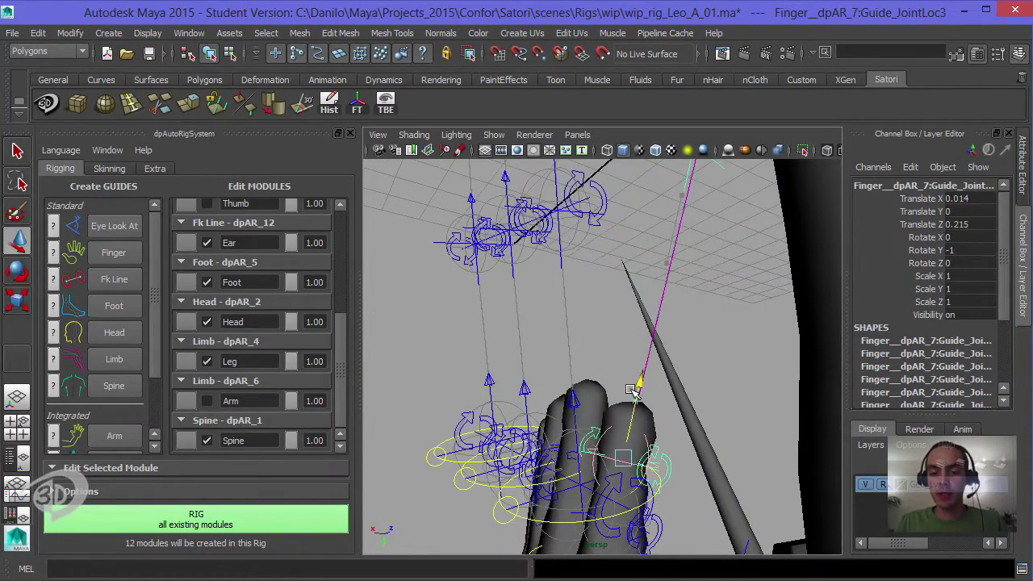
mouse_move(633, 391)
left_mouse_down("alt")
mouse_move(638, 380)
mouse_move(638, 390)
left_mouse_up("alt")
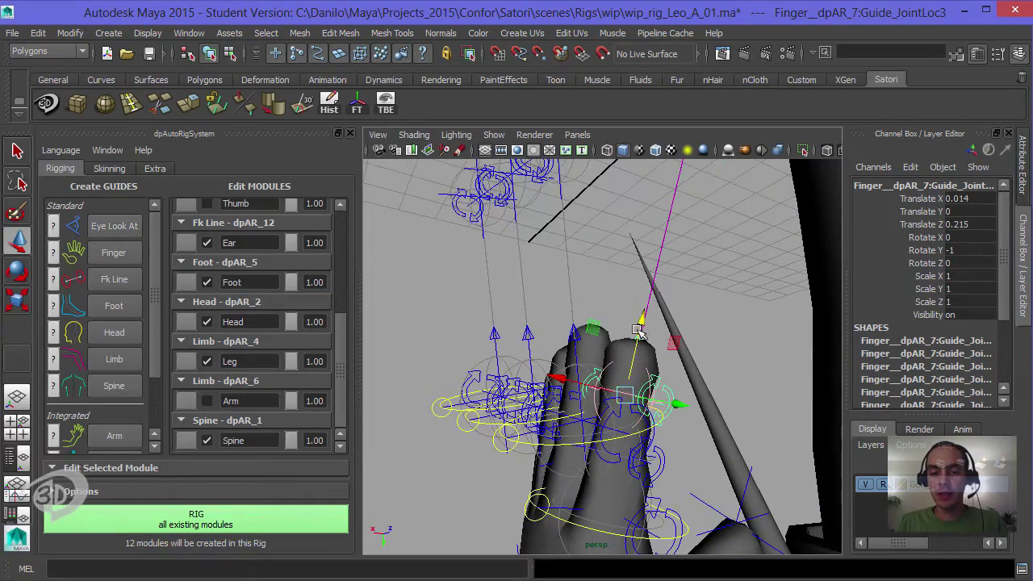
left_click_drag(649, 337, 650, 270, "alt")
left_click(654, 260)
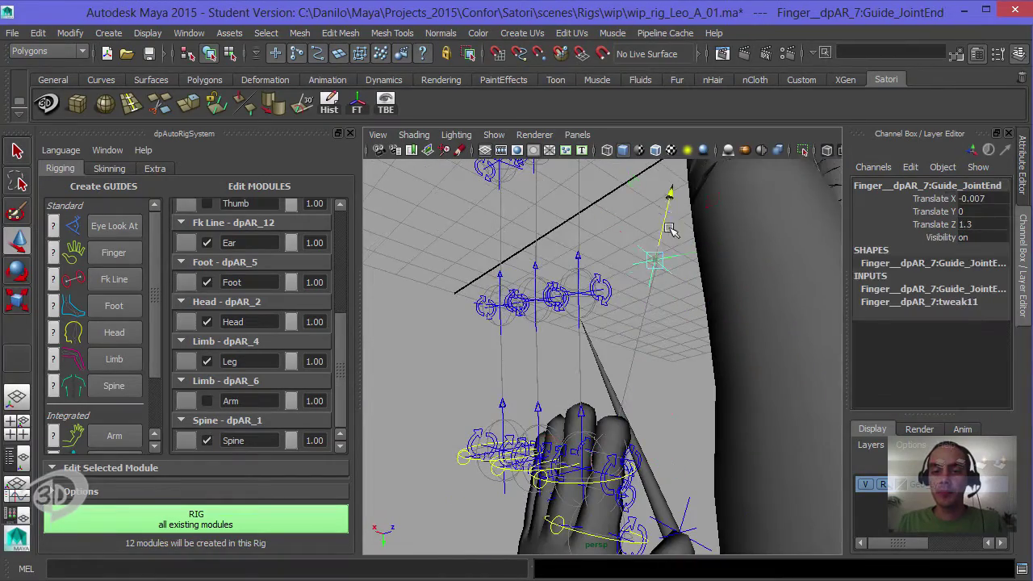
left_click_drag(648, 364, 572, 393, "alt")
Move the middle finger guide's base onto its knuckle at about Translate X -0.037, Y 0.036 and Z 1.147
left_click(527, 309)
left_click_drag(546, 443, 588, 294, "alt")
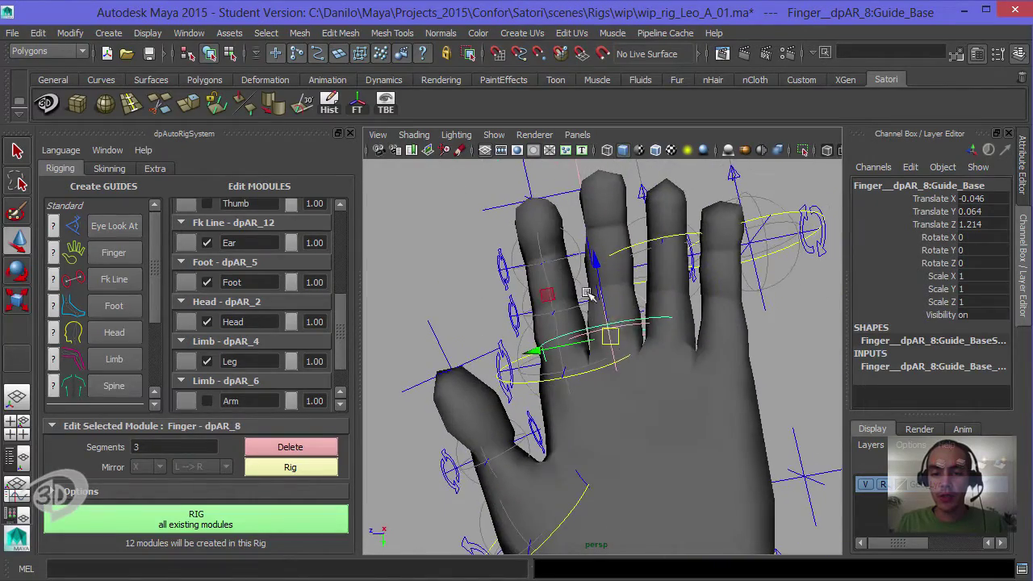
mouse_move(622, 352)
left_mouse_down("alt")
mouse_move(682, 355)
mouse_move(686, 319)
mouse_move(620, 313)
mouse_move(560, 401)
mouse_move(641, 359)
left_mouse_up("alt")
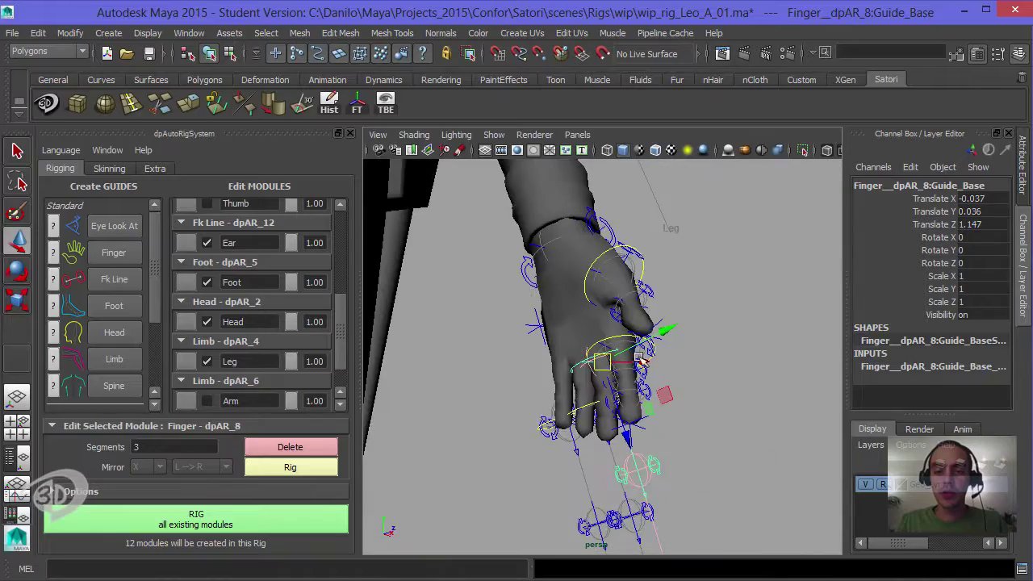
Set the geometry layer back to Template display and select the Leg guide's base
right_click_drag(641, 359, 599, 339, "alt")
left_click_drag(600, 339, 613, 307, "alt")
right_click_drag(613, 307, 609, 297, "alt")
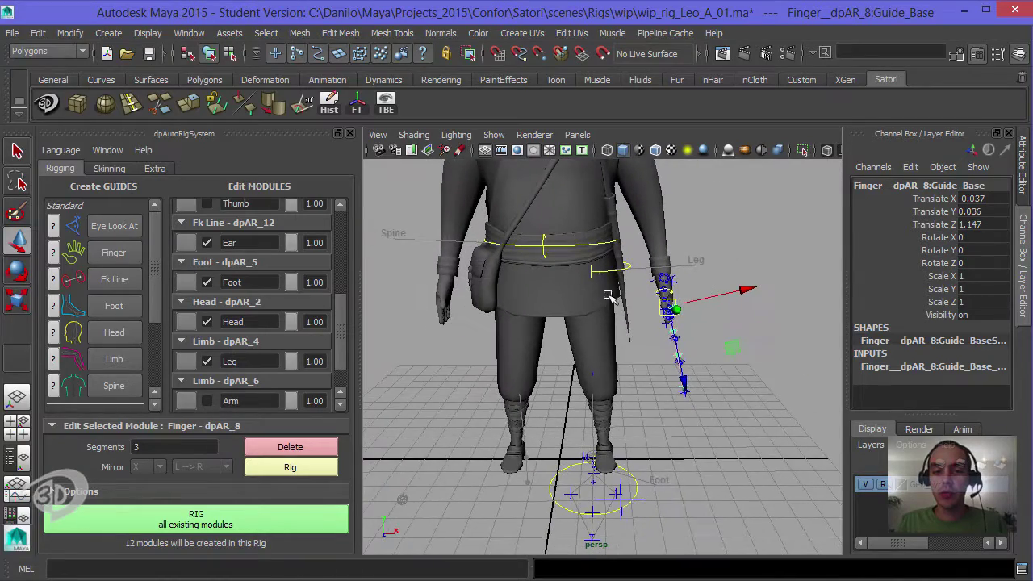
left_click(884, 484)
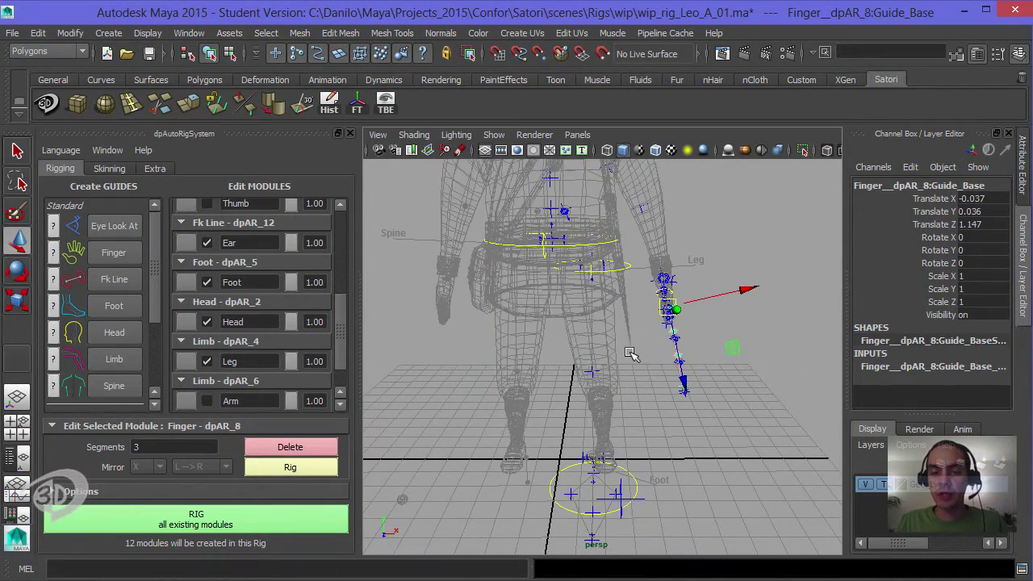
left_click_drag(630, 355, 716, 315, "alt")
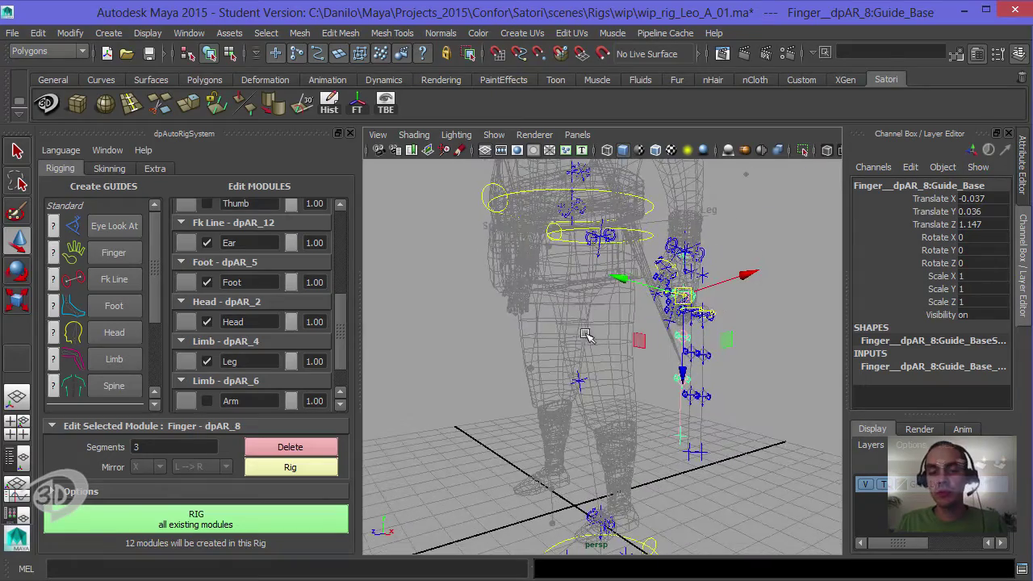
left_click_drag(586, 334, 689, 390, "alt")
right_click_drag(690, 390, 722, 380, "alt")
left_click(681, 276)
middle_click_drag(612, 294, 617, 268, "alt")
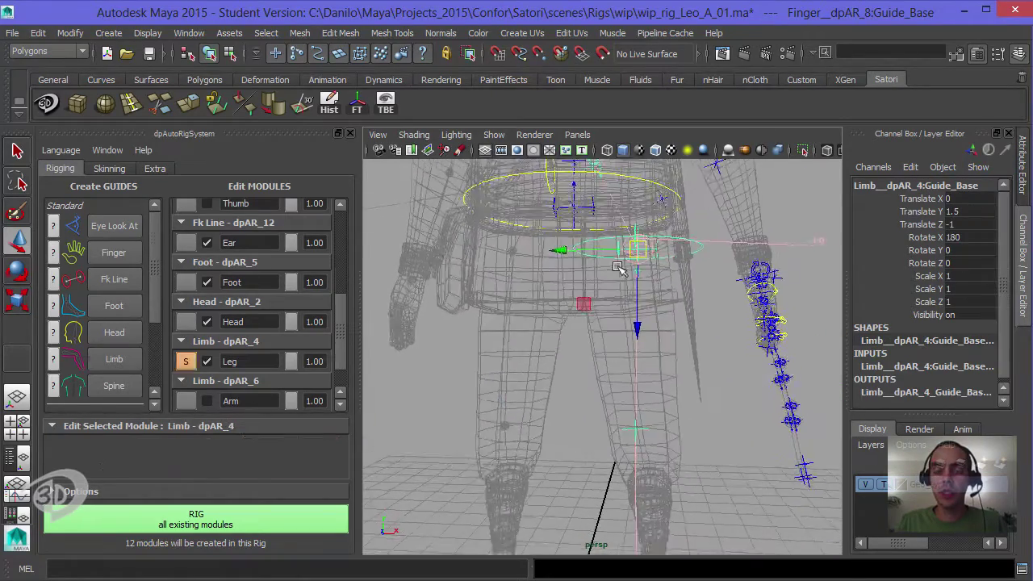
Lower the Leg guide's base to the top of the model's thigh at about Translate Z -2.16
left_click_drag(617, 268, 595, 280, "alt")
right_click_drag(639, 283, 587, 236, "alt")
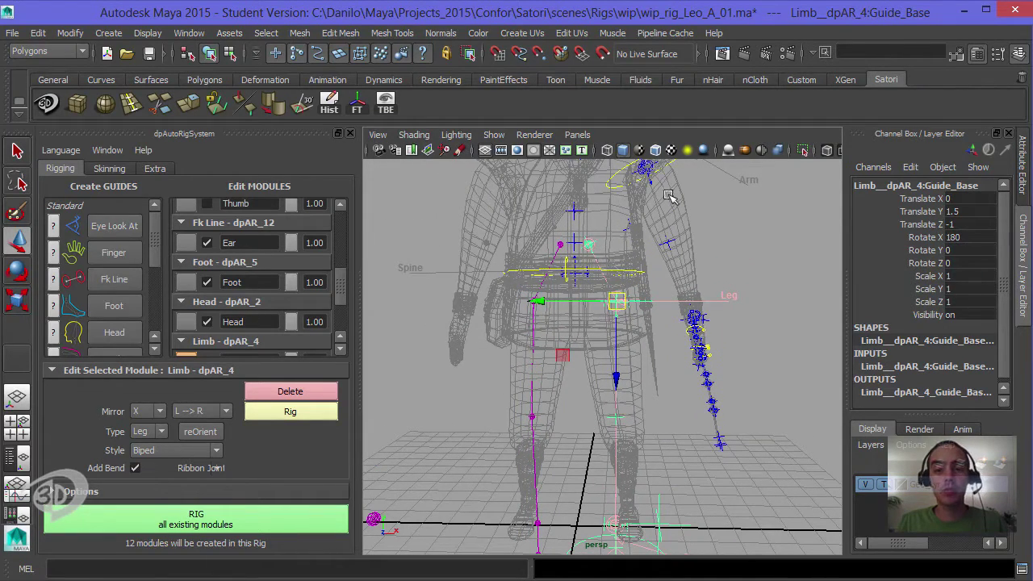
middle_click_drag(670, 197, 627, 235, "alt")
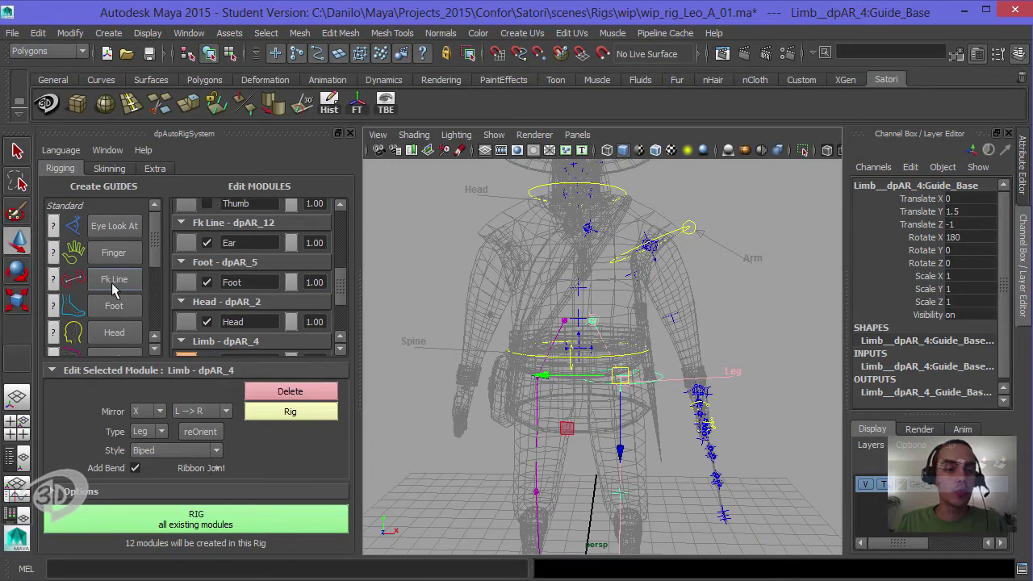
scroll(159, 252, "down", 3)
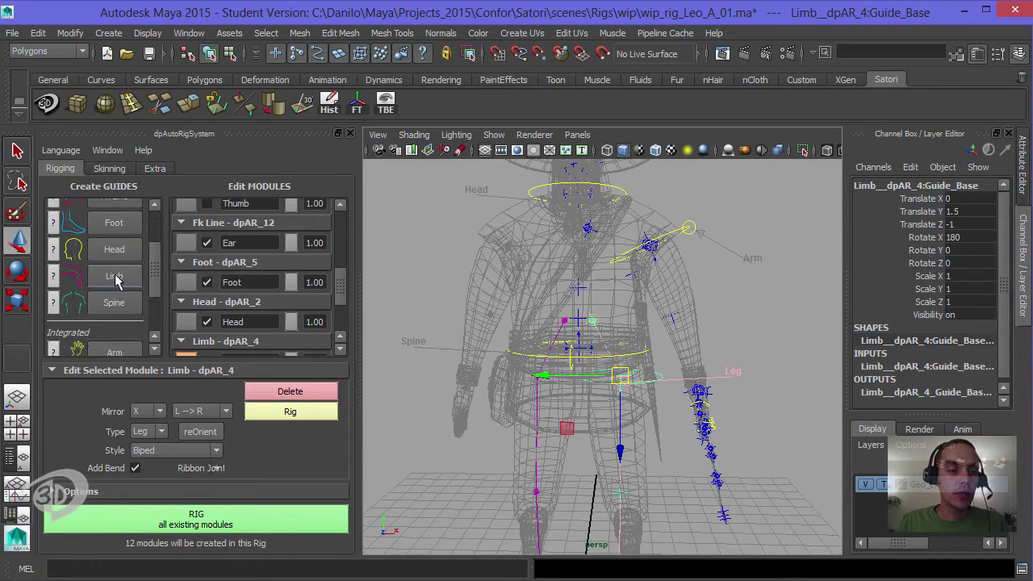
right_click_drag(571, 287, 609, 337, "alt")
mouse_move(611, 365)
left_mouse_down()
mouse_move(613, 380)
mouse_move(611, 369)
left_mouse_up()
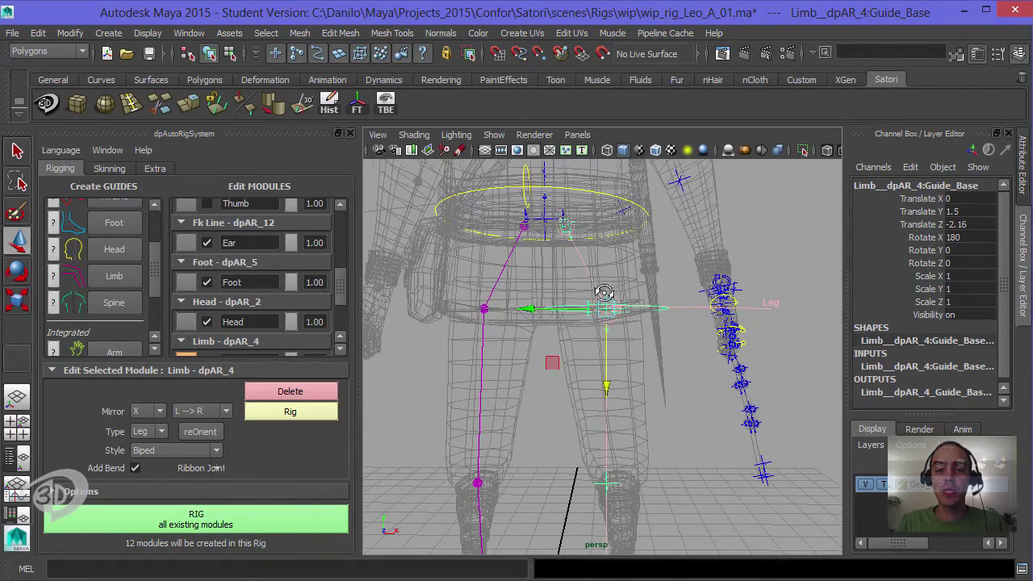
In the front view, adjust the Leg guide's base over the model's leg to about Translate Y 1.285 and Translate Z -2.182
left_click_drag(603, 293, 641, 352, "alt")
key("space")
right_click_drag(643, 299, 537, 283, "alt")
middle_click_drag(625, 349, 648, 242, "alt")
right_click_drag(648, 246, 658, 319, "alt")
middle_click_drag(628, 310, 637, 335, "alt")
right_click_drag(645, 328, 652, 334, "alt")
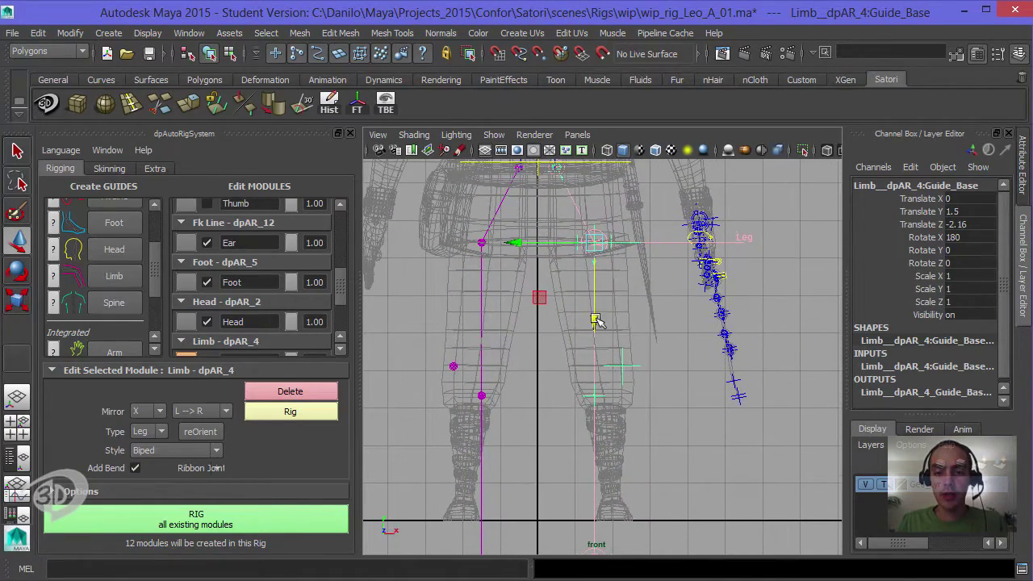
left_click_drag(594, 332, 594, 333)
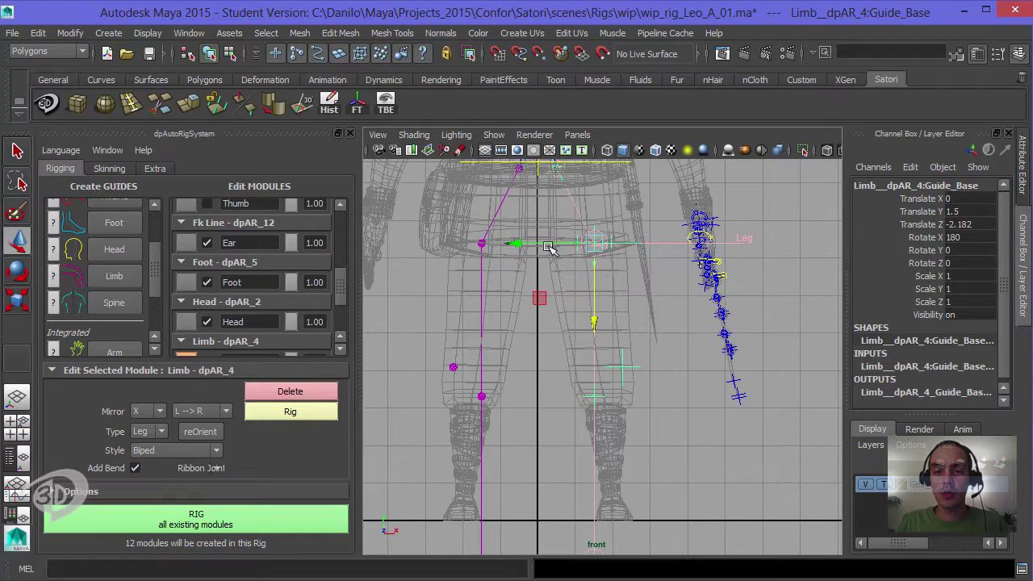
left_click_drag(549, 248, 541, 246)
middle_click_drag(567, 282, 567, 267, "alt")
right_click_drag(572, 270, 615, 276, "alt")
Rotate the Leg guide's base to about Rotate X 185.337 to follow the slant of the model's leg
key("e")
middle_click_drag(627, 274, 635, 286, "alt")
left_click_drag(641, 286, 655, 285, "alt")
middle_click_drag(697, 308, 690, 393, "alt")
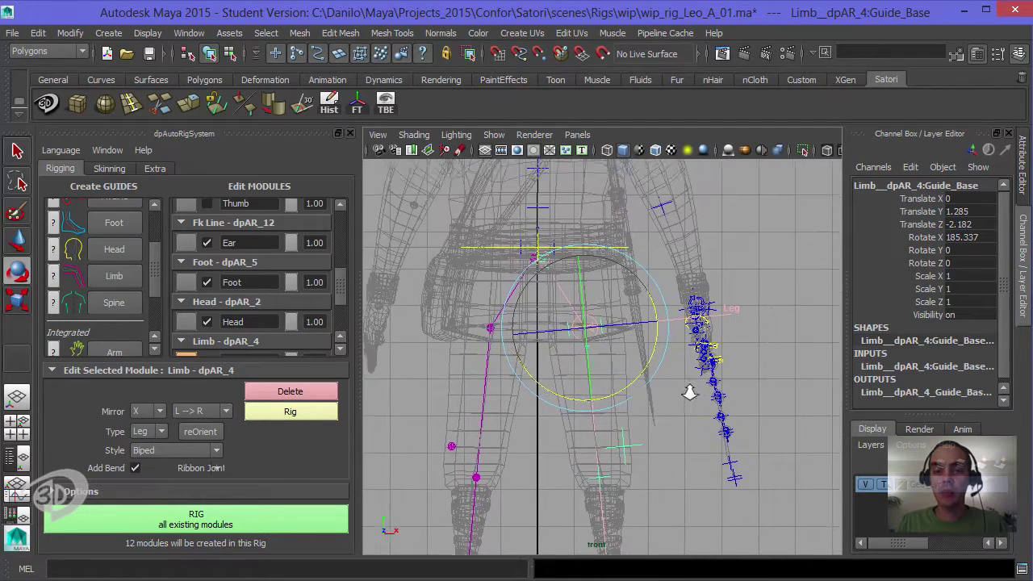
Move the Leg guide's hip control (Before) to about Translate Y 0.549 and Translate Z -1.87, and rotate it to about Rotate Y 16.393
right_click_drag(646, 355, 676, 367, "alt")
middle_click_drag(676, 366, 719, 412, "alt")
left_click(645, 272, "alt")
left_click(589, 287)
left_click(570, 279)
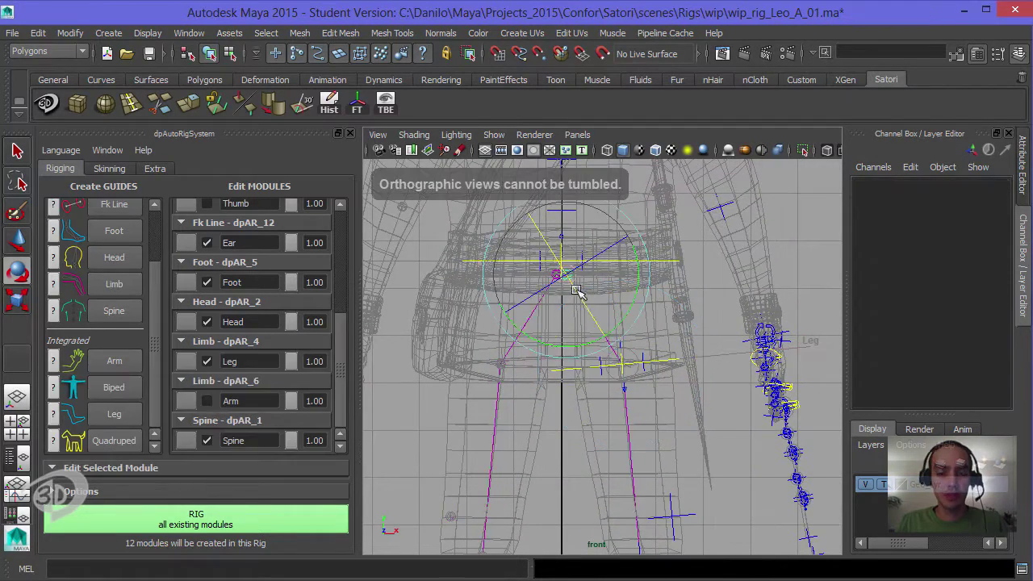
key("w")
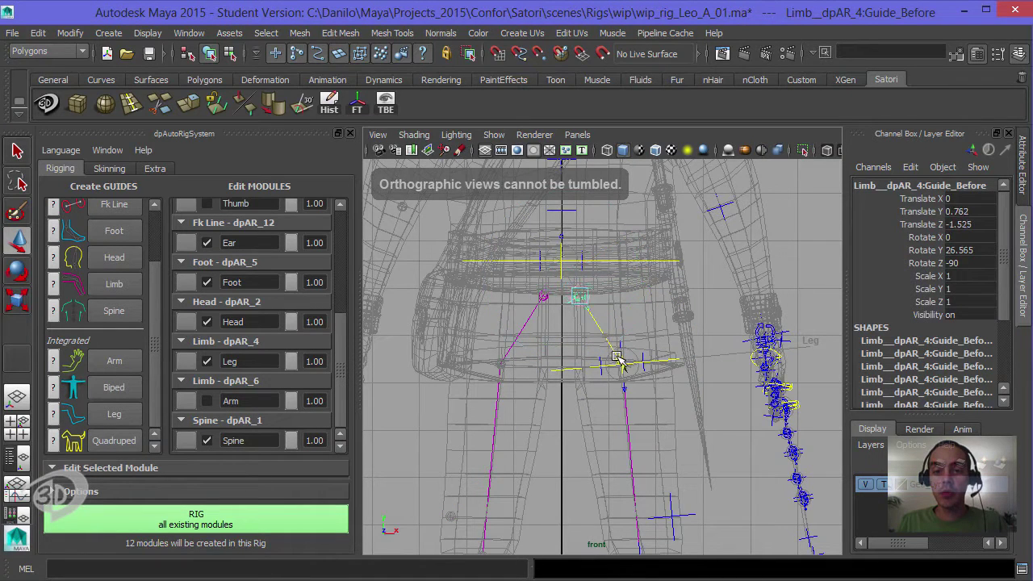
left_click_drag(619, 360, 641, 255)
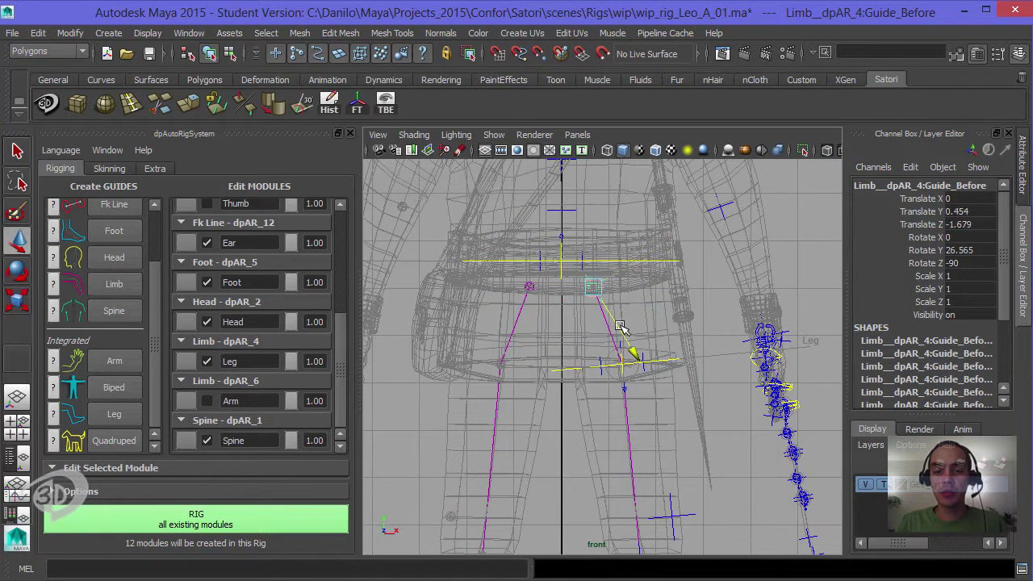
key("e")
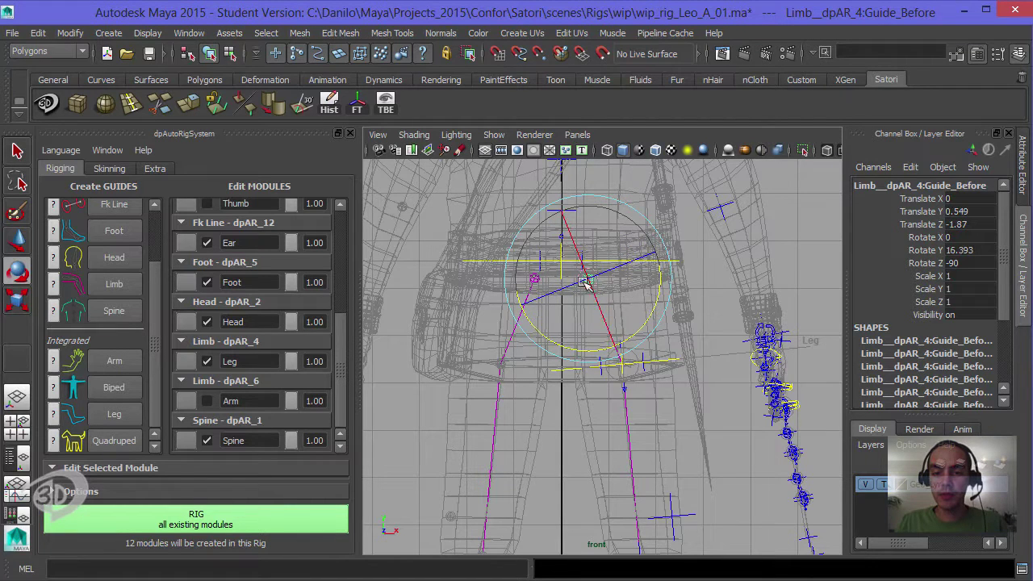
Move the Leg guide's ankle control (Extrem) up to the model's ankle, at about Translate X -0.394 and Translate Z 6.594
scroll(686, 311, "down", 2)
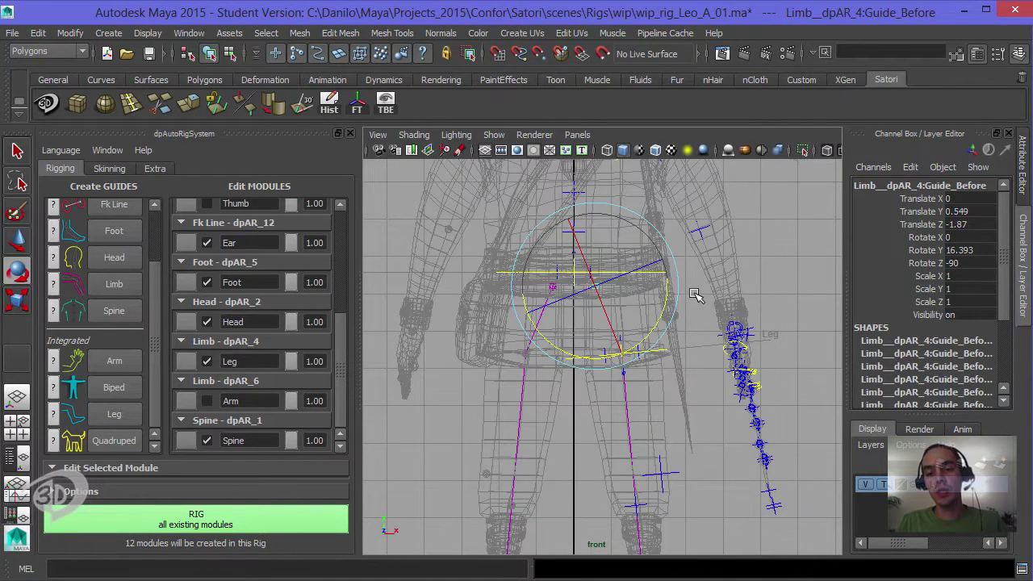
middle_click_drag(667, 283, 663, 197, "alt")
left_click_drag(628, 286, 619, 213, "alt")
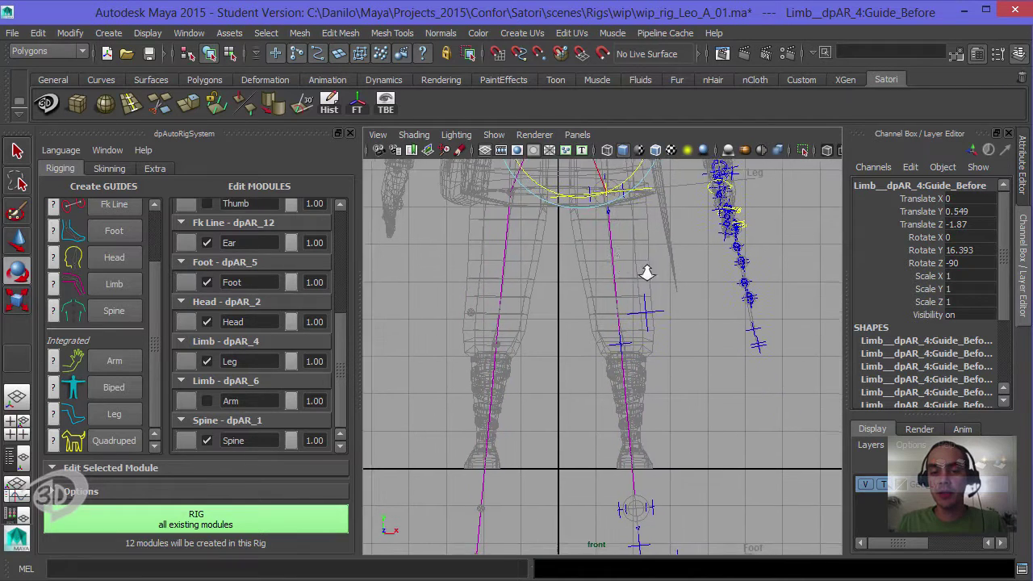
middle_click_drag(646, 268, 646, 193, "alt")
scroll(660, 317, "up", 2)
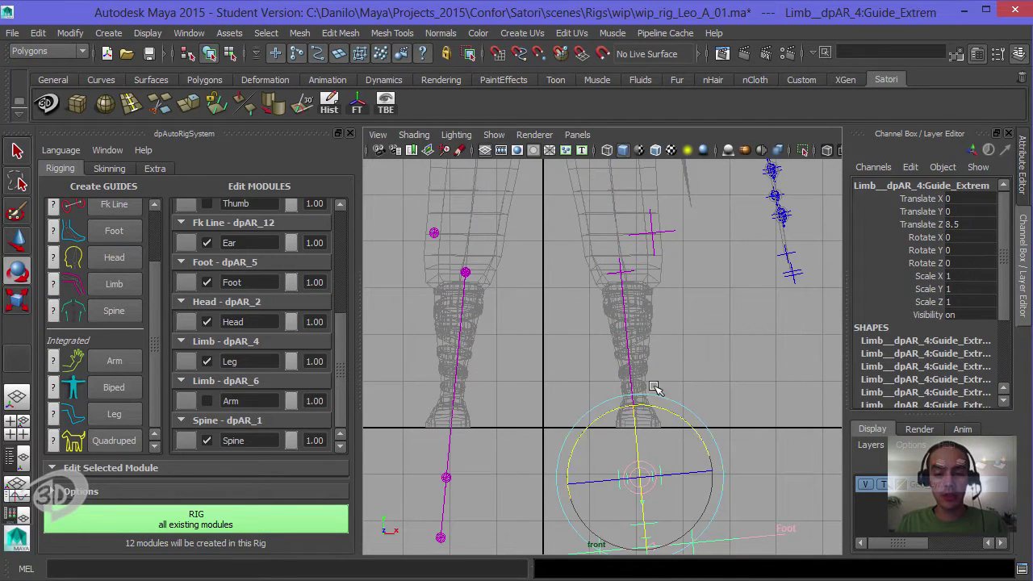
key("w")
right_click_drag(670, 388, 641, 474, "alt")
key("space")
left_click_drag(645, 417, 465, 323)
middle_click_drag(484, 315, 528, 166, "alt")
left_click_drag(594, 315, 596, 232, "alt")
left_click(601, 465)
left_click_drag(608, 388, 609, 385)
Fine-tune the height of the Leg guide's ankle control to about Translate Z 6.748, checking it from the front and side
left_click_drag(609, 385, 679, 377, "alt")
scroll(679, 377, "up", 5)
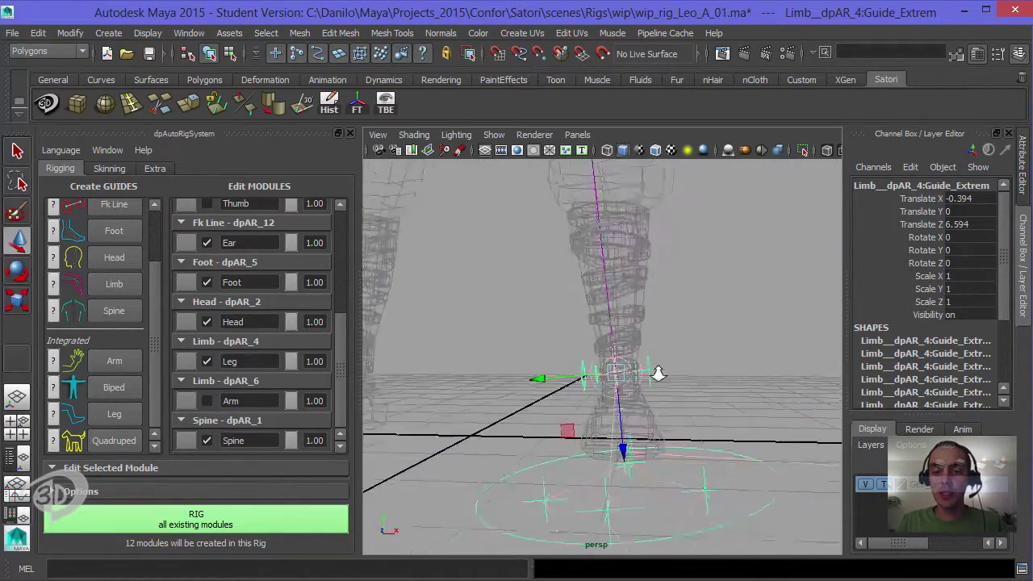
left_click_drag(624, 459, 625, 469)
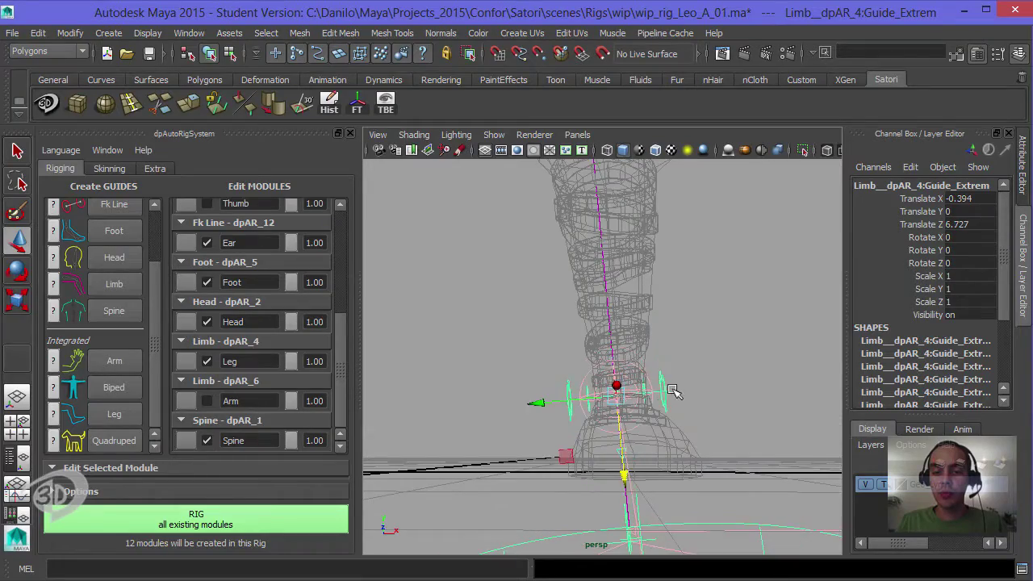
left_click_drag(671, 391, 483, 394, "alt")
left_click_drag(604, 476, 604, 478)
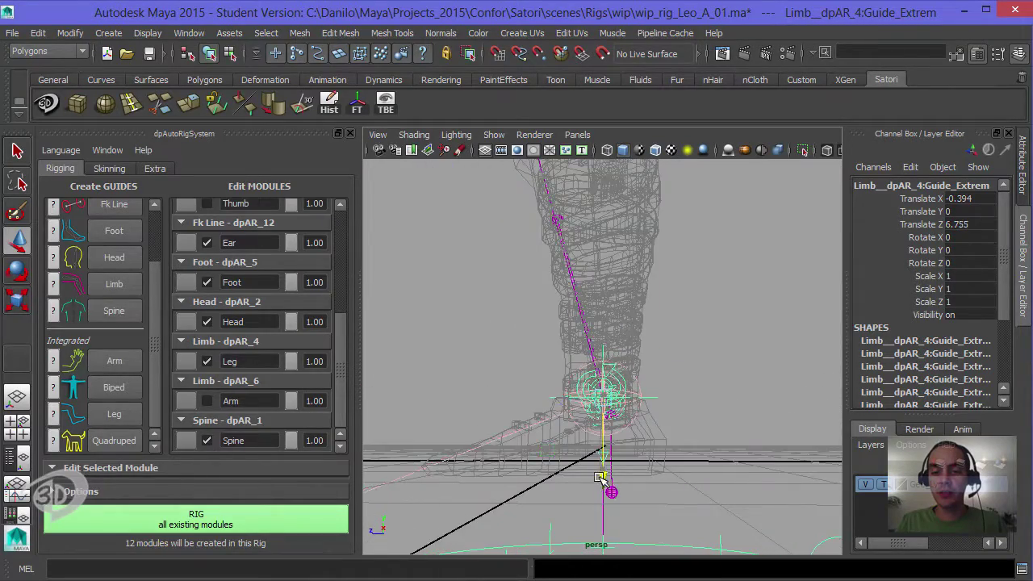
left_click_drag(575, 427, 671, 369, "alt")
Compare the Leg base's rotation and straighten the ankle control by setting its Rotate X to -5
key("e")
right_click_drag(670, 368, 626, 355, "alt")
middle_click_drag(625, 339, 632, 417, "alt")
left_click_drag(632, 418, 633, 356, "alt")
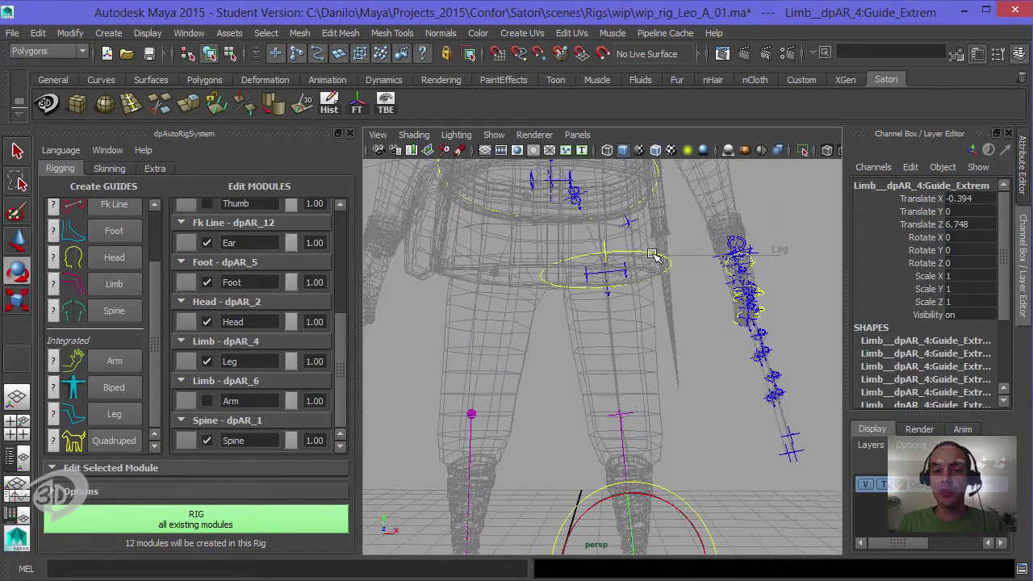
left_click(654, 255)
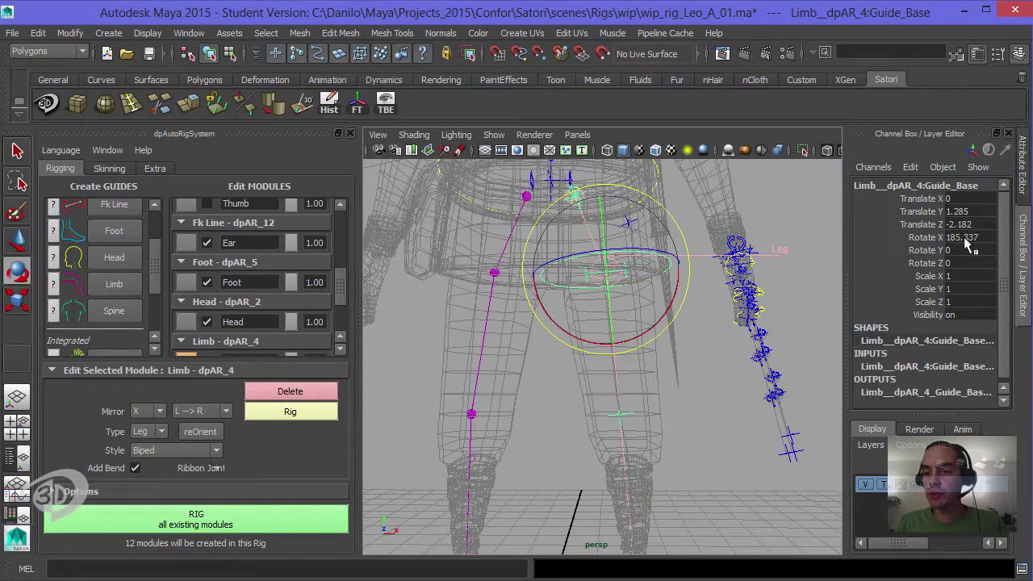
middle_click_drag(708, 385, 704, 173, "alt")
right_click_drag(702, 226, 692, 381, "alt")
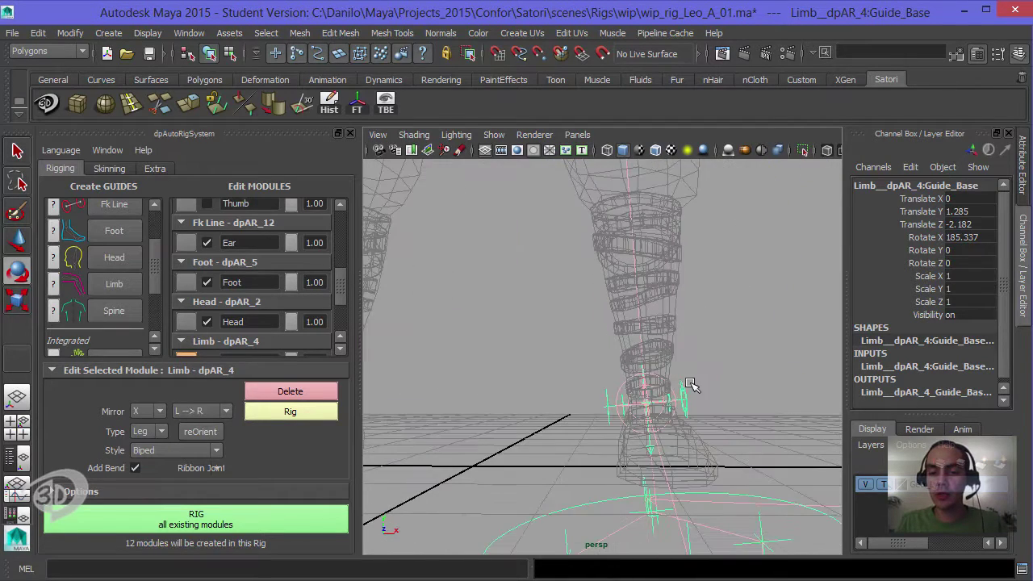
left_click(685, 390)
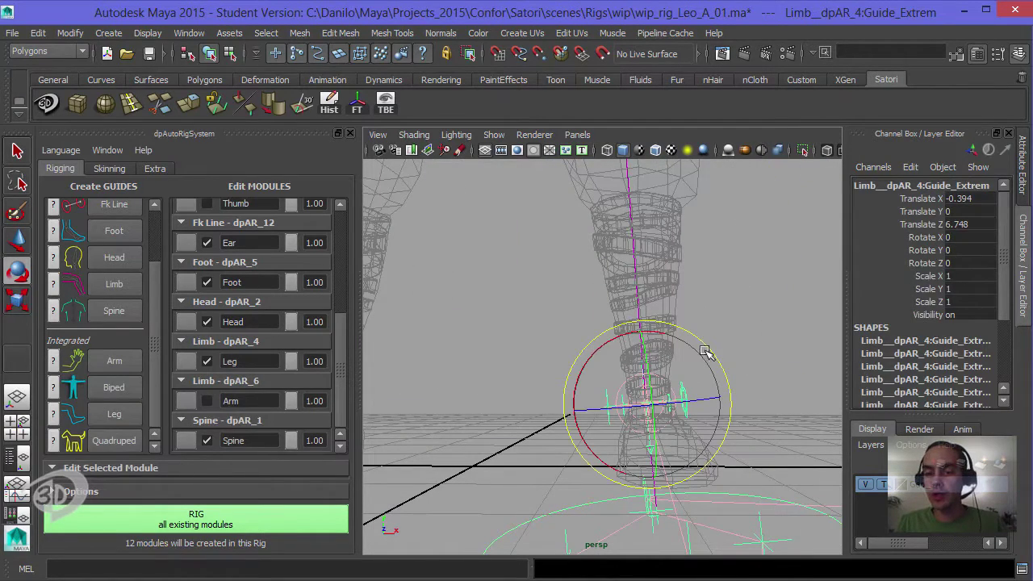
left_click_drag(657, 339, 663, 336)
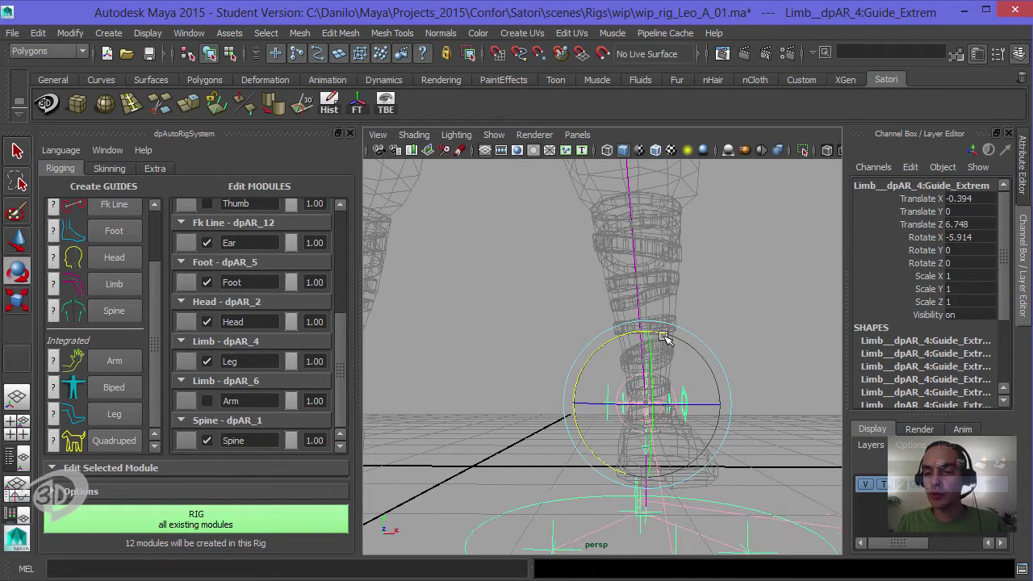
left_click(972, 236)
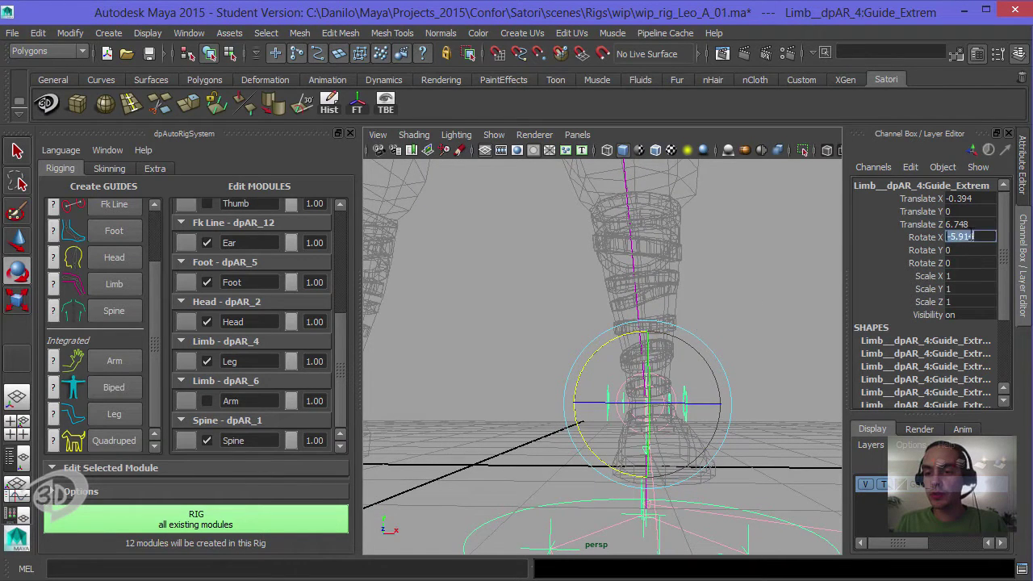
key("Return")
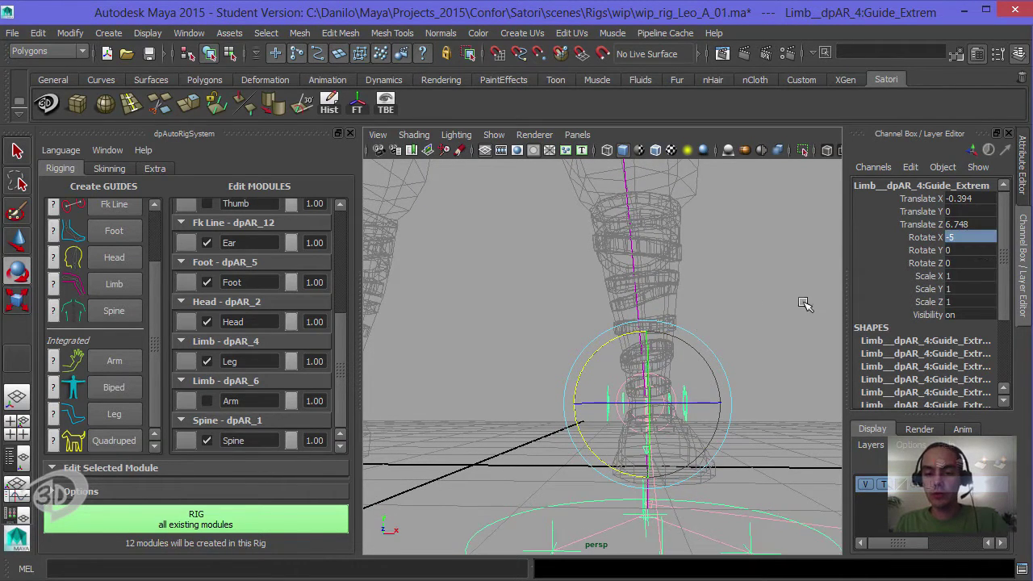
Move the Leg guide's knee control (Corner) to about Translate X -0.399 and rotate it to about Rotate Y 6.573
left_click_drag(763, 348, 743, 450, "alt")
key("w")
left_click(628, 328)
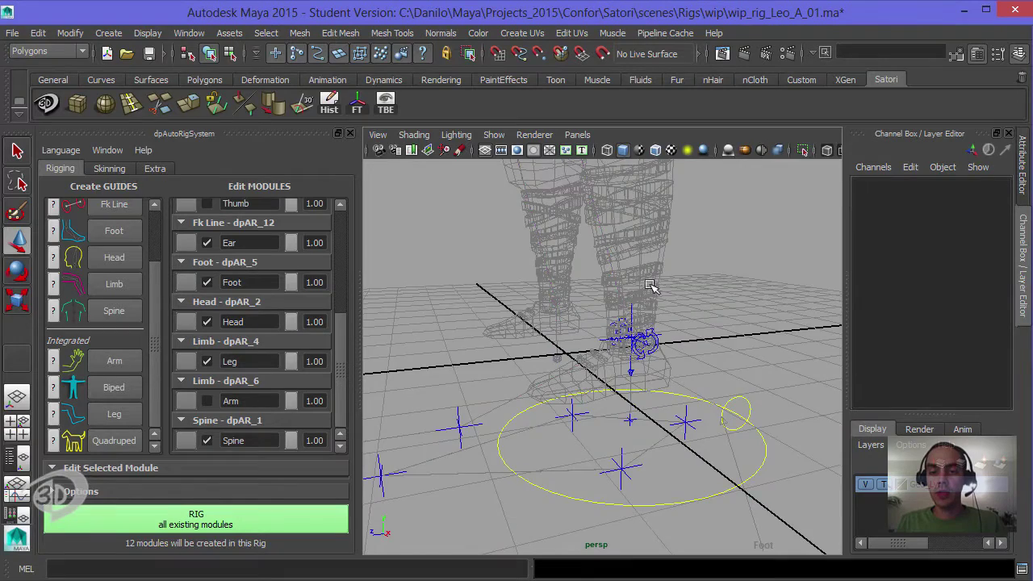
left_click_drag(651, 286, 587, 292, "alt")
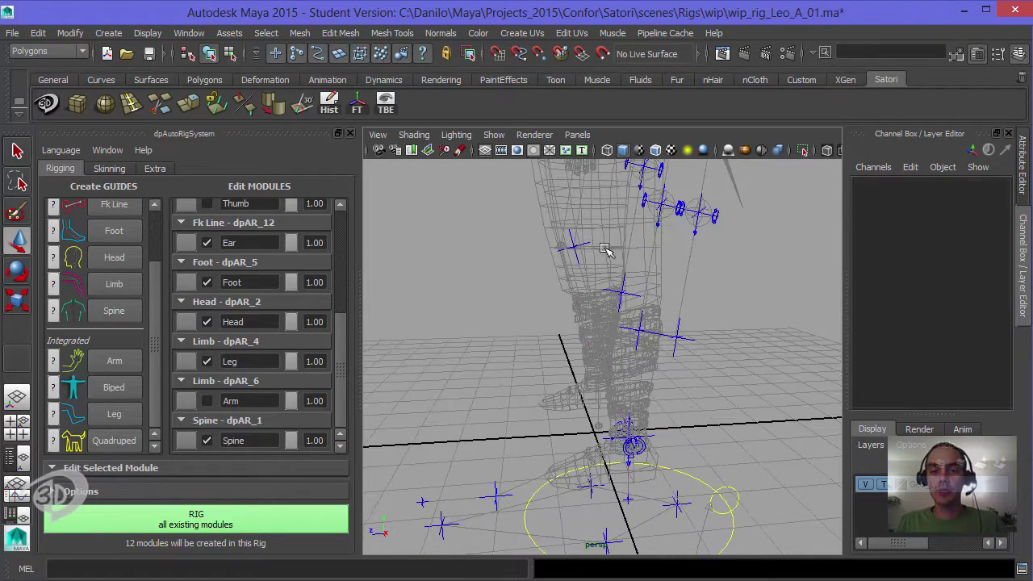
left_click(575, 246)
left_click_drag(625, 264, 586, 251, "alt")
left_click_drag(495, 259, 655, 323)
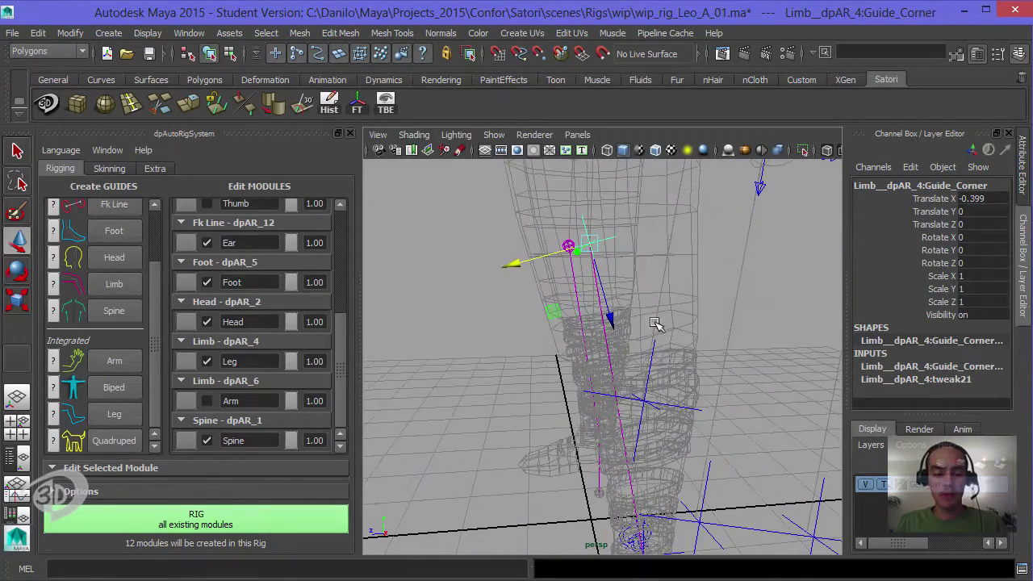
key("e")
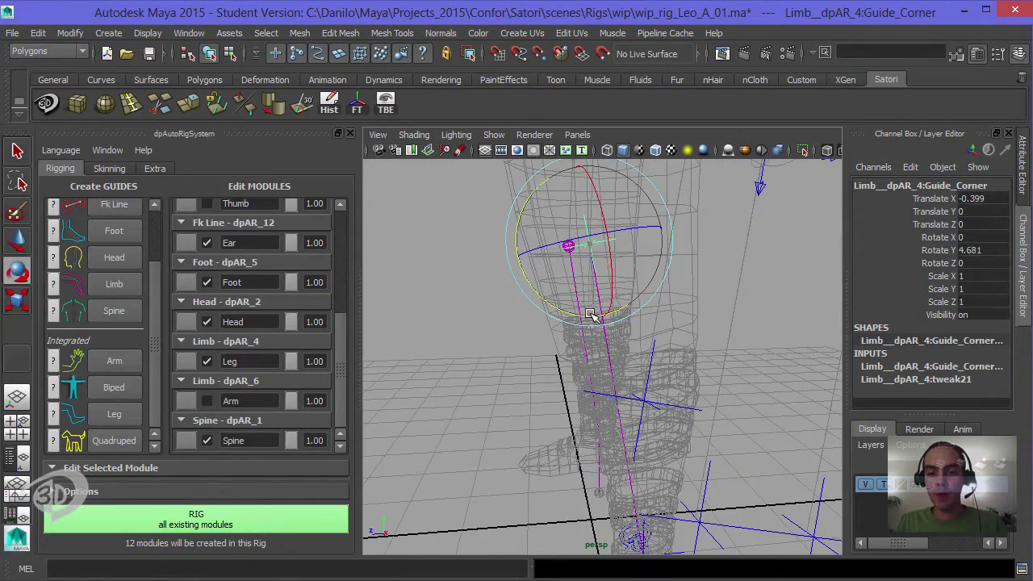
left_click_drag(587, 315, 771, 355, "alt")
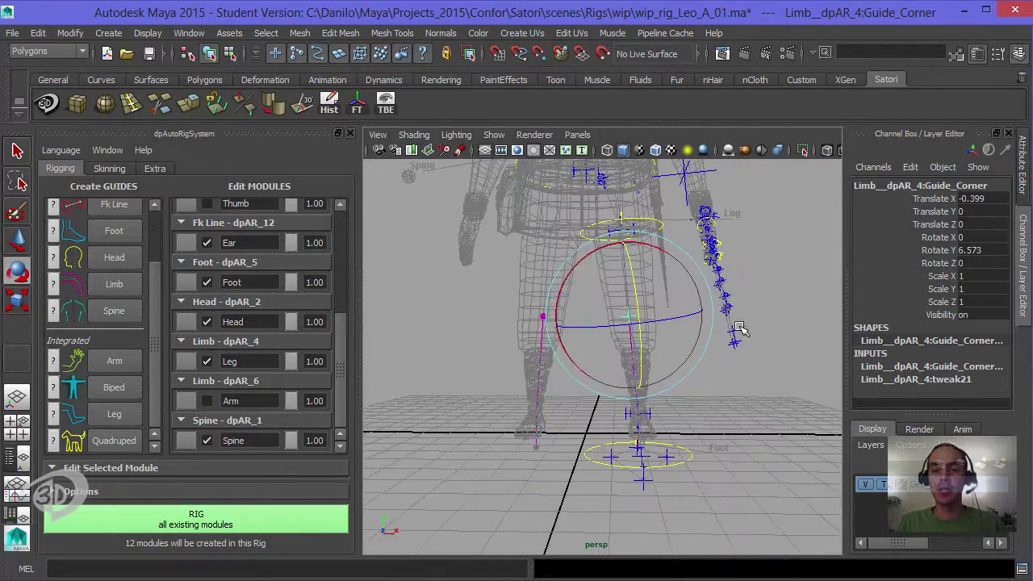
In the right view, raise the Foot guide's base to ground level at about Translate Z 0.681
left_click(682, 330)
left_click_drag(683, 329, 718, 363, "alt")
left_click(723, 378)
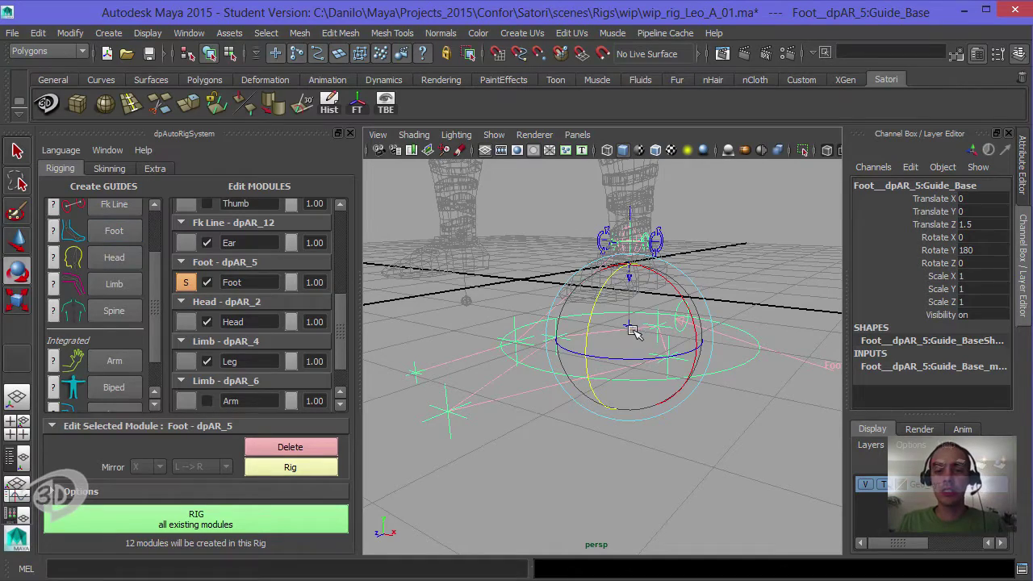
left_click_drag(632, 331, 662, 282, "alt")
key("w")
key("space")
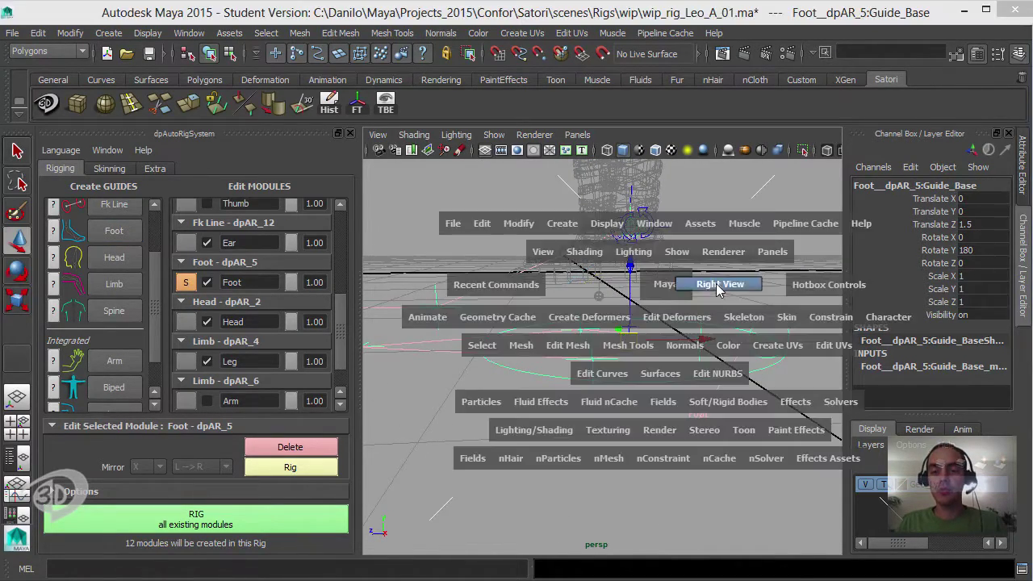
left_click(718, 289)
key("f")
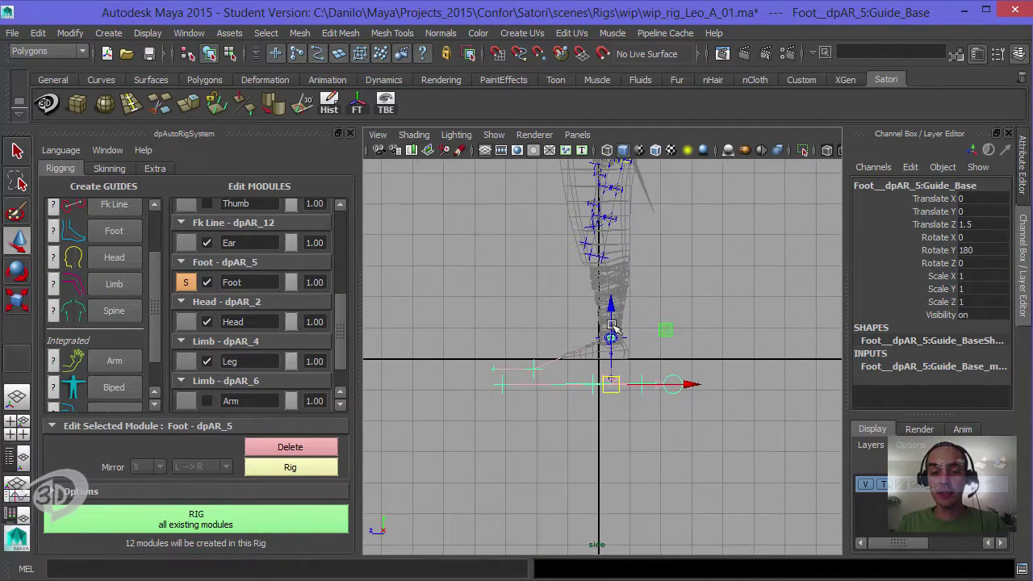
scroll(614, 327, "up", 5)
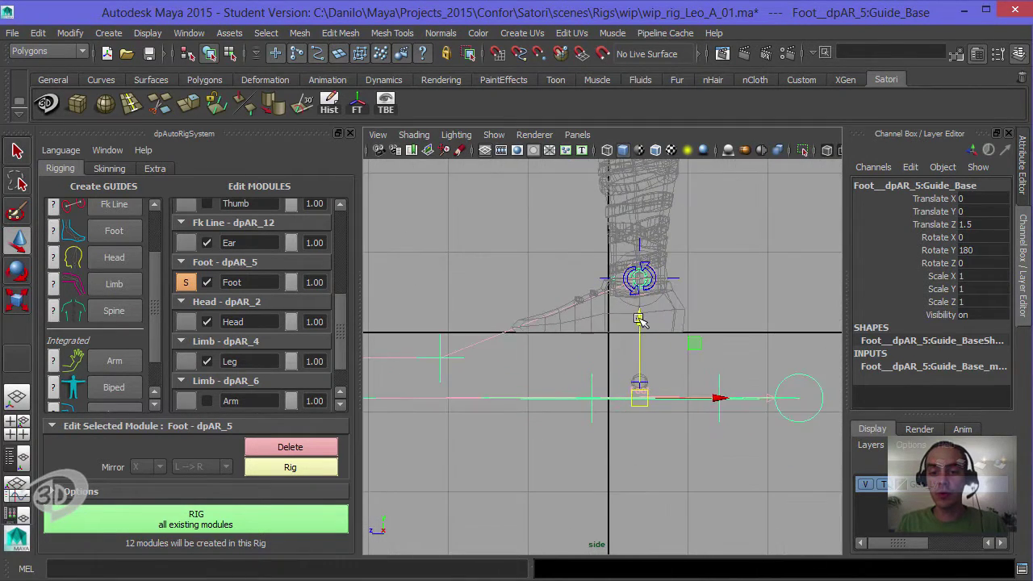
left_click_drag(639, 318, 643, 256)
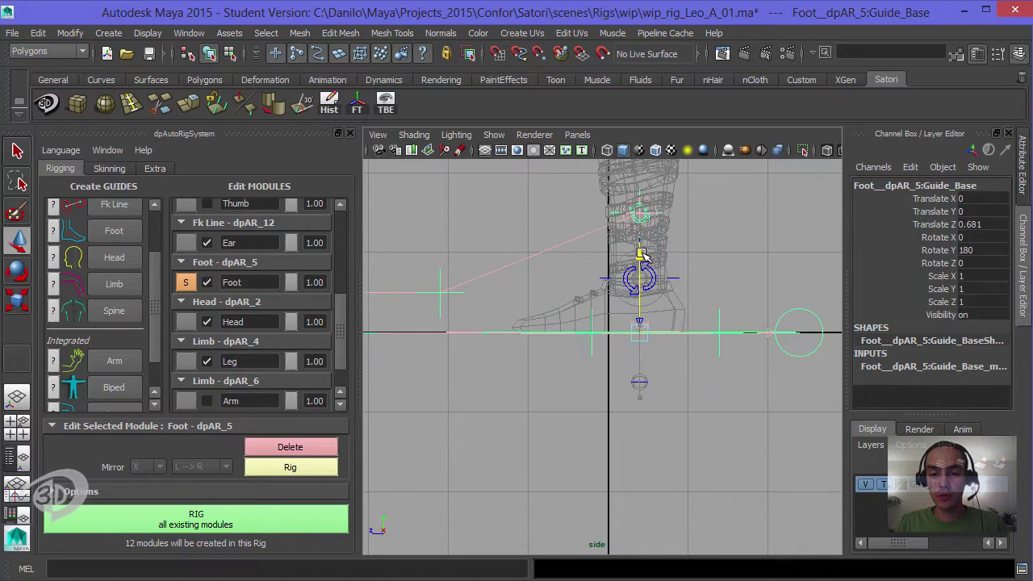
Lower the Foot guide's ankle control (Guide_foot) onto the leg's ankle guide, at about Translate Z 0.678
middle_click_drag(643, 281, 638, 327, "alt")
right_click_drag(637, 327, 807, 375, "alt")
left_click(636, 384, "alt")
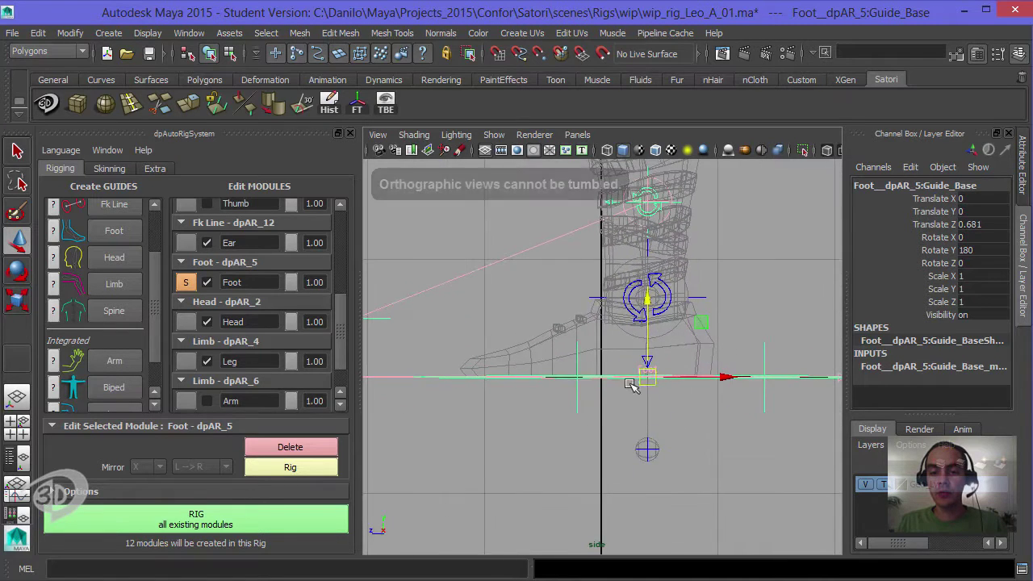
middle_click_drag(664, 377, 655, 406, "alt")
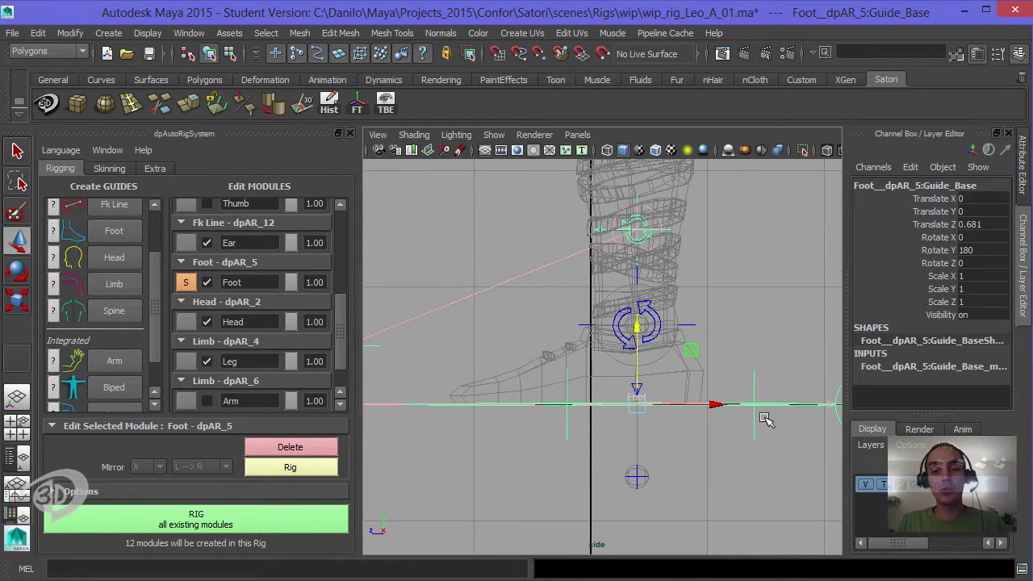
left_click(629, 203)
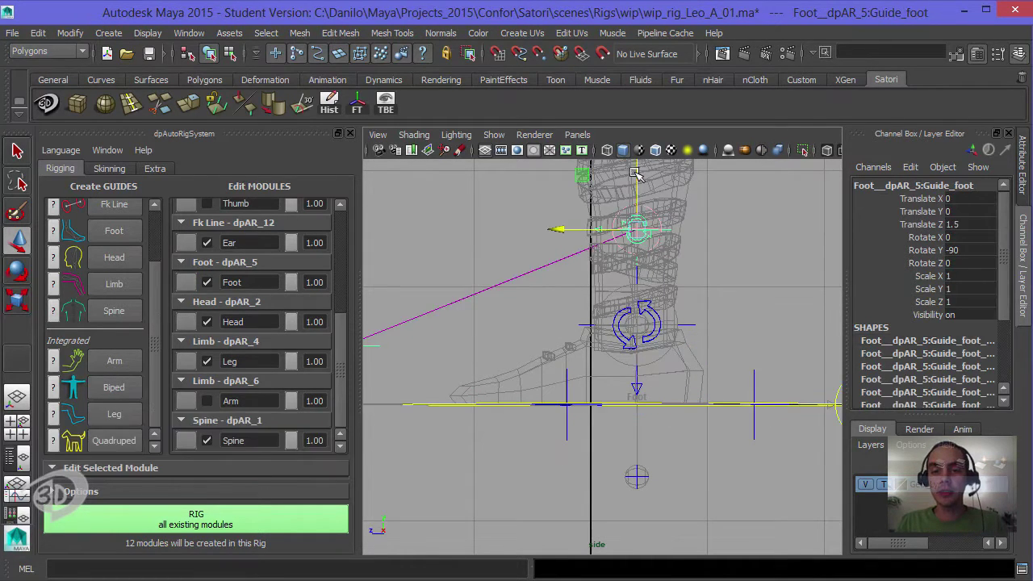
left_click_drag(638, 176, 641, 269)
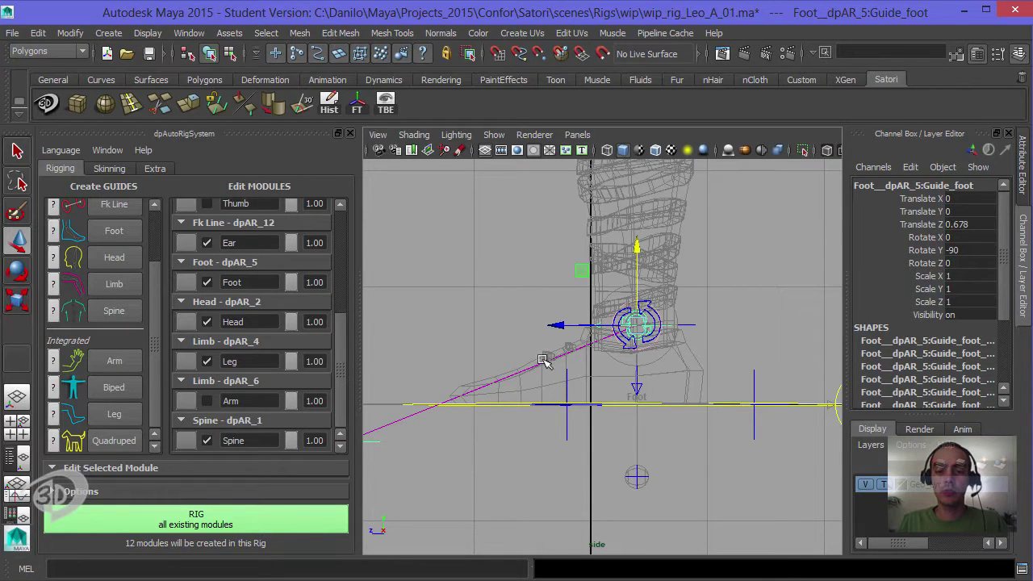
Move the Foot guide's ball control (RfE) into the front of the model's foot, at about Translate X -0.555 and Translate Z 0.981
middle_click_drag(544, 352, 703, 312, "alt")
right_click_drag(703, 312, 624, 345, "alt")
left_click(539, 402)
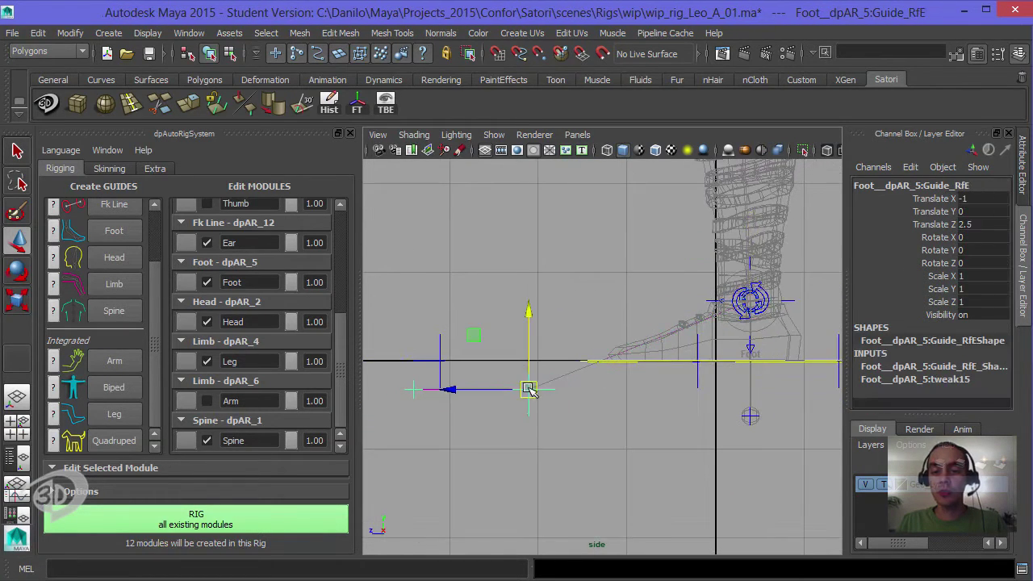
left_click_drag(539, 402, 677, 348)
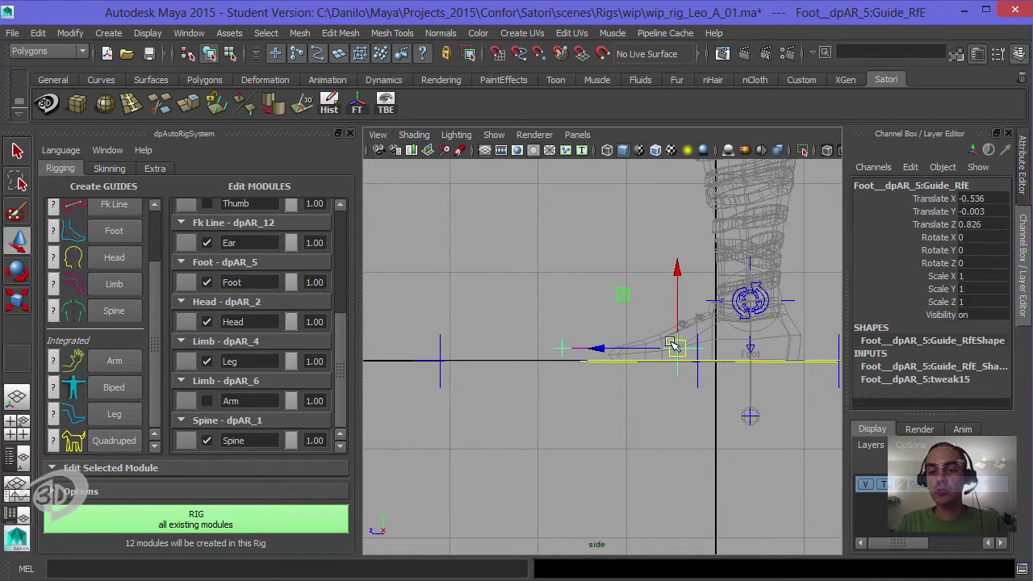
middle_click_drag(651, 337, 630, 334, "alt")
right_click_drag(630, 334, 675, 342, "alt")
left_click_drag(675, 342, 653, 342)
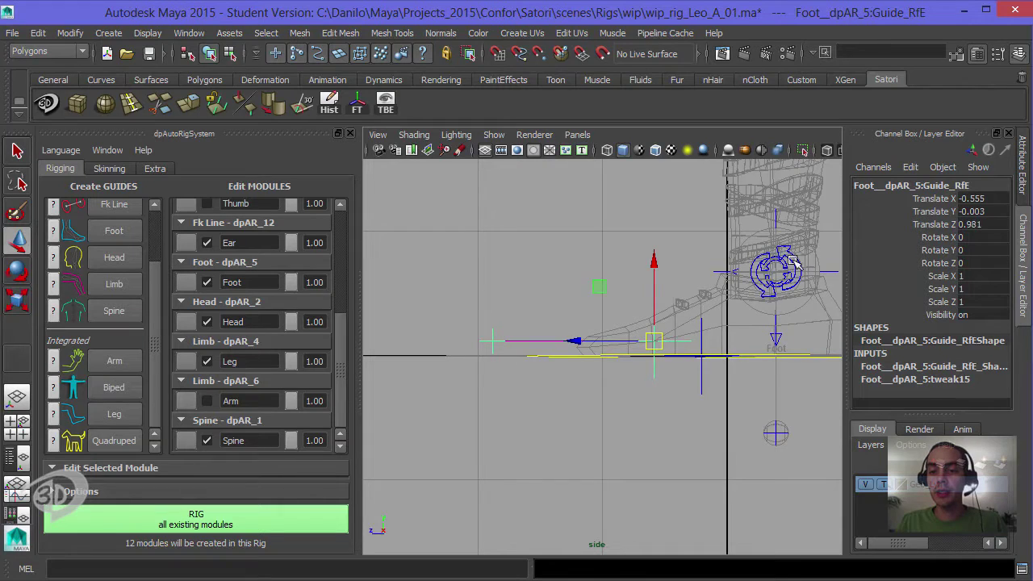
Move the Foot guide's end joint (JointEnd) back to the tip of the model's toes, at about Translate Z 0.629
middle_click_drag(737, 297, 721, 341, "alt")
right_click_drag(721, 341, 715, 373, "alt")
left_click(462, 379)
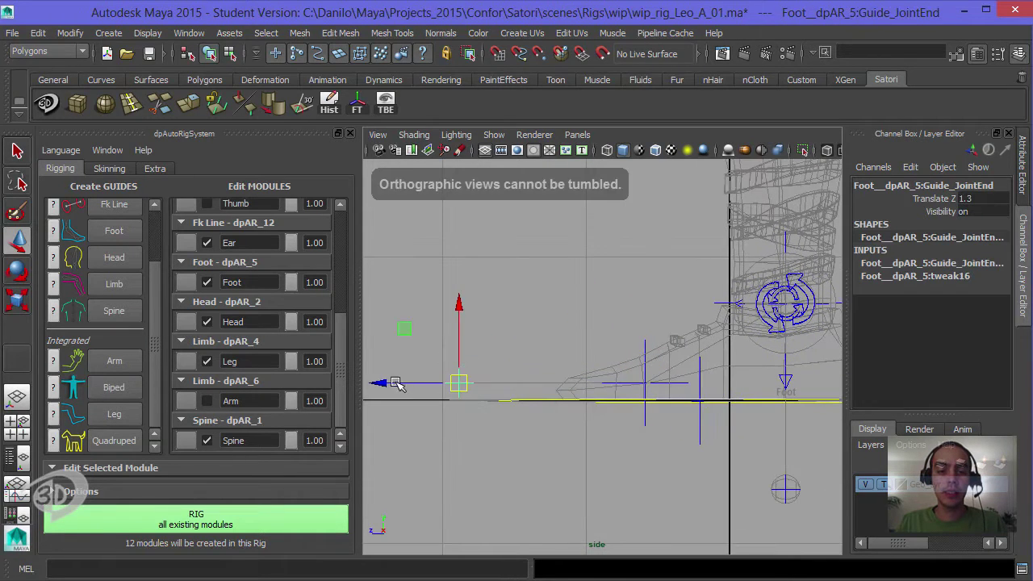
left_click_drag(402, 380, 494, 380)
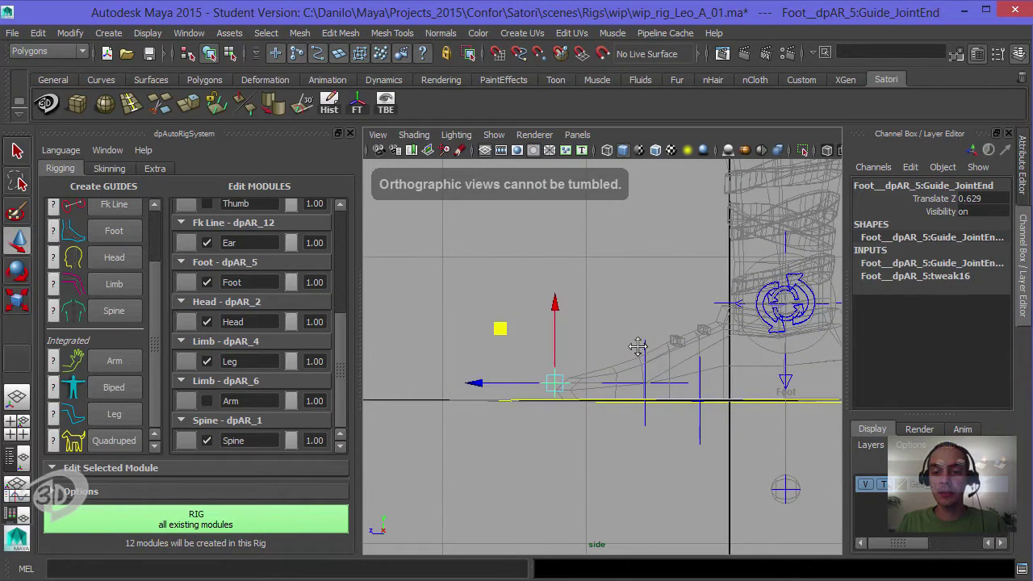
middle_click_drag(494, 331, 473, 323, "alt")
Move the Foot guide's heel control (RfC) forward to the back of the model's heel
left_click(690, 351)
middle_click_drag(692, 345, 721, 348, "alt")
right_click_drag(721, 349, 669, 355, "alt")
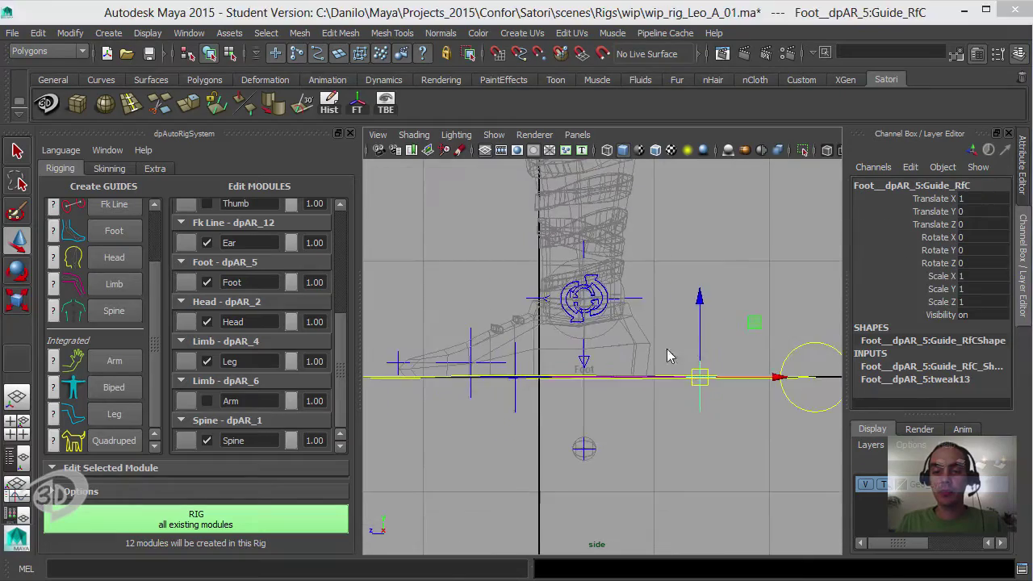
key("space")
left_click_drag(658, 355, 493, 370)
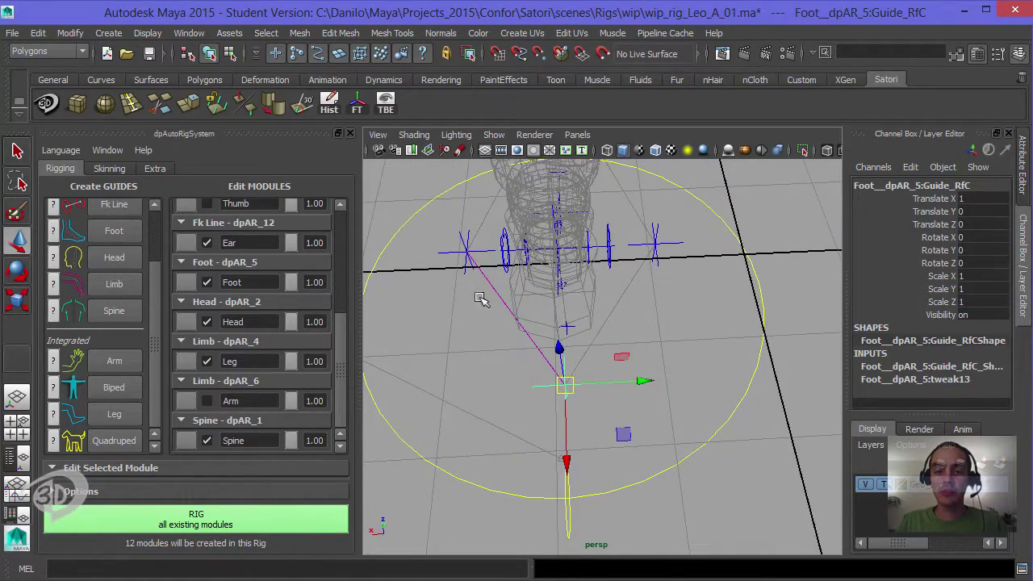
left_click_drag(481, 299, 574, 358, "alt")
left_click_drag(574, 358, 747, 378, "alt")
Move the Foot guide's outer side control (RfA) to the foot's outer edge, at about Translate Y -0.537, and rotate it to about Rotate Z 1.385
left_click_drag(599, 332, 536, 335)
middle_click_drag(580, 334, 630, 340, "alt")
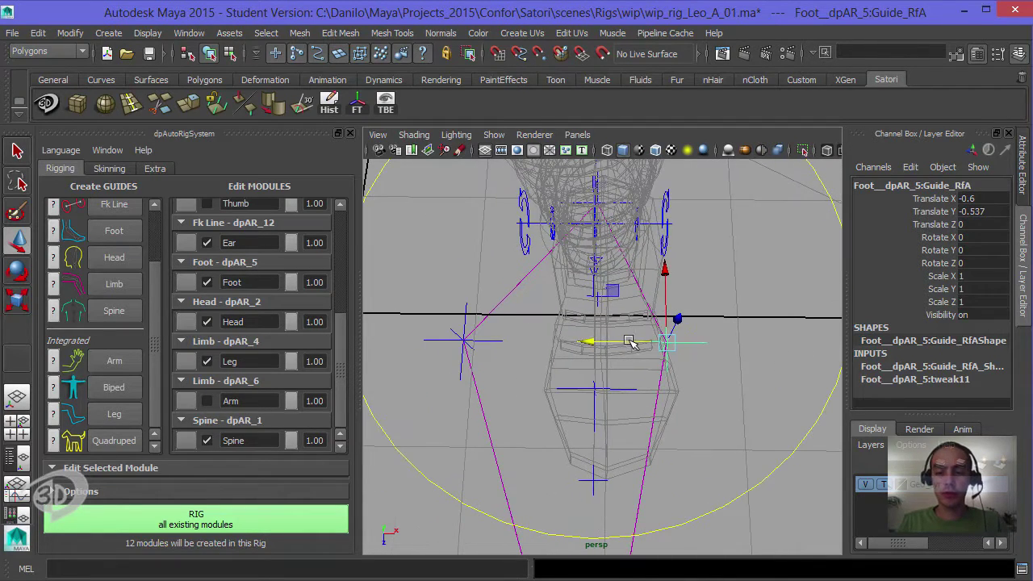
key("e")
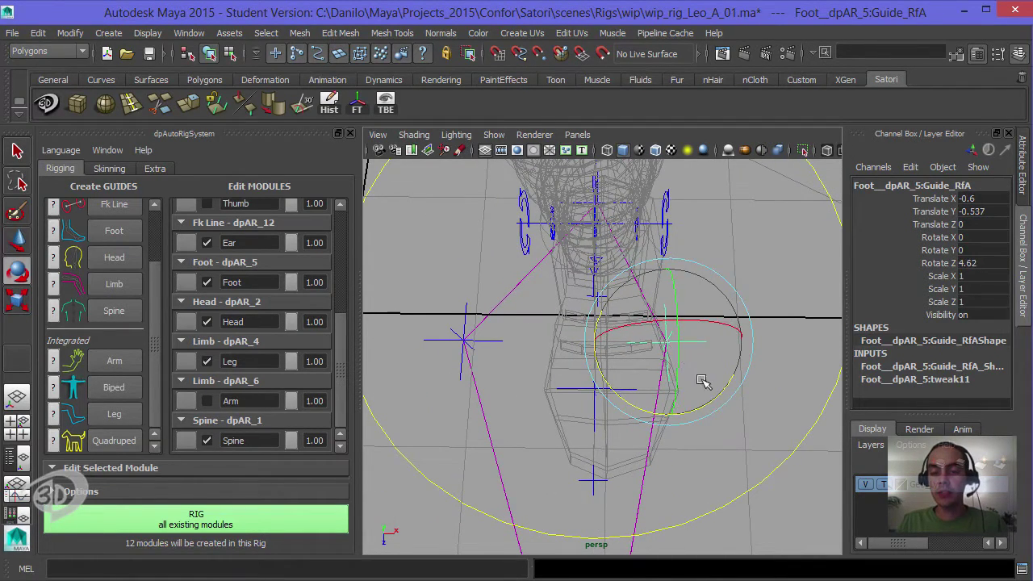
left_click_drag(702, 379, 701, 383)
right_click_drag(701, 383, 643, 360, "alt")
left_click_drag(643, 360, 636, 336, "alt")
key("w")
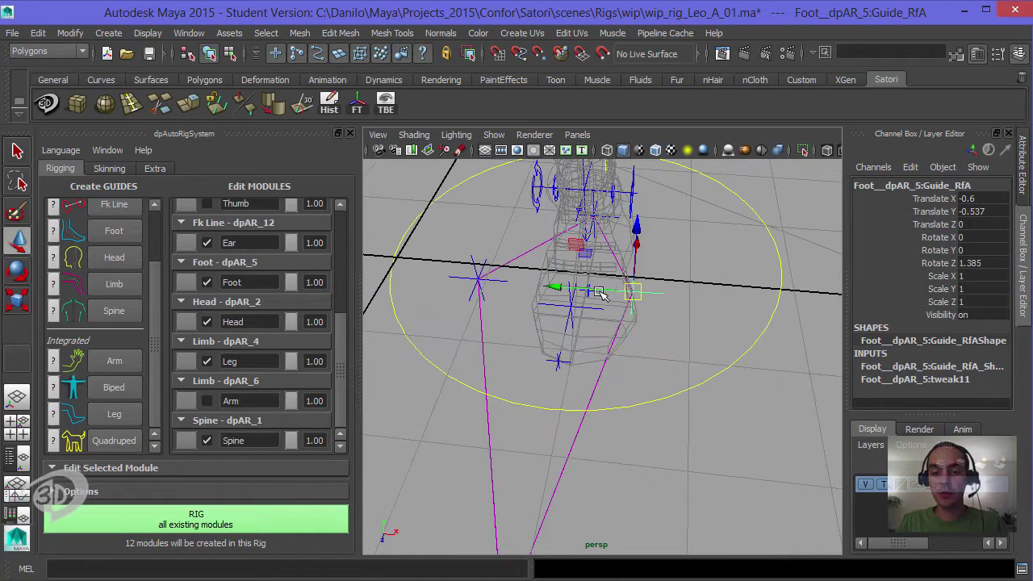
Move the Foot guide's inner side control (RfB) to the foot's inner edge, at about Translate Y 0.32, and rotate it to about Rotate Z -2.838
left_click_drag(601, 293, 596, 380)
left_click(558, 324)
left_click_drag(482, 337, 561, 338)
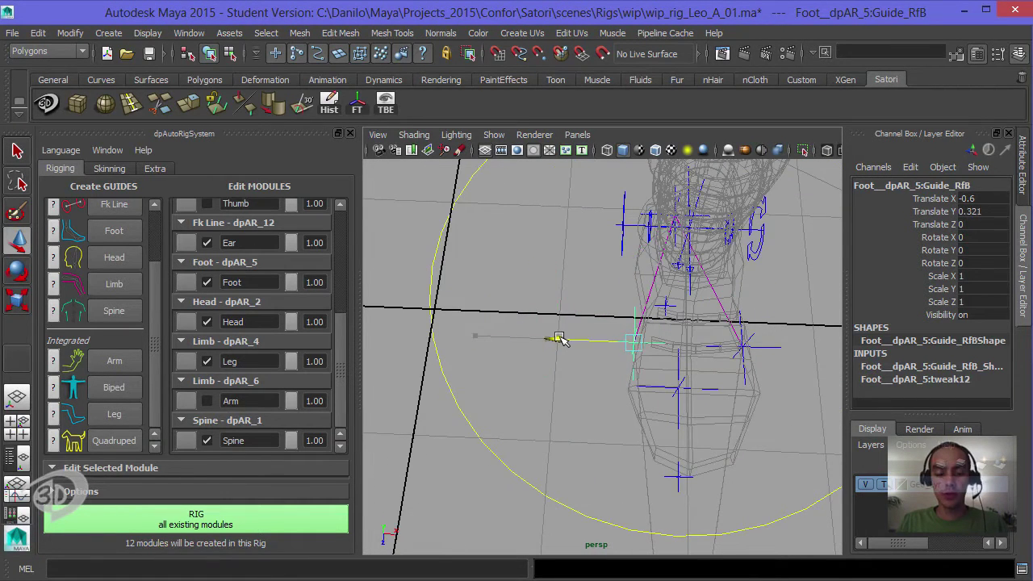
key("e")
left_click_drag(673, 357, 691, 388, "alt")
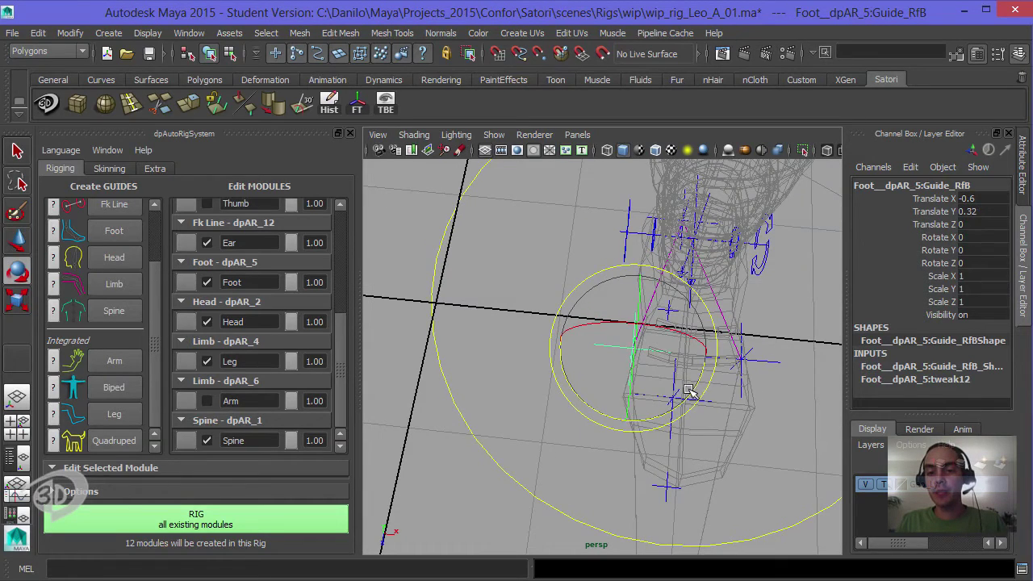
left_click_drag(663, 356, 717, 311, "alt")
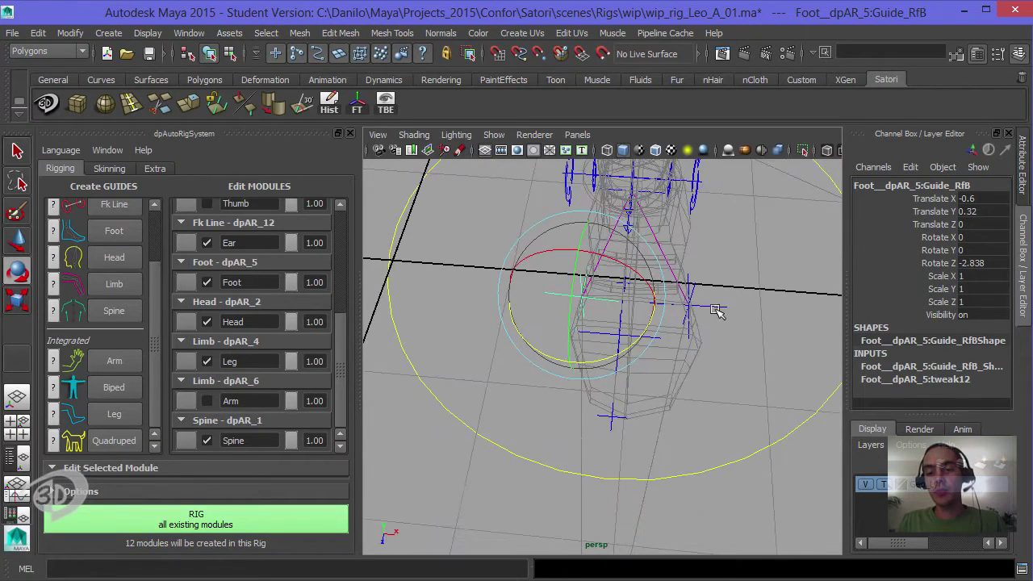
left_click_drag(691, 365, 703, 273, "alt")
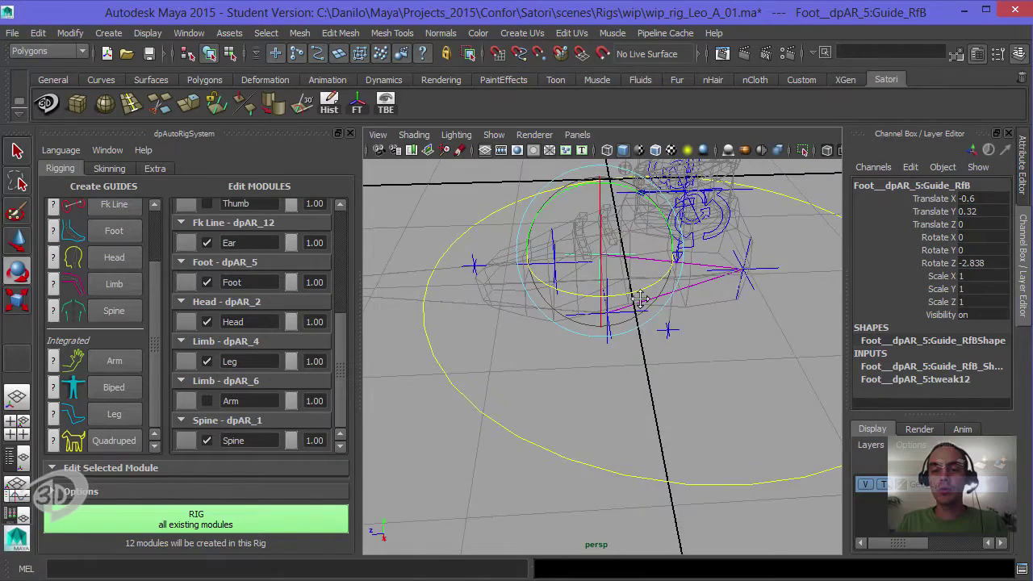
Bring the Foot guide's toe control (RfD) back to the tip of the model's foot, at about Translate X -1.543
middle_click_drag(640, 300, 696, 341, "alt")
right_click_drag(696, 341, 634, 339, "alt")
left_click(393, 365)
middle_click_drag(466, 353, 533, 363, "alt")
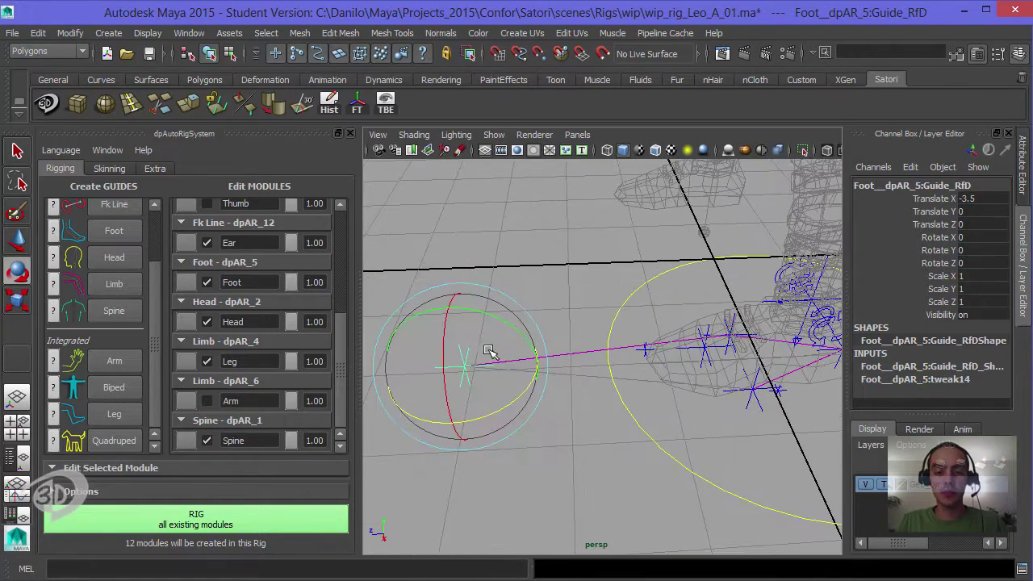
key("w")
left_click_drag(540, 363, 646, 323)
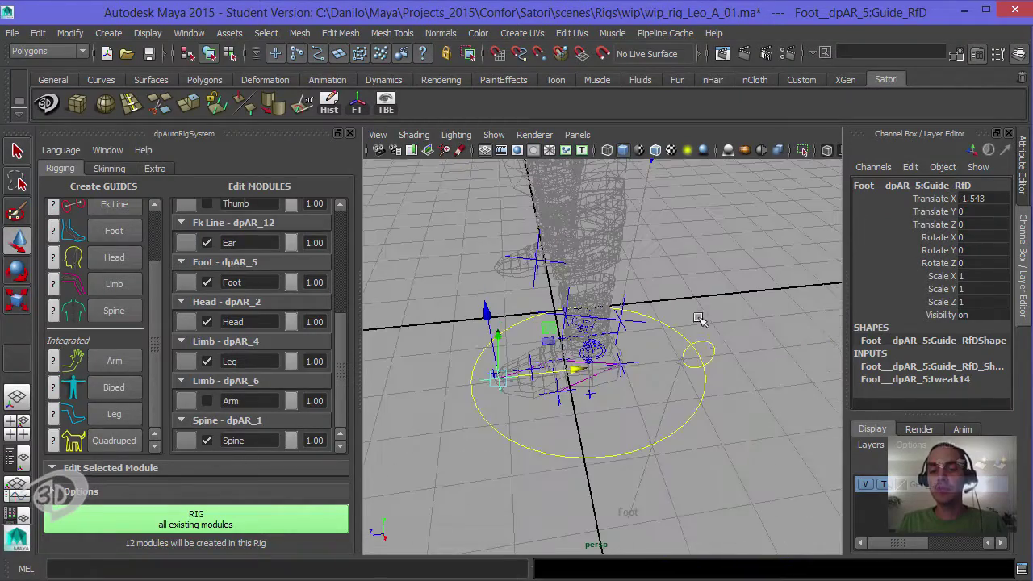
Shrink the Foot guide's base circle by moving its radius control to about Translate X 1.162
left_click(701, 353)
left_click_drag(700, 353, 678, 356, "alt")
left_click_drag(695, 361, 667, 356)
middle_click_drag(666, 357, 652, 412, "alt")
right_click_drag(653, 412, 641, 406, "alt")
middle_click_drag(627, 345, 614, 380, "alt")
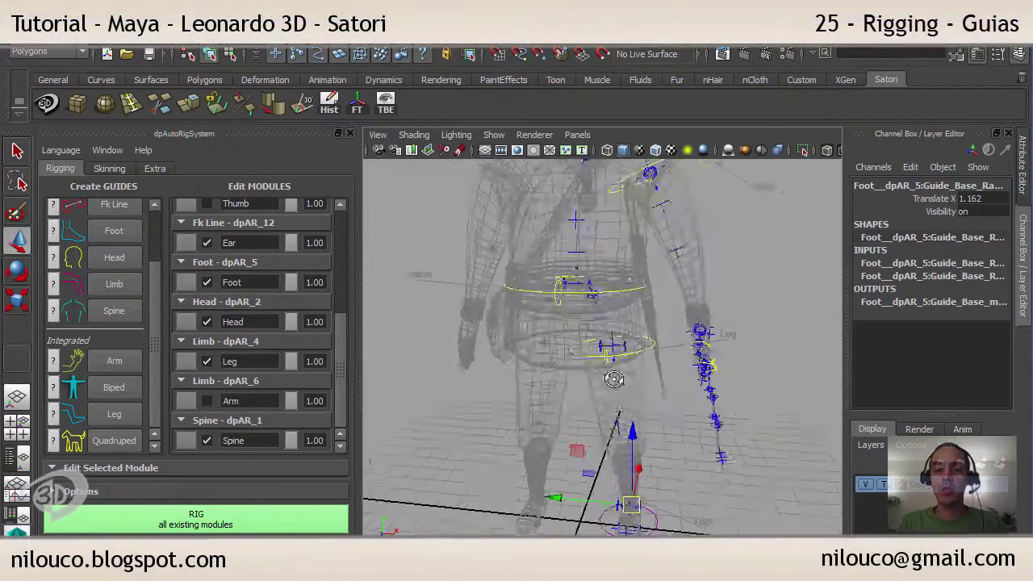
Hide the model's geometry layer to inspect the guides alone, and save the scene as a student version file
left_click_drag(614, 380, 658, 255, "alt")
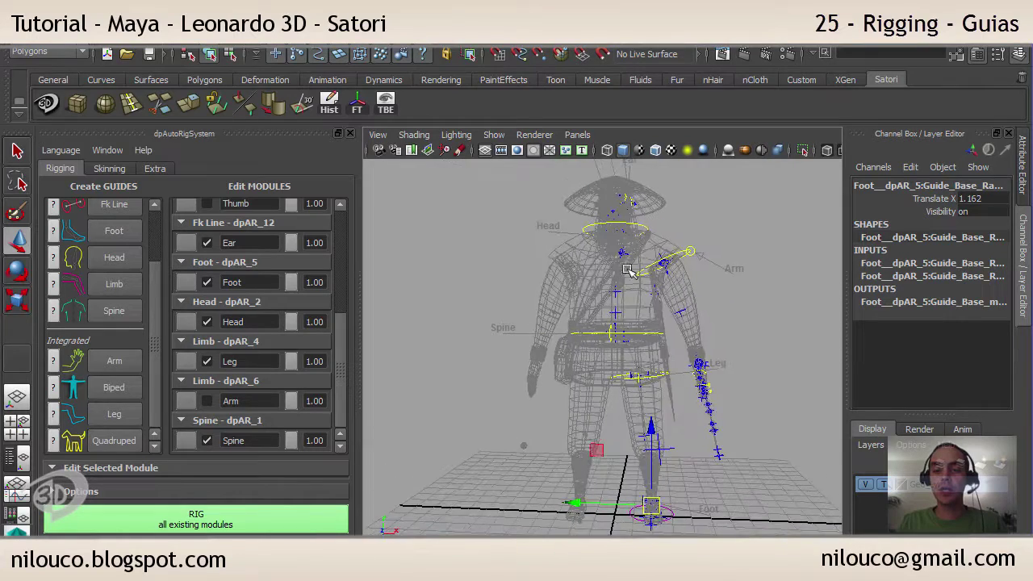
left_click(866, 484)
left_click_drag(784, 418, 573, 234, "alt")
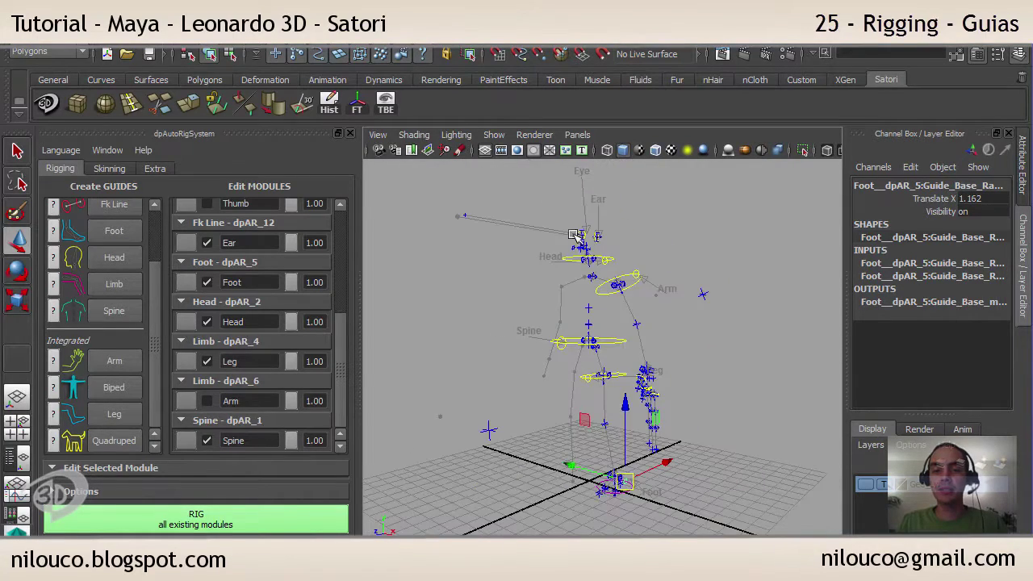
left_click_drag(678, 345, 713, 322, "alt")
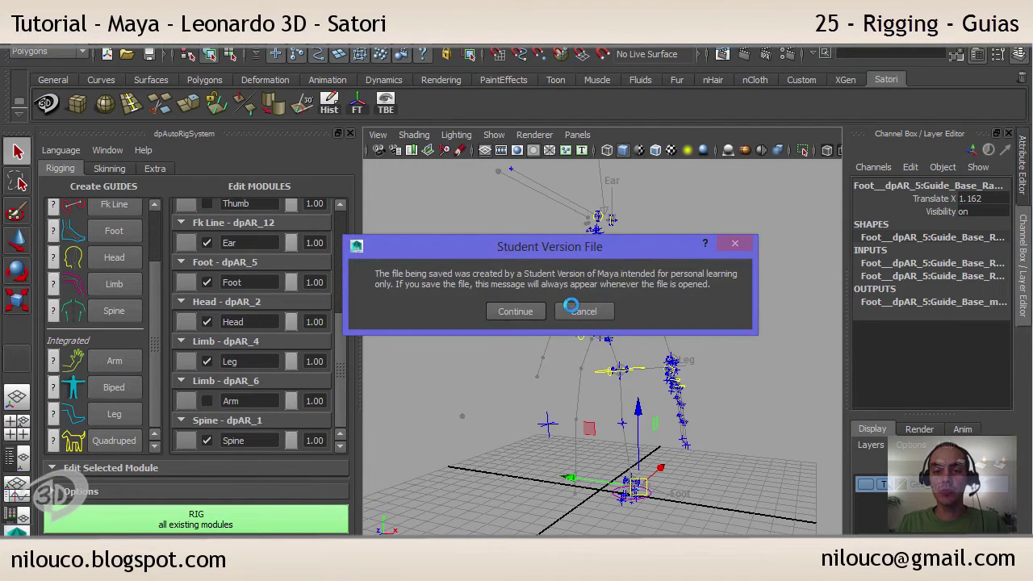
left_click(520, 308)
key("w")
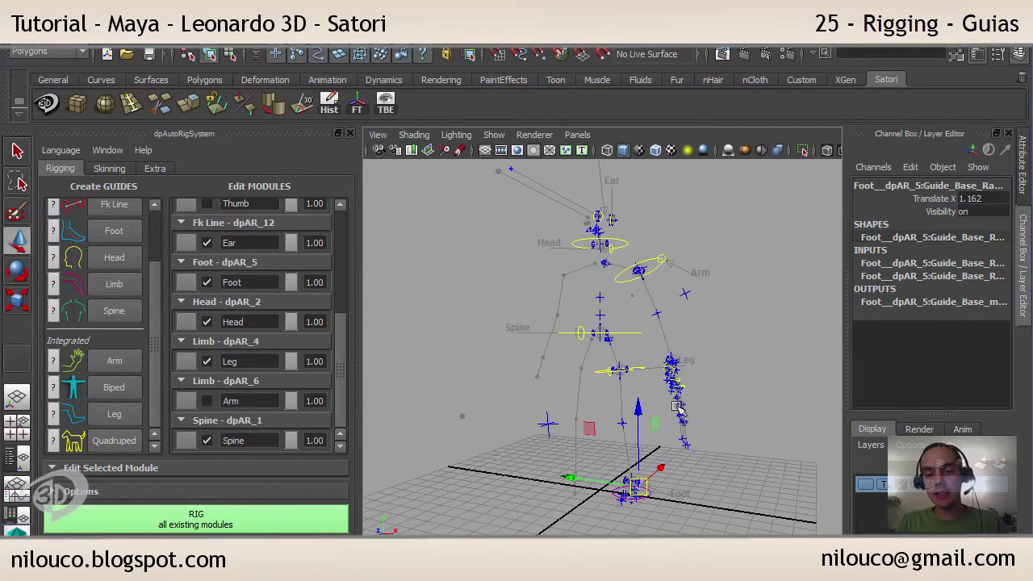